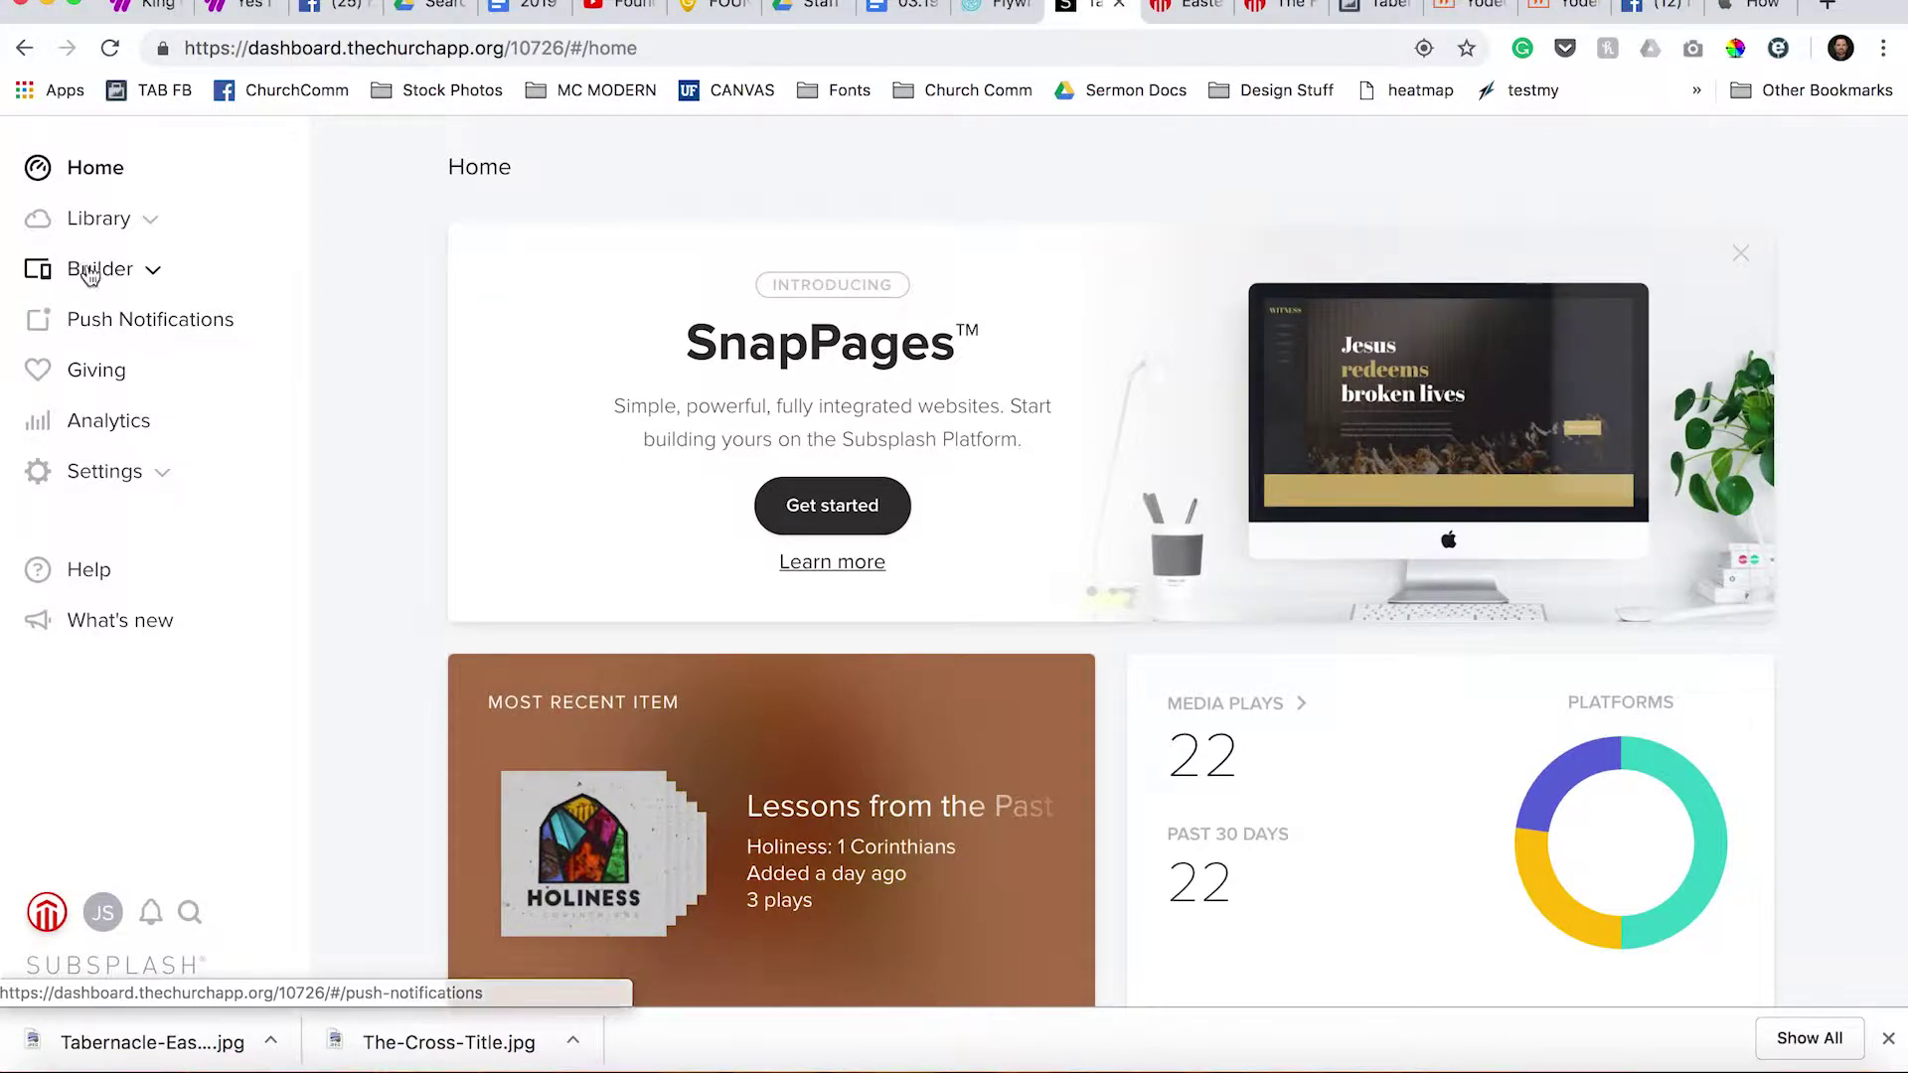
Go to Library > Events and open the Church-Wide Events calendar to review its upcoming events.
click(133, 278)
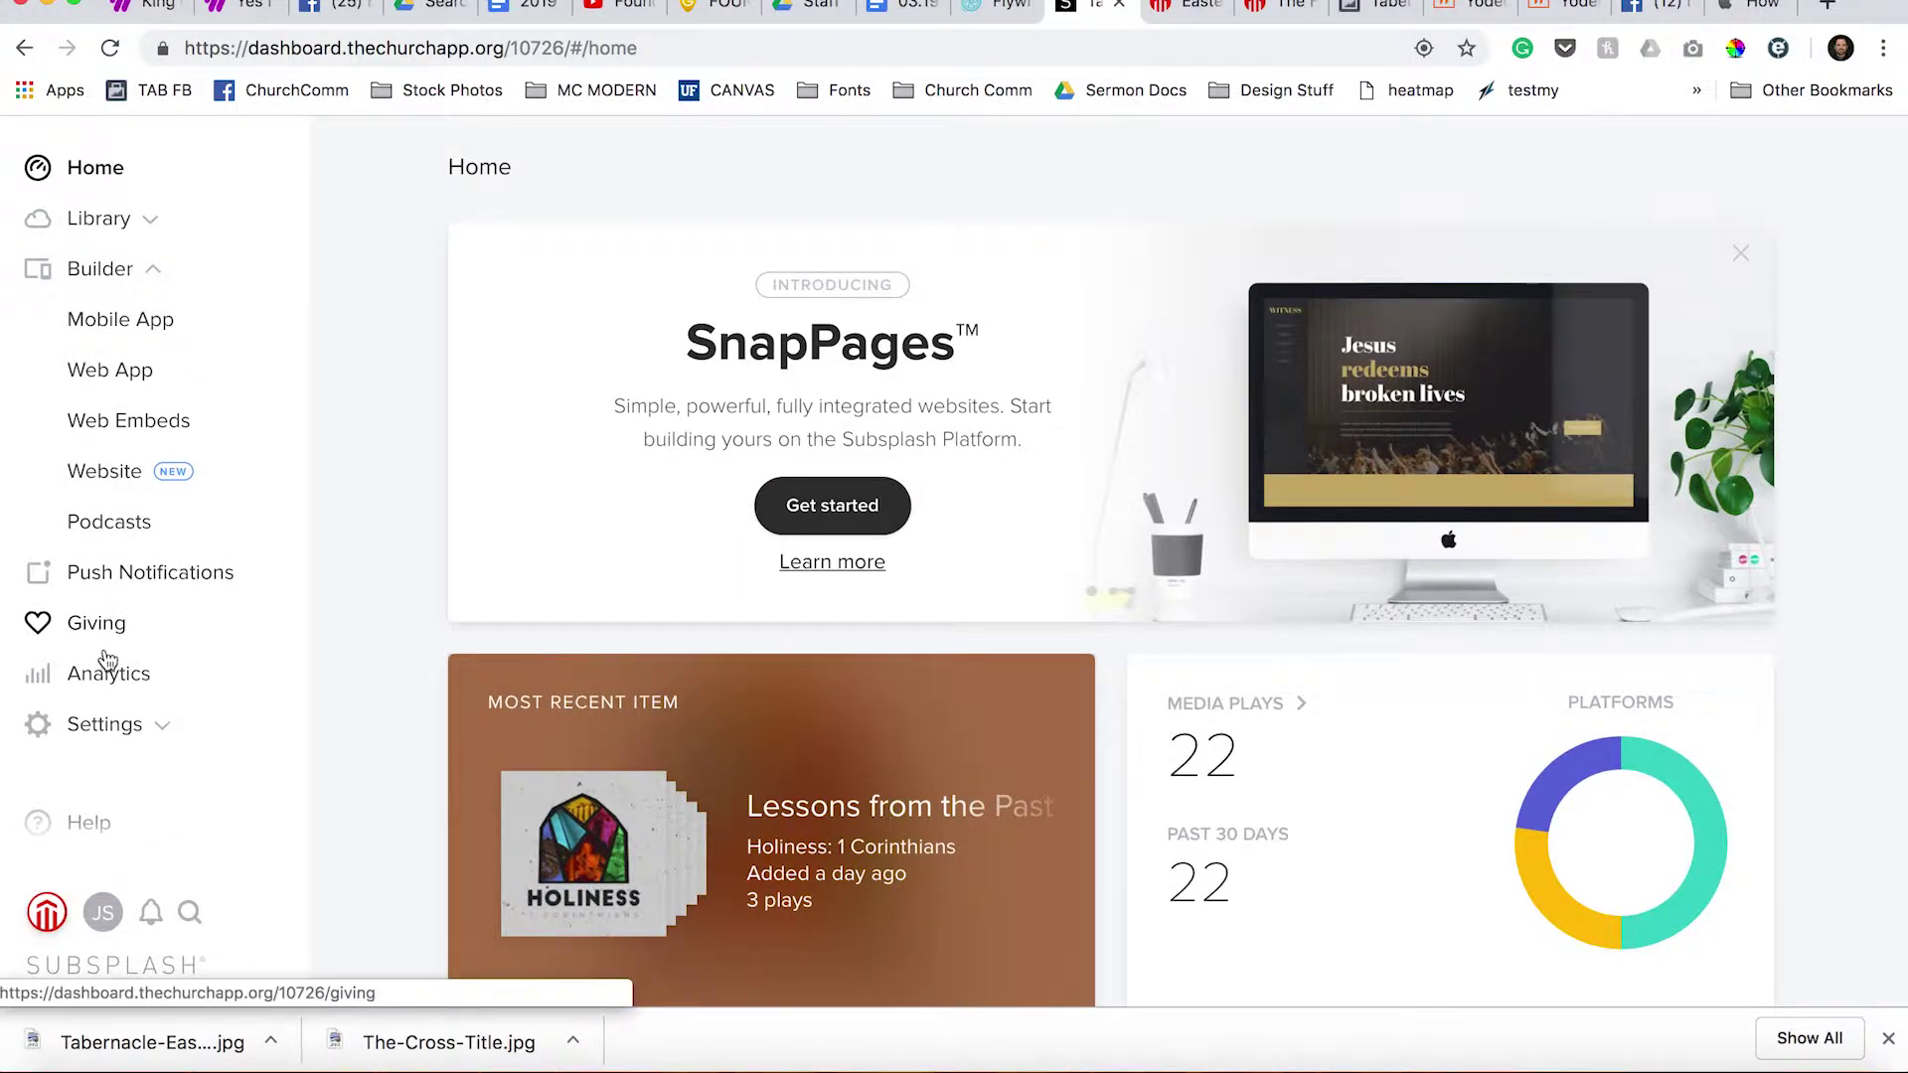
click(140, 222)
click(153, 219)
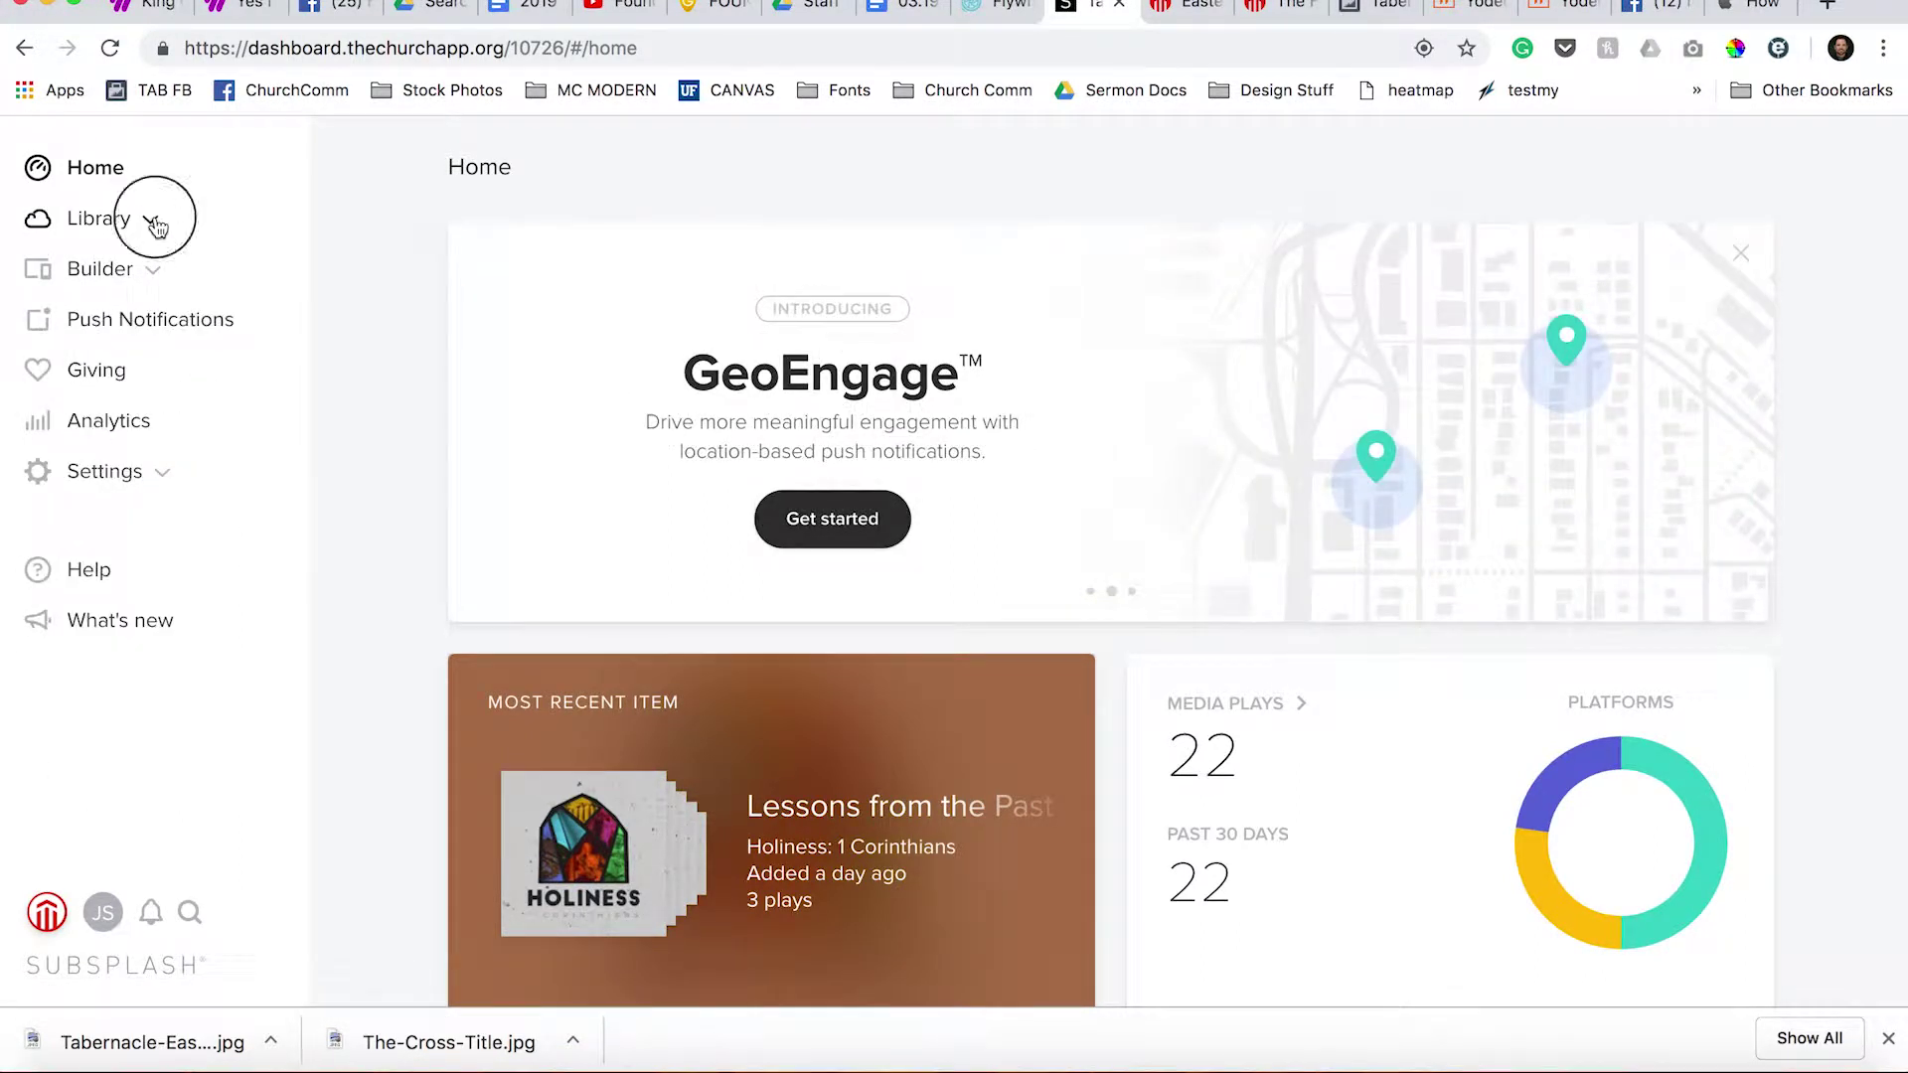
click(111, 375)
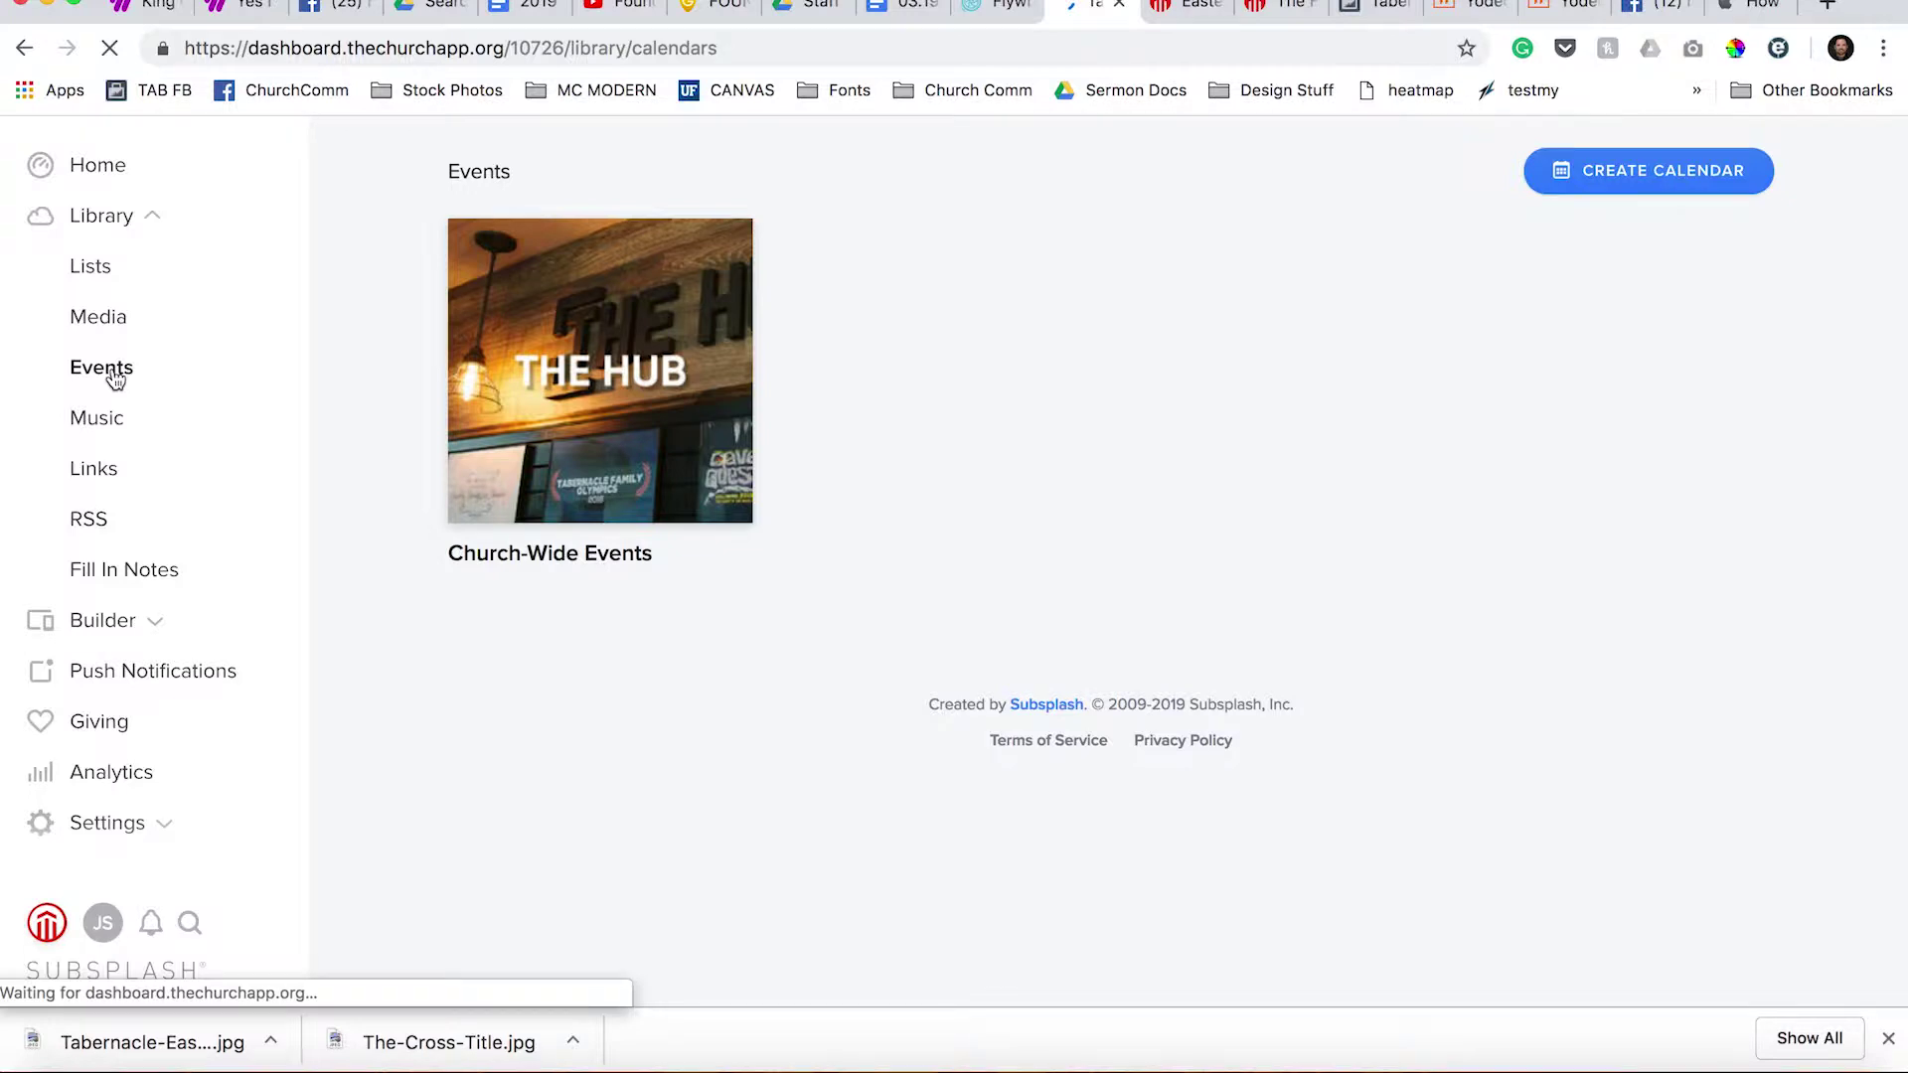
click(675, 337)
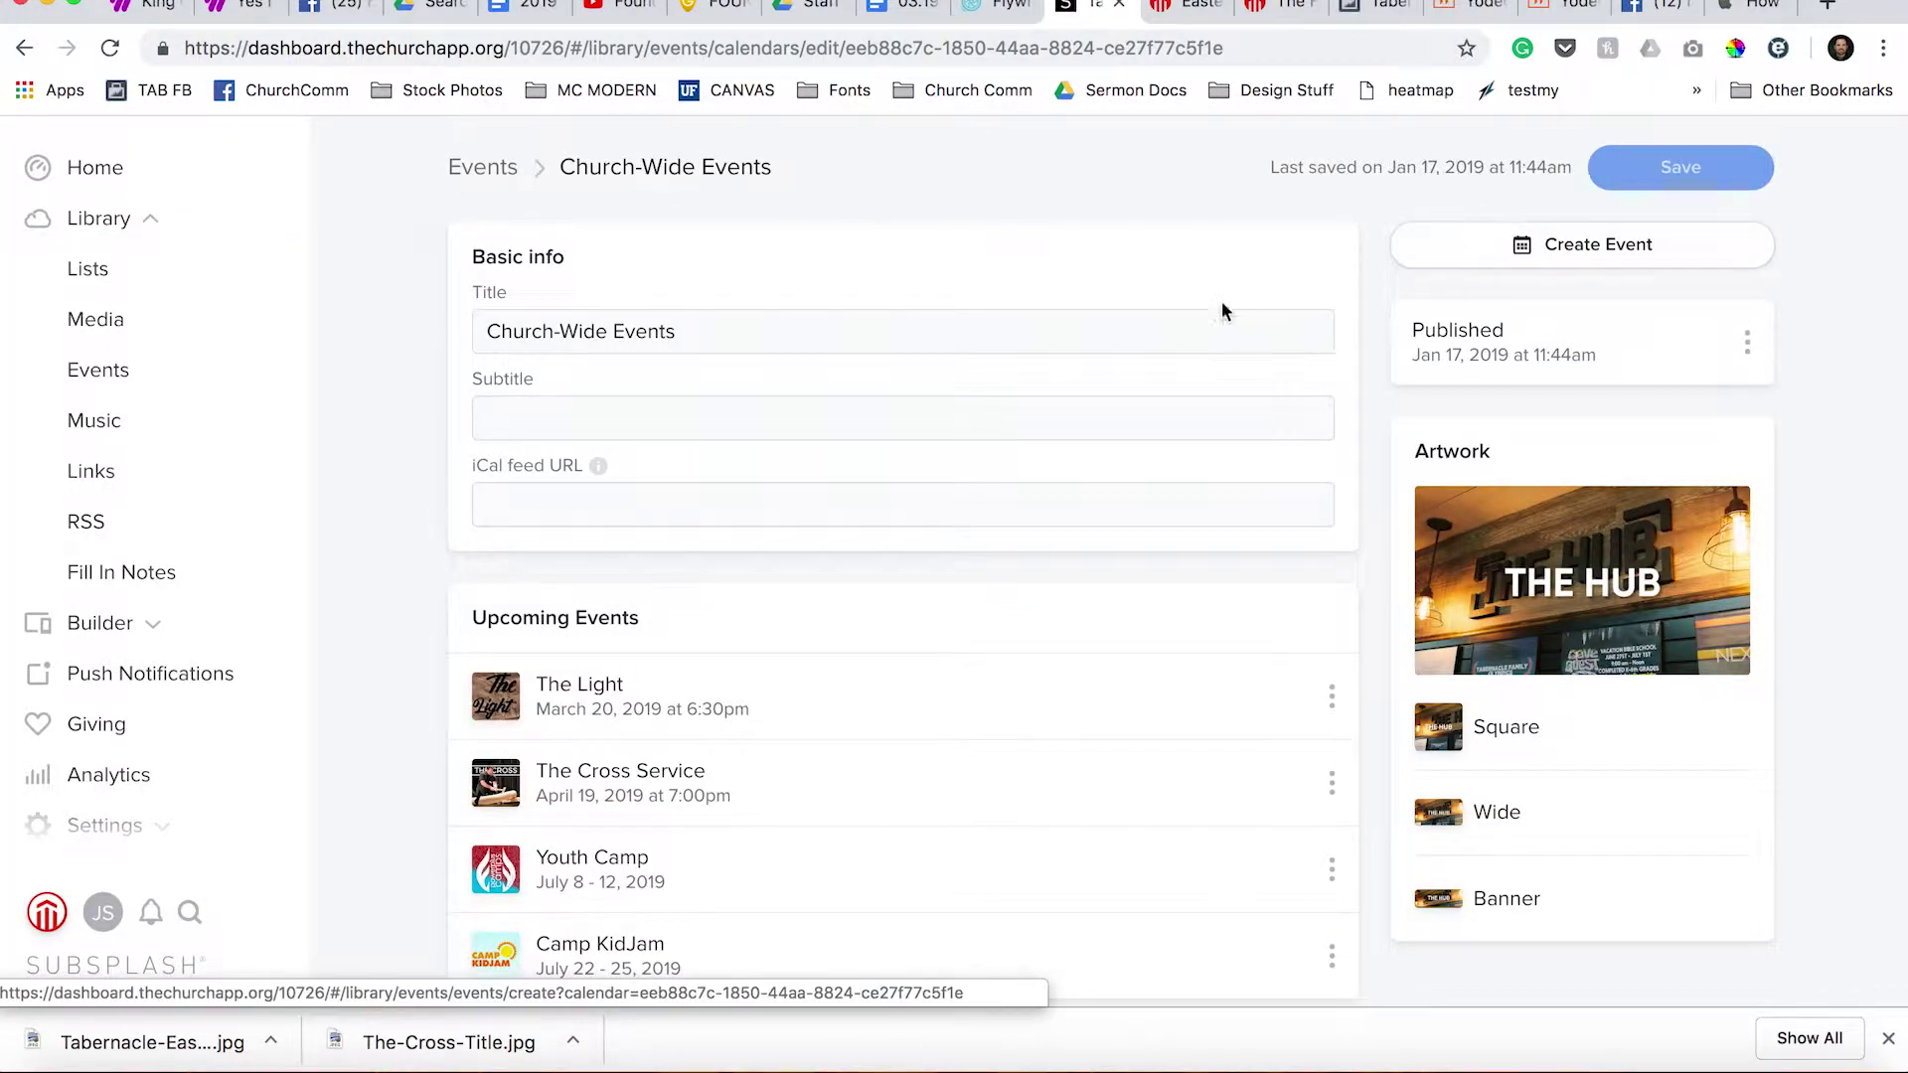
scroll(1180, 284, down, 7)
scroll(1179, 290, up, 7)
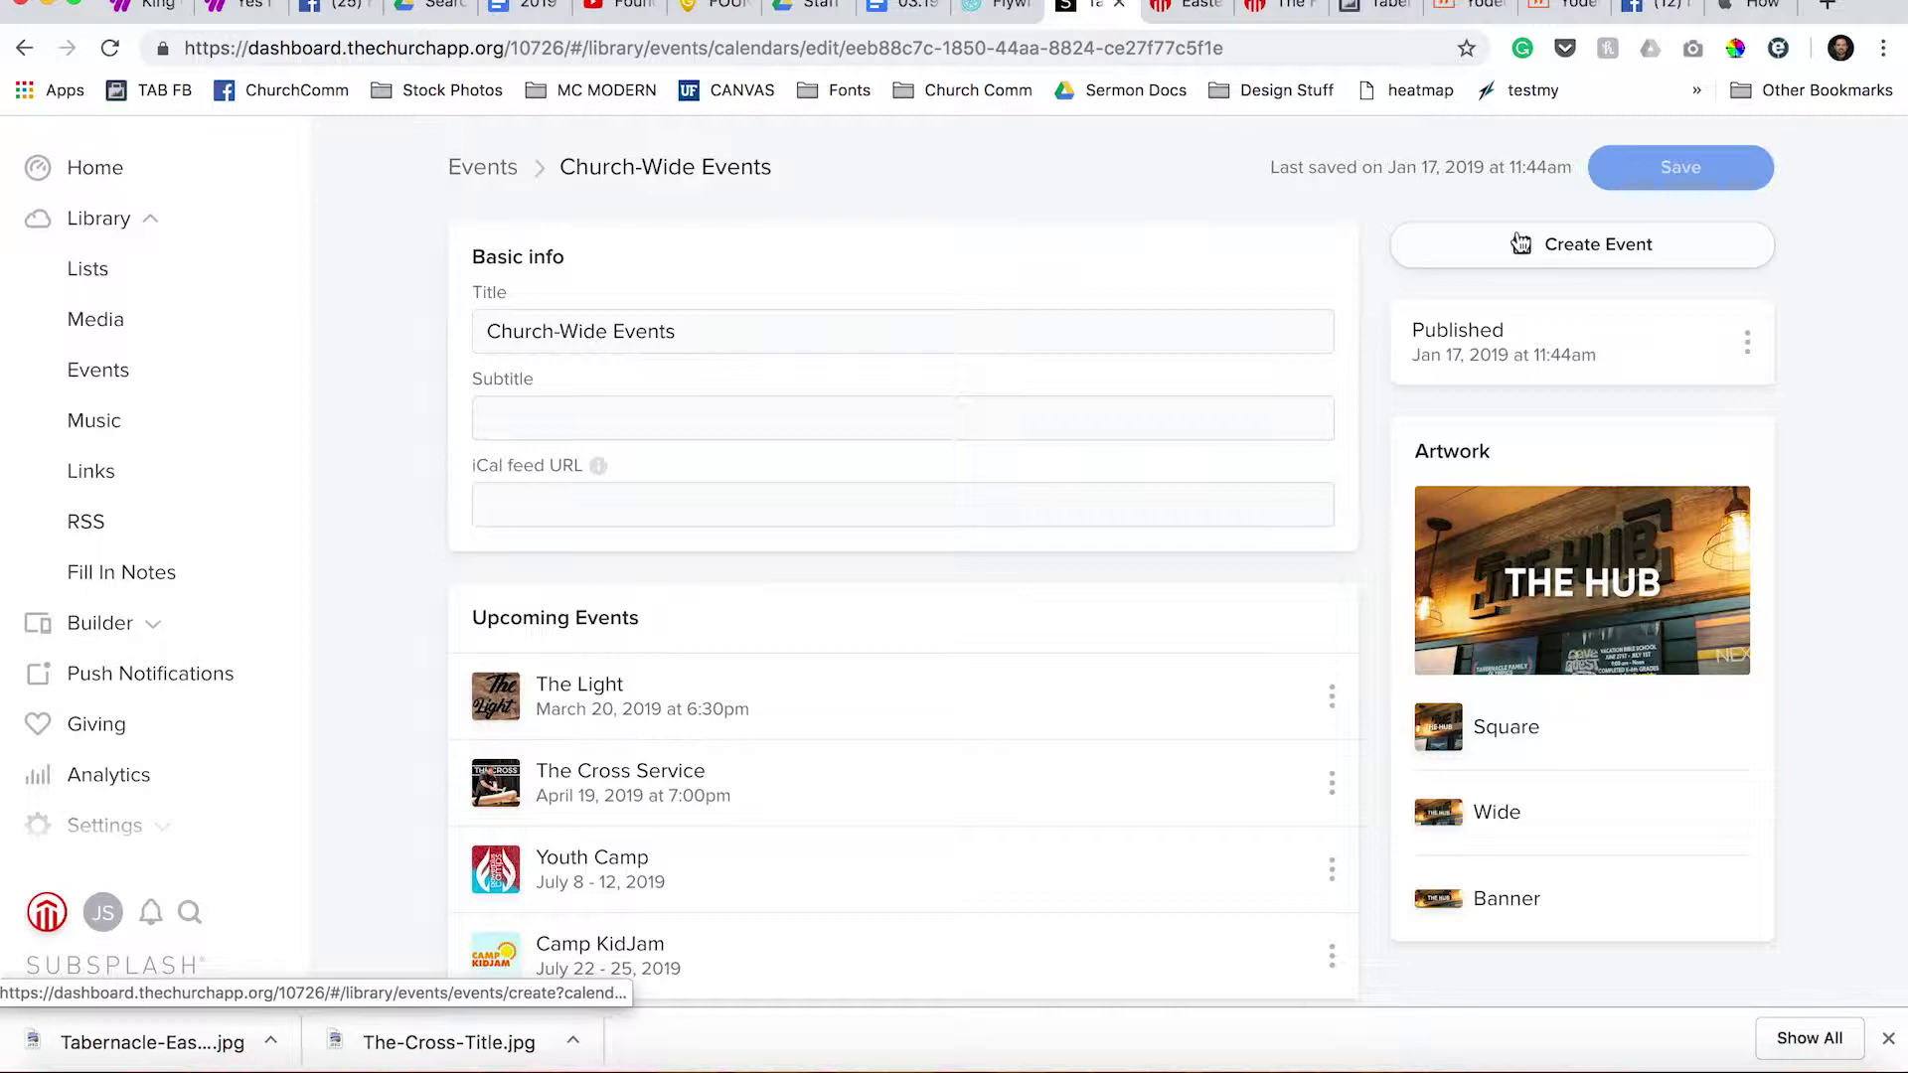
Create a new event titled 'Easter Sunday' with subtitle 'at Tabernacle'.
click(1520, 243)
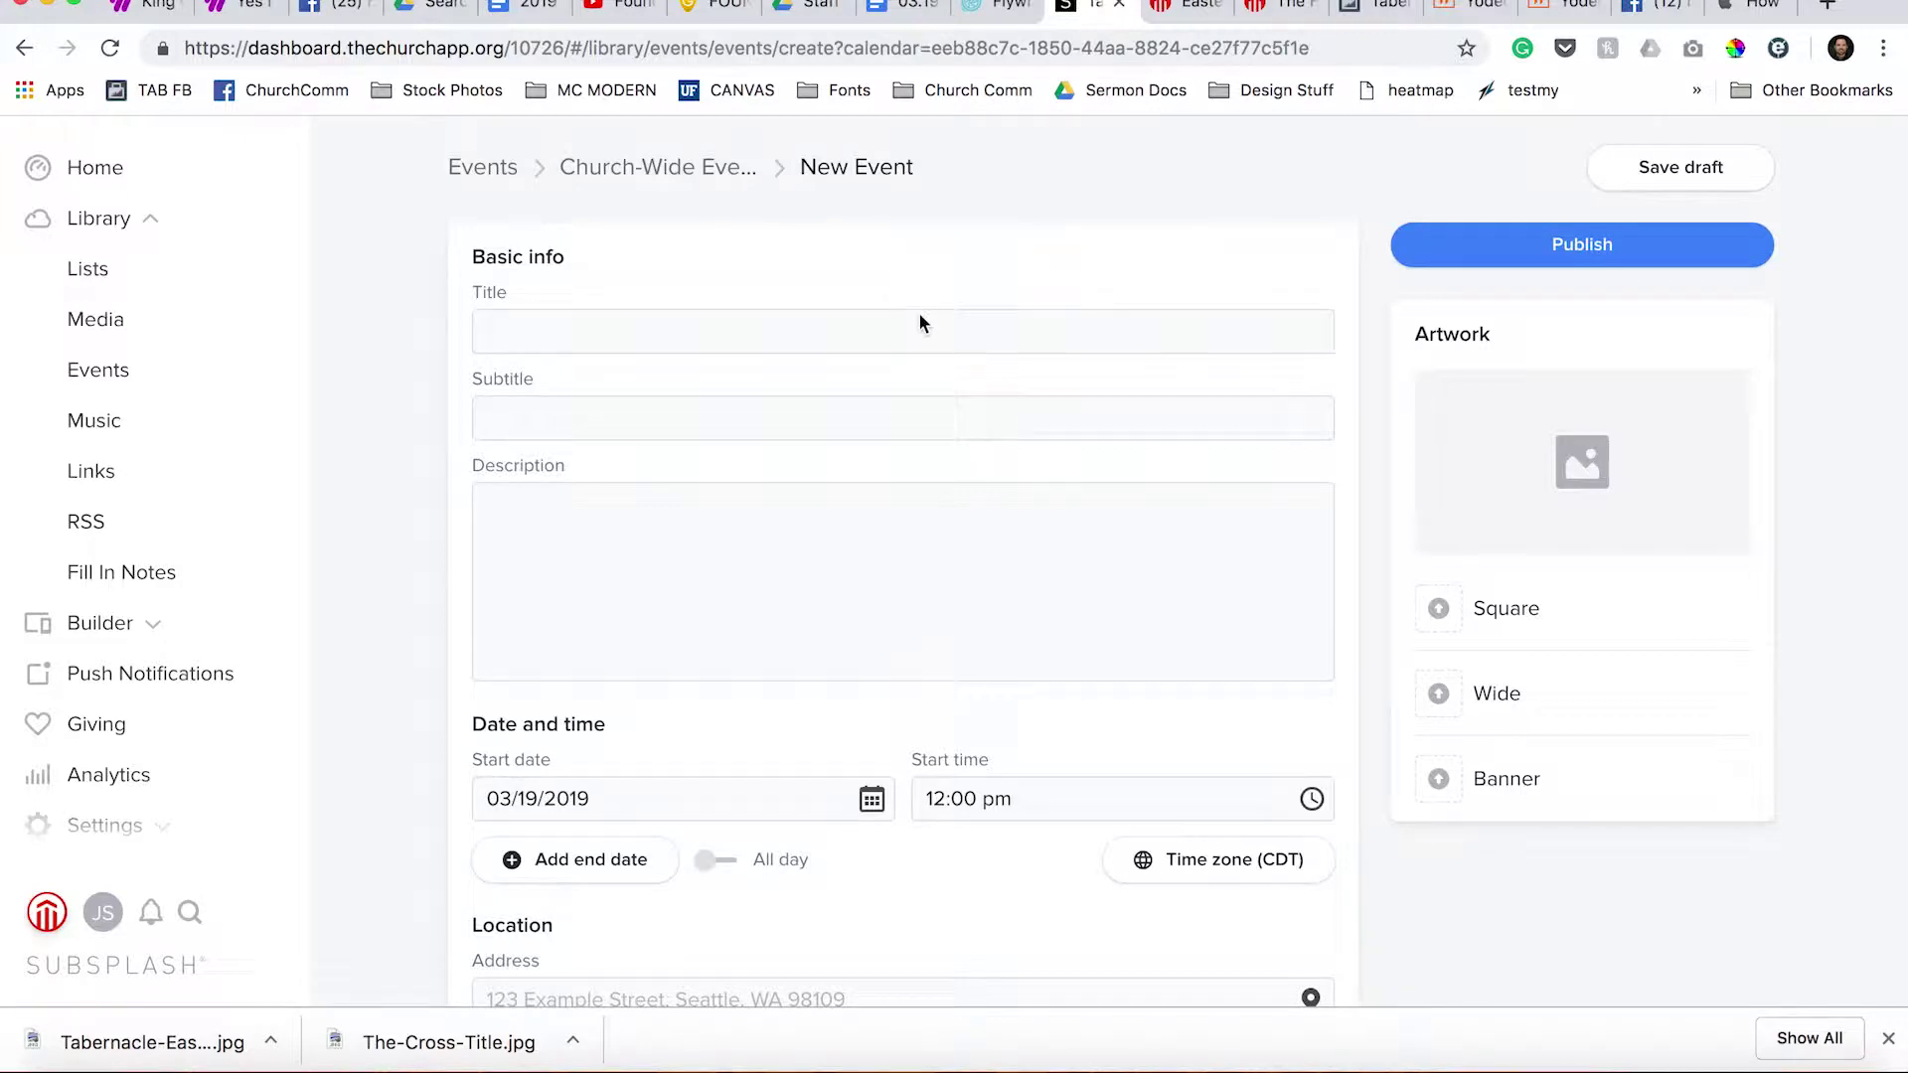
click(749, 328)
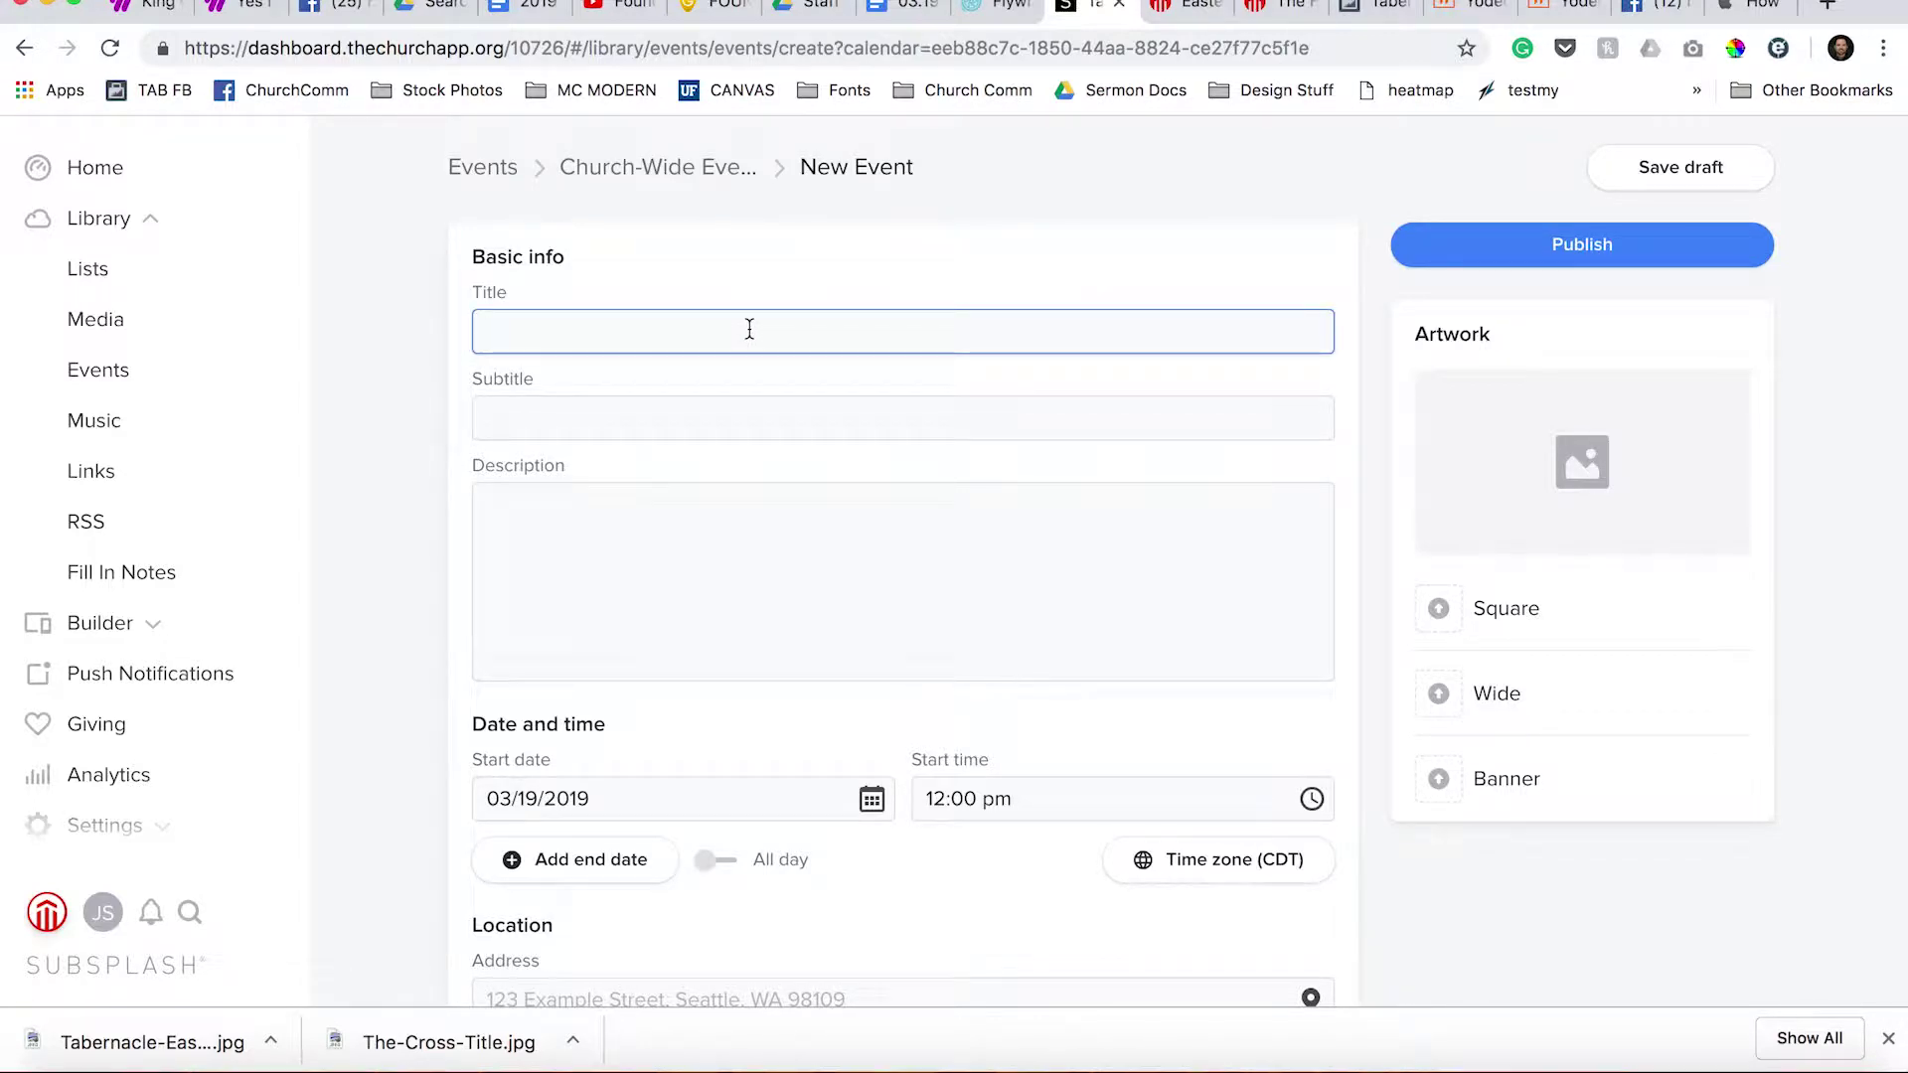
text(Easter Sunday)
click(690, 425)
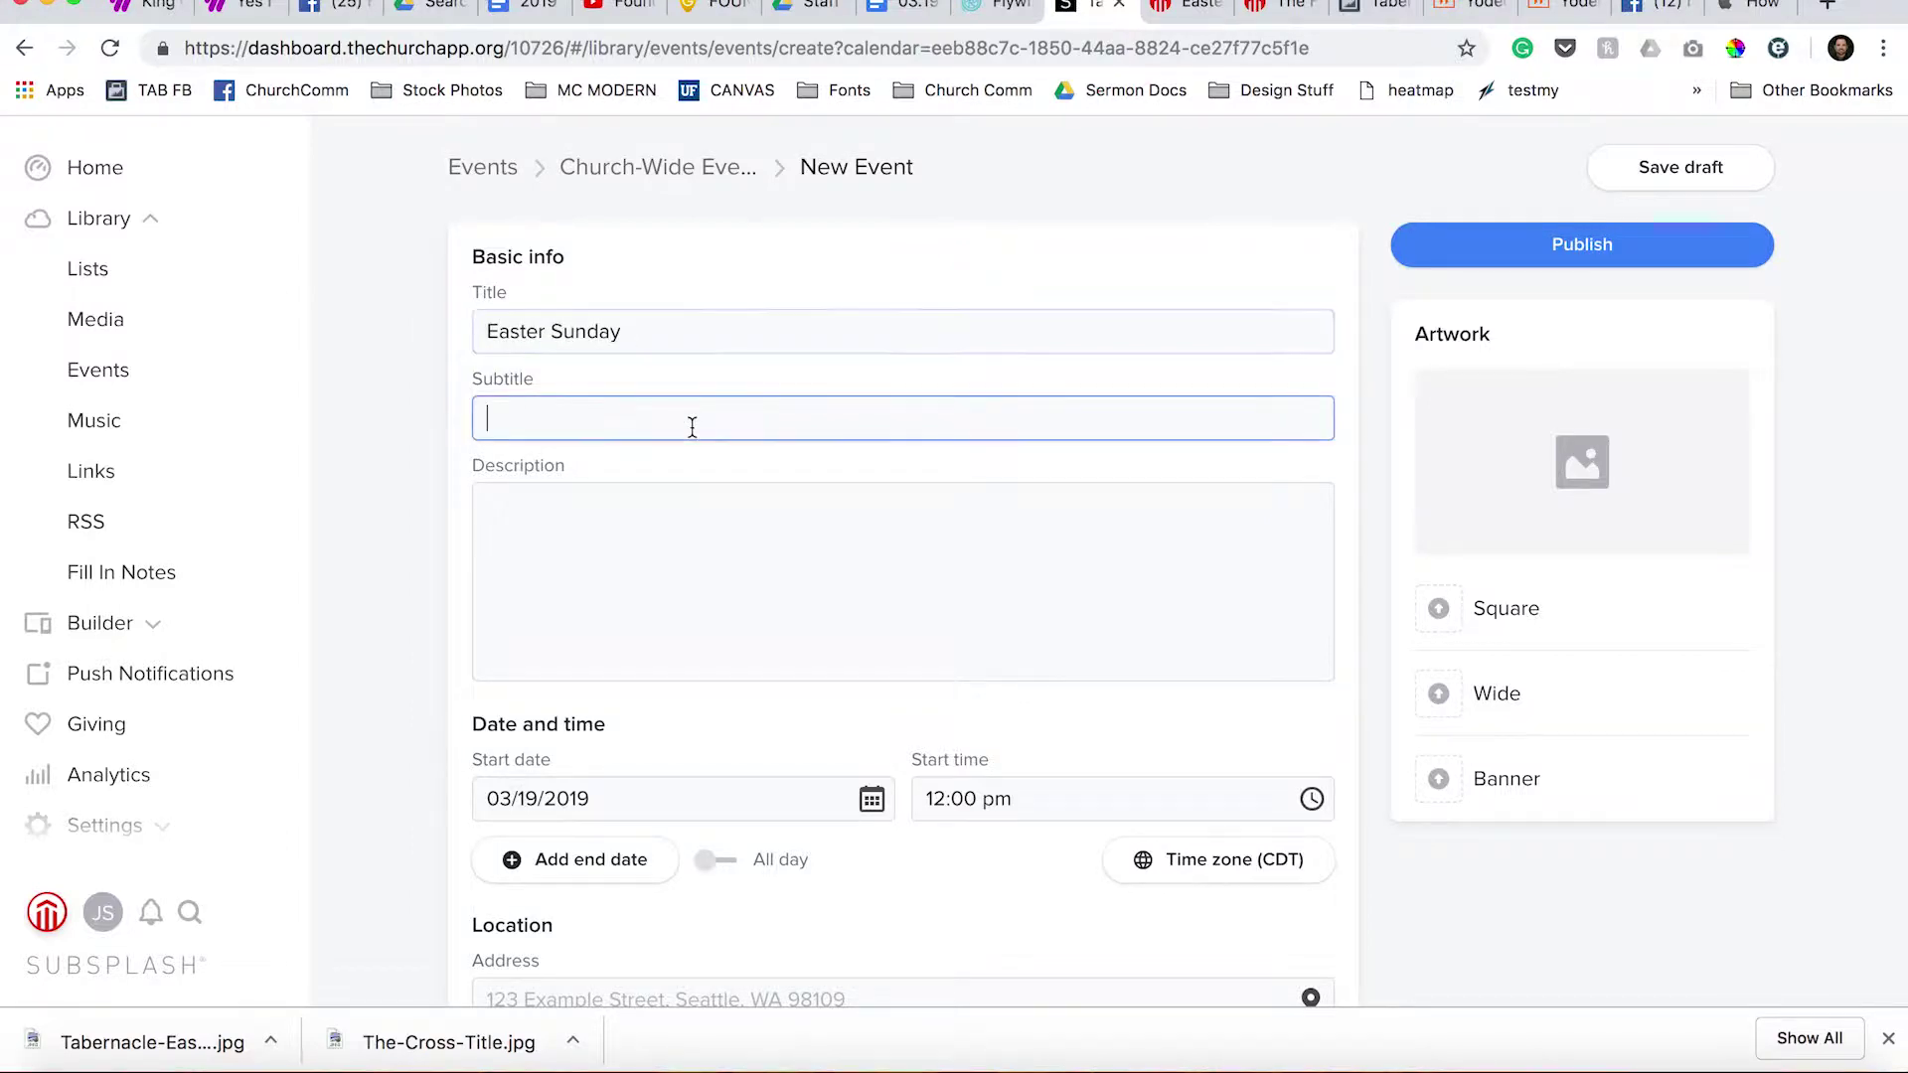
text(at Tabernacle)
Write the description 'Join us for an Easter Sunday worship experience'.
click(695, 543)
text(T)
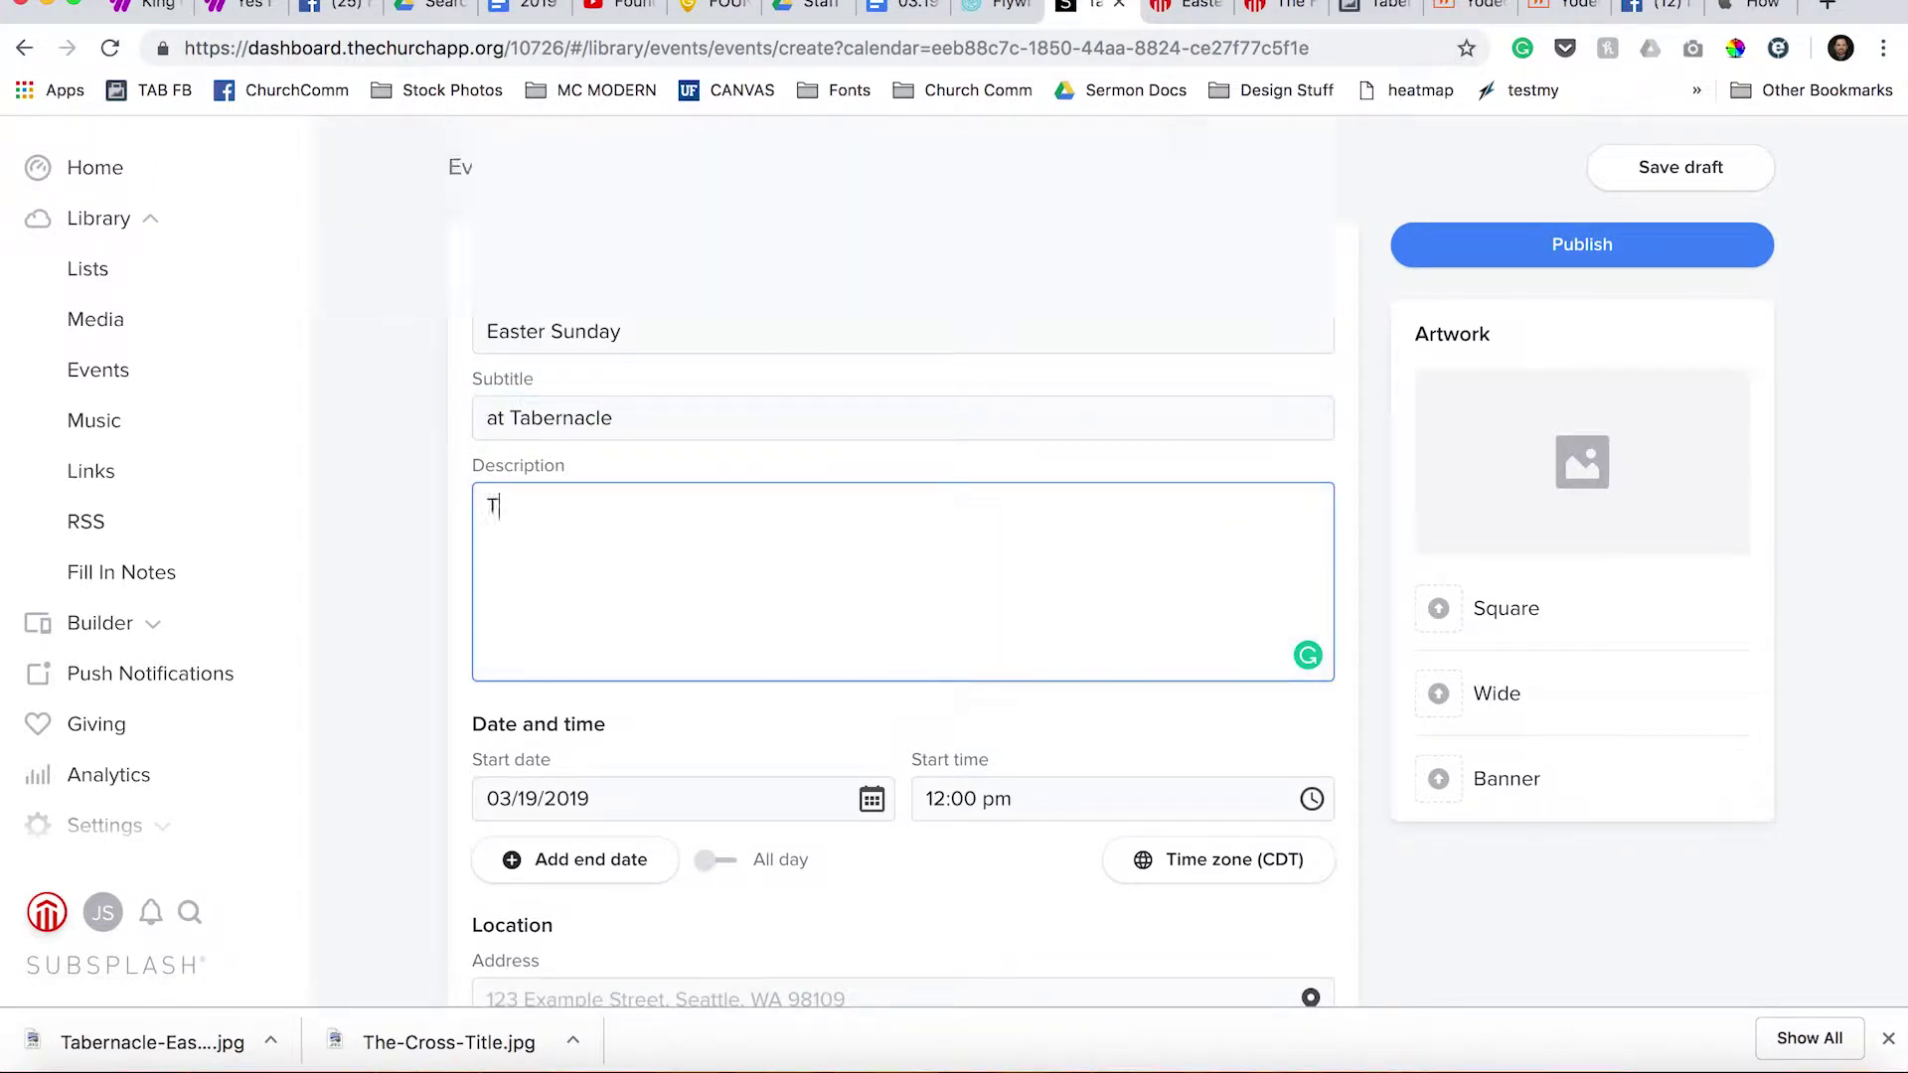
text(hi)
key(BackSpace)
key(BackSpace)
key(BackSpace)
text(Join us )
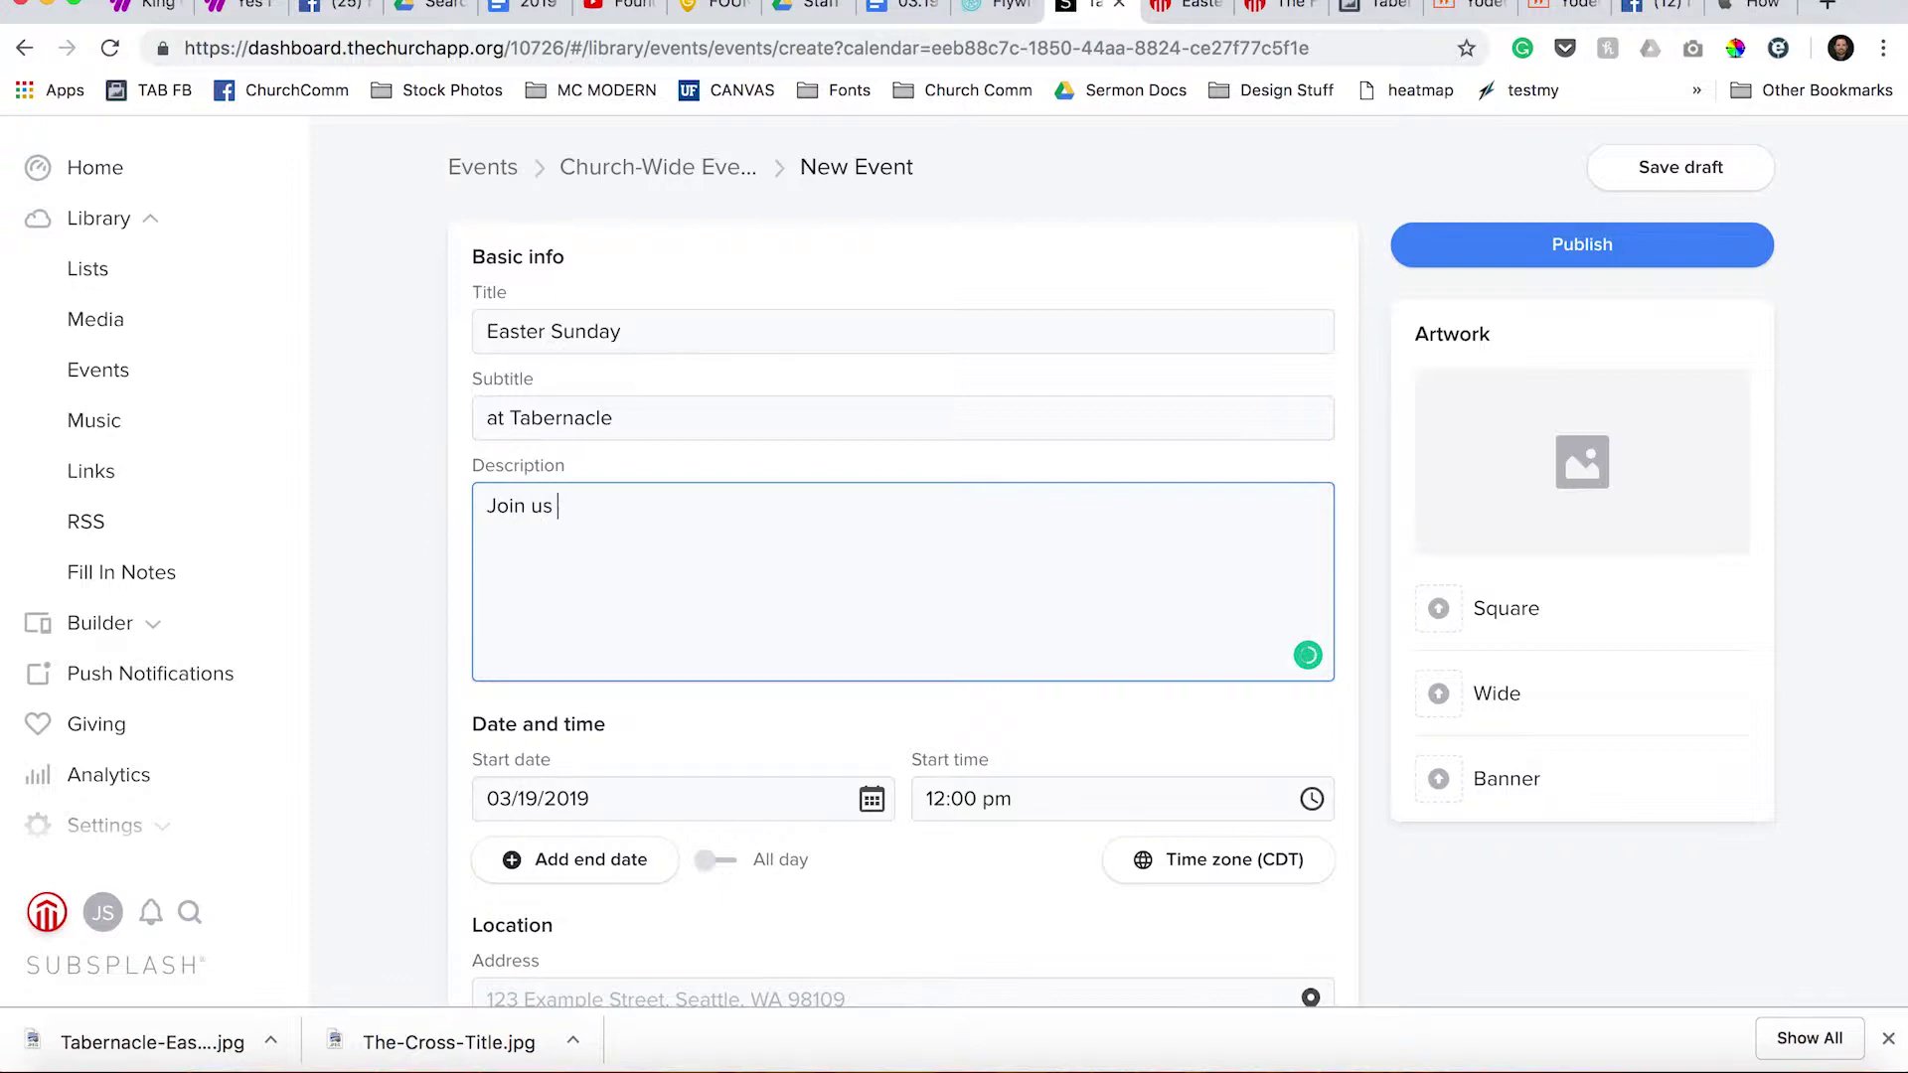
text(for an Easter Sunday worship experience)
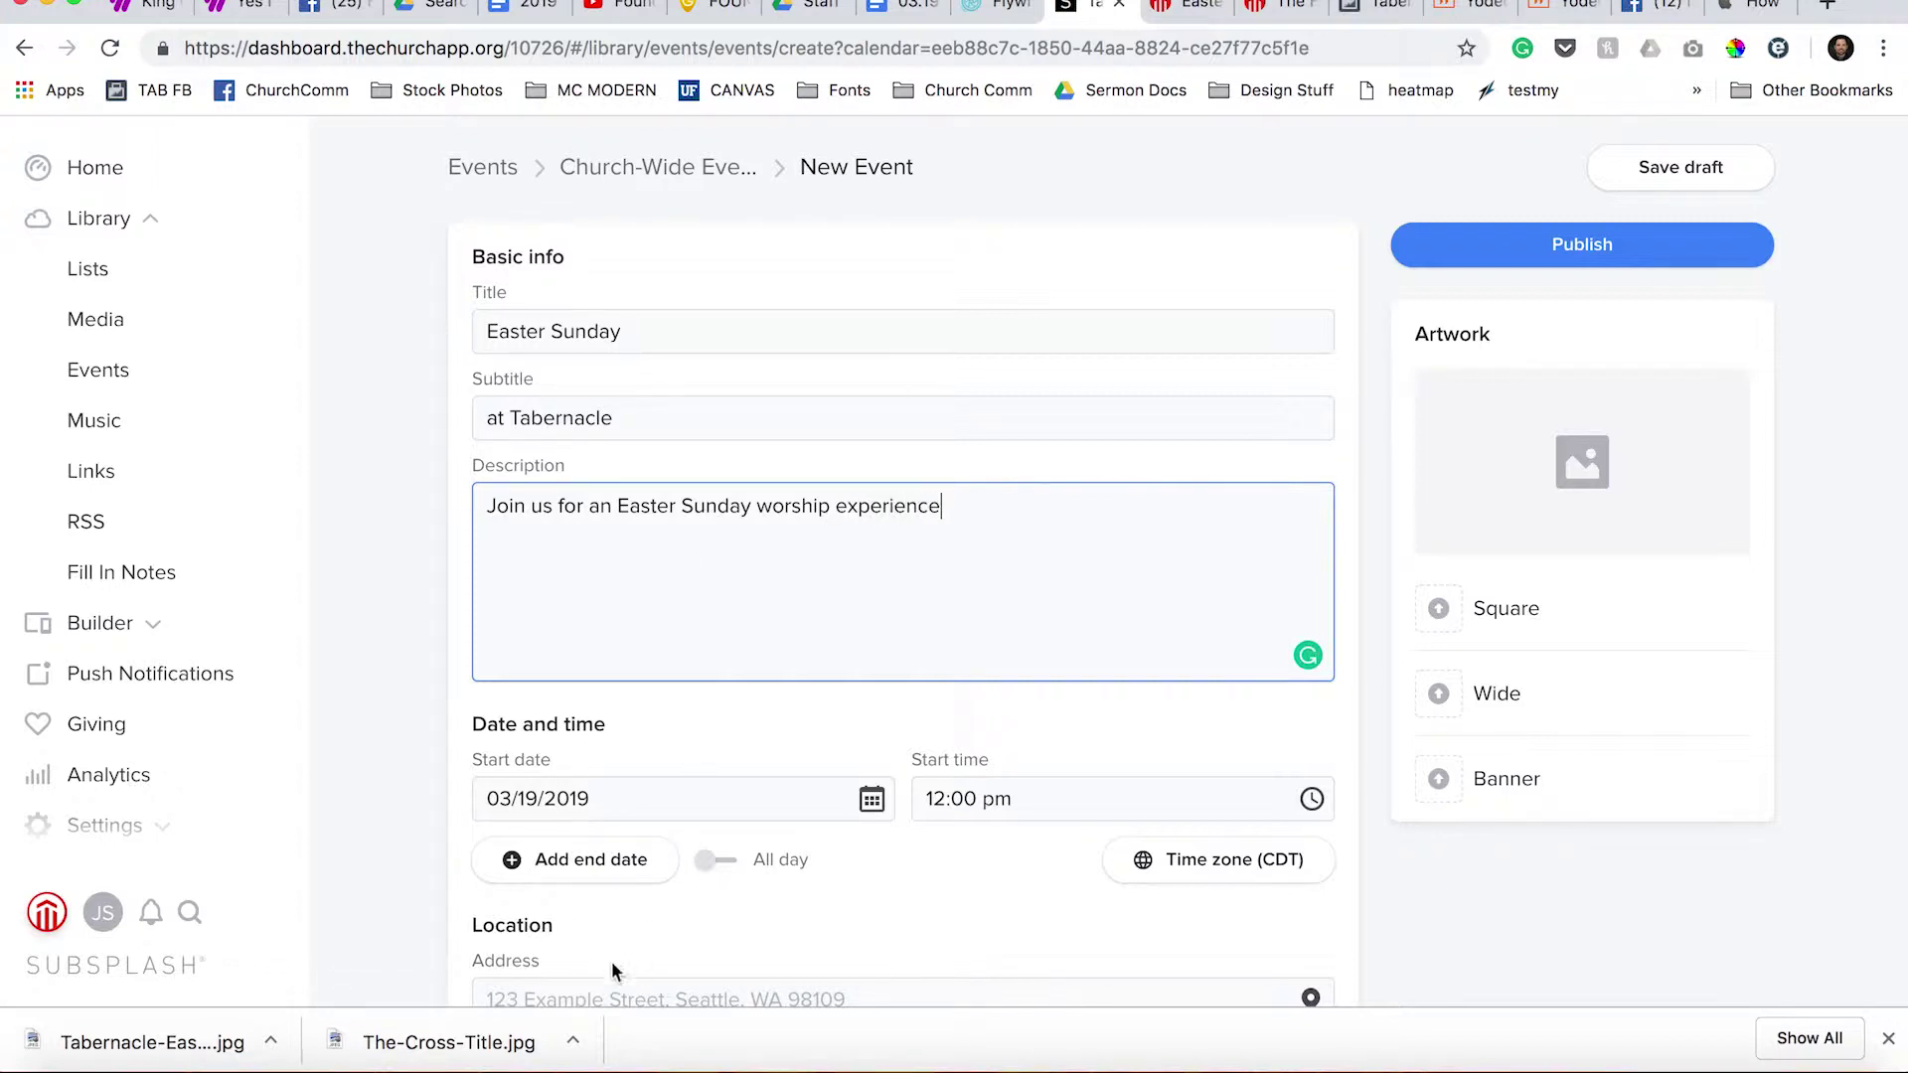
Set the event's start date to April 21, 2019.
click(524, 803)
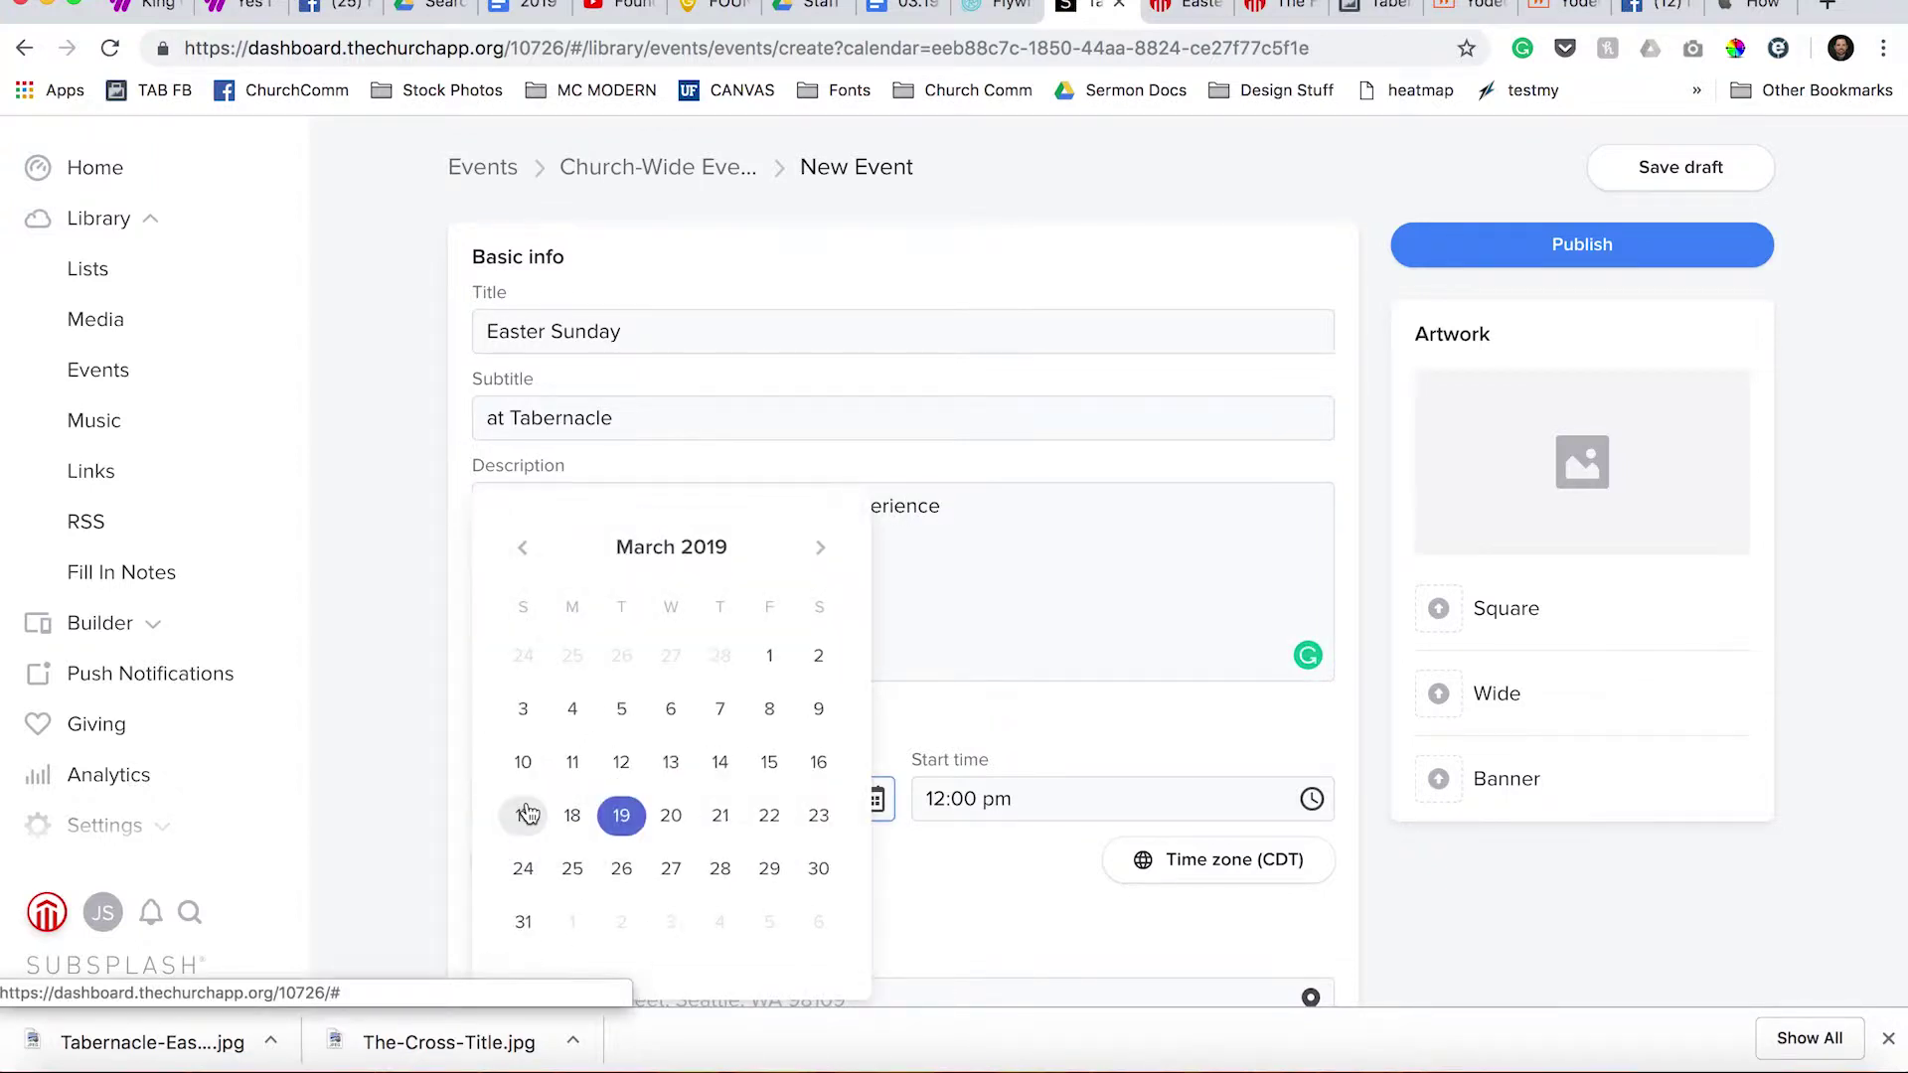
click(820, 547)
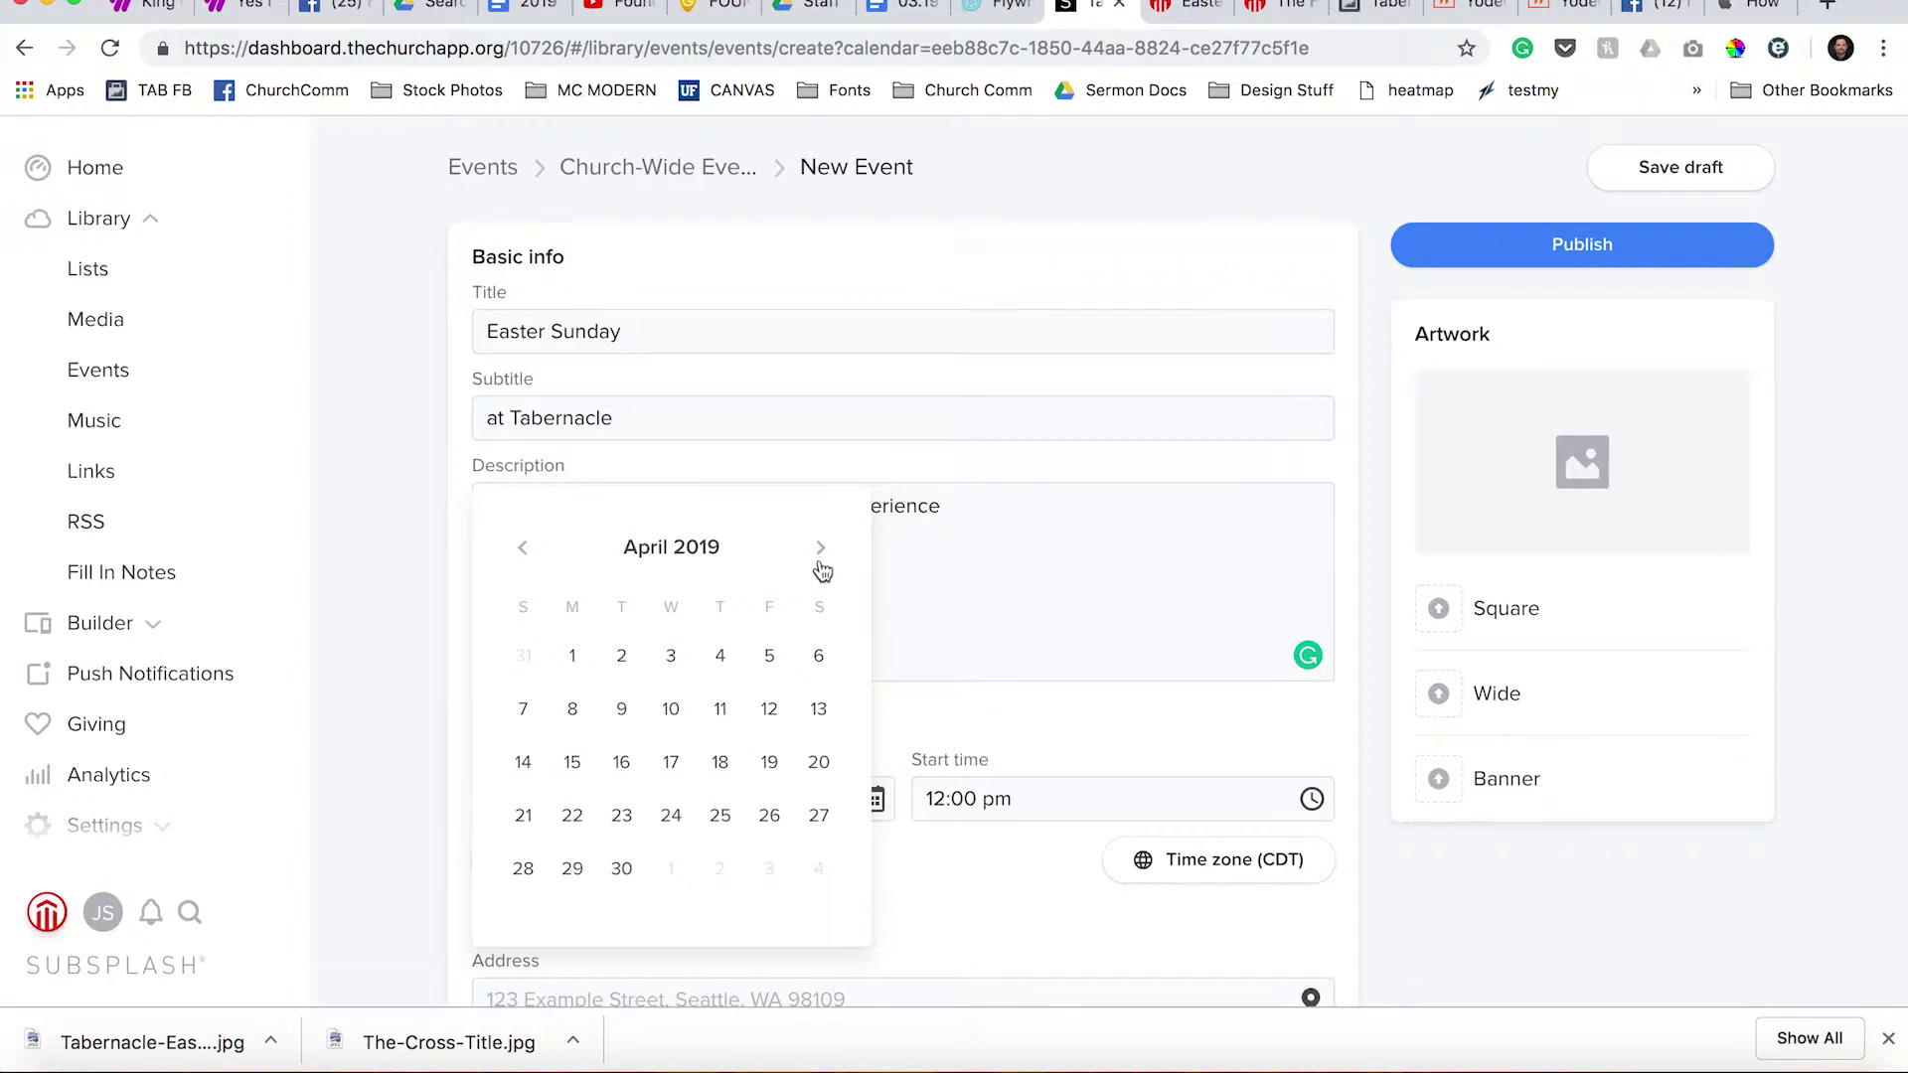
click(522, 815)
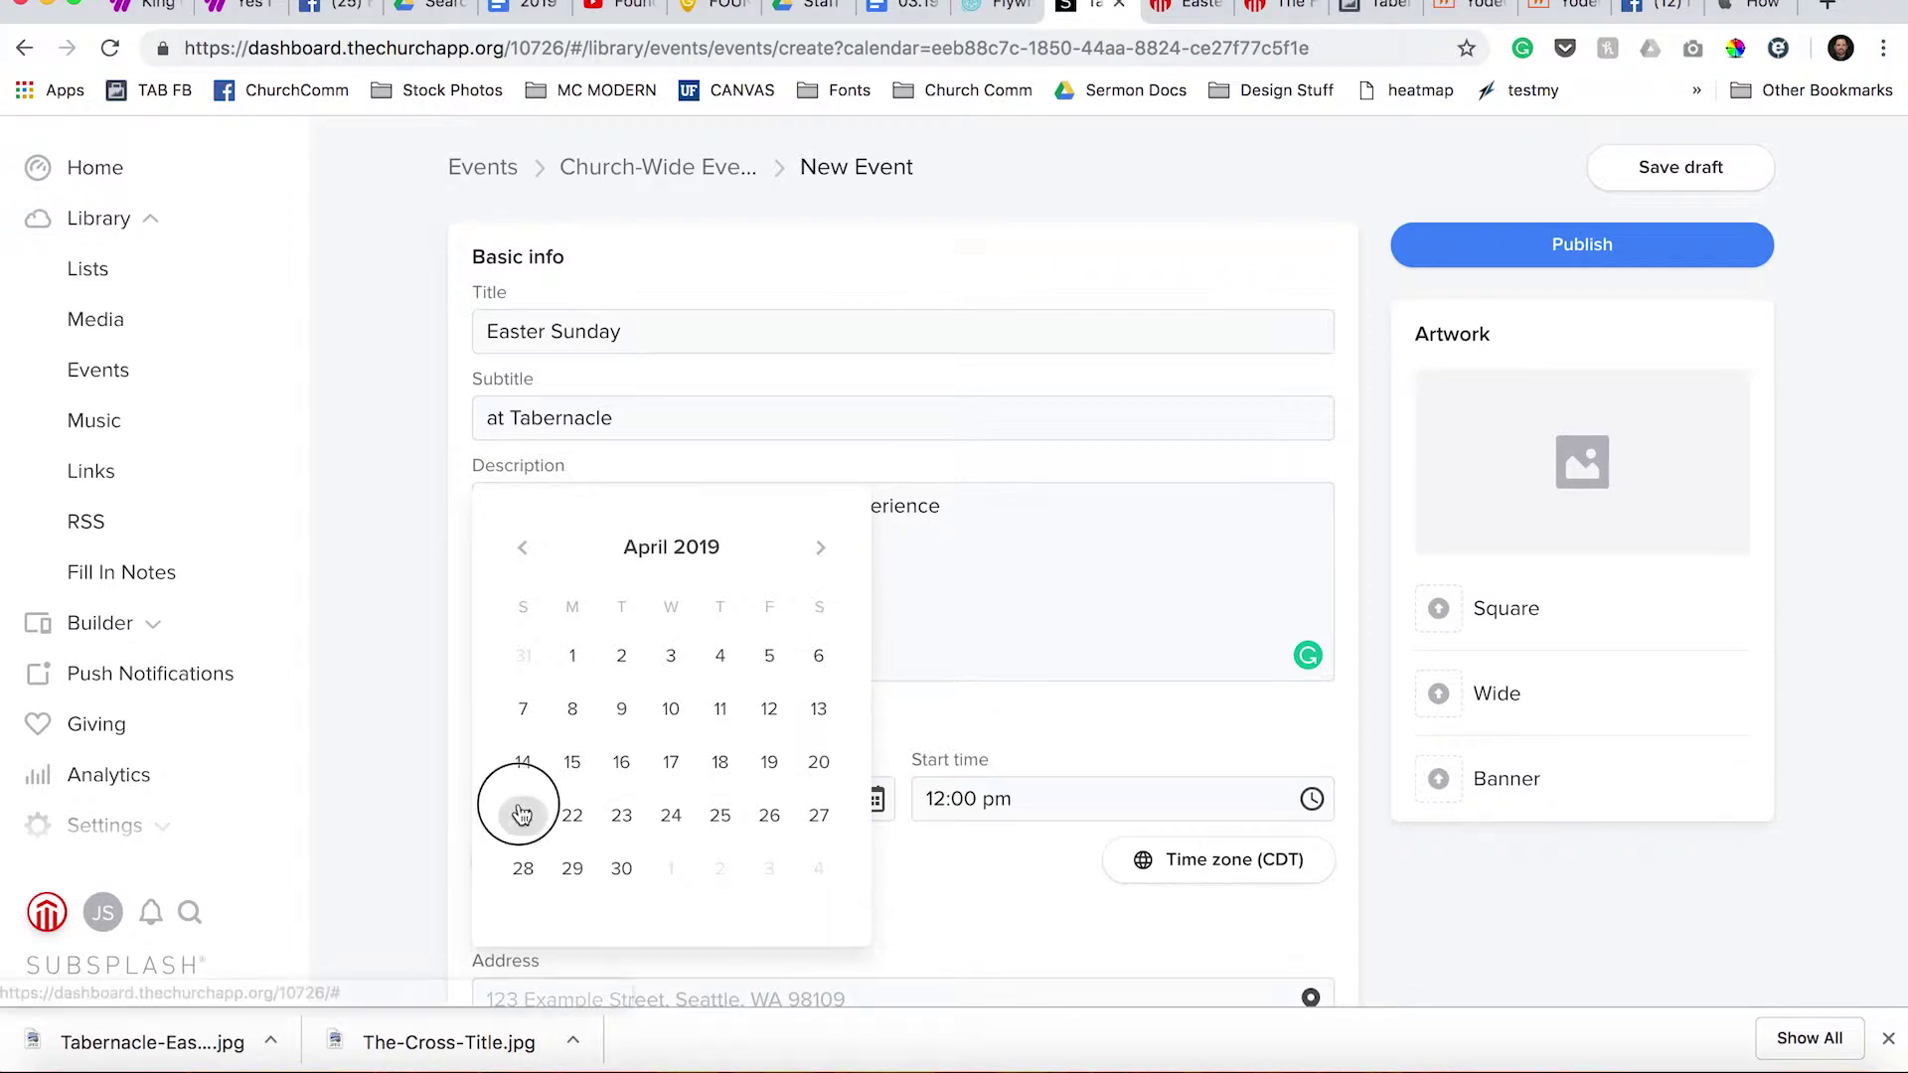
Choose 9:00 am as the start time, leaving the time field open for editing.
click(1125, 811)
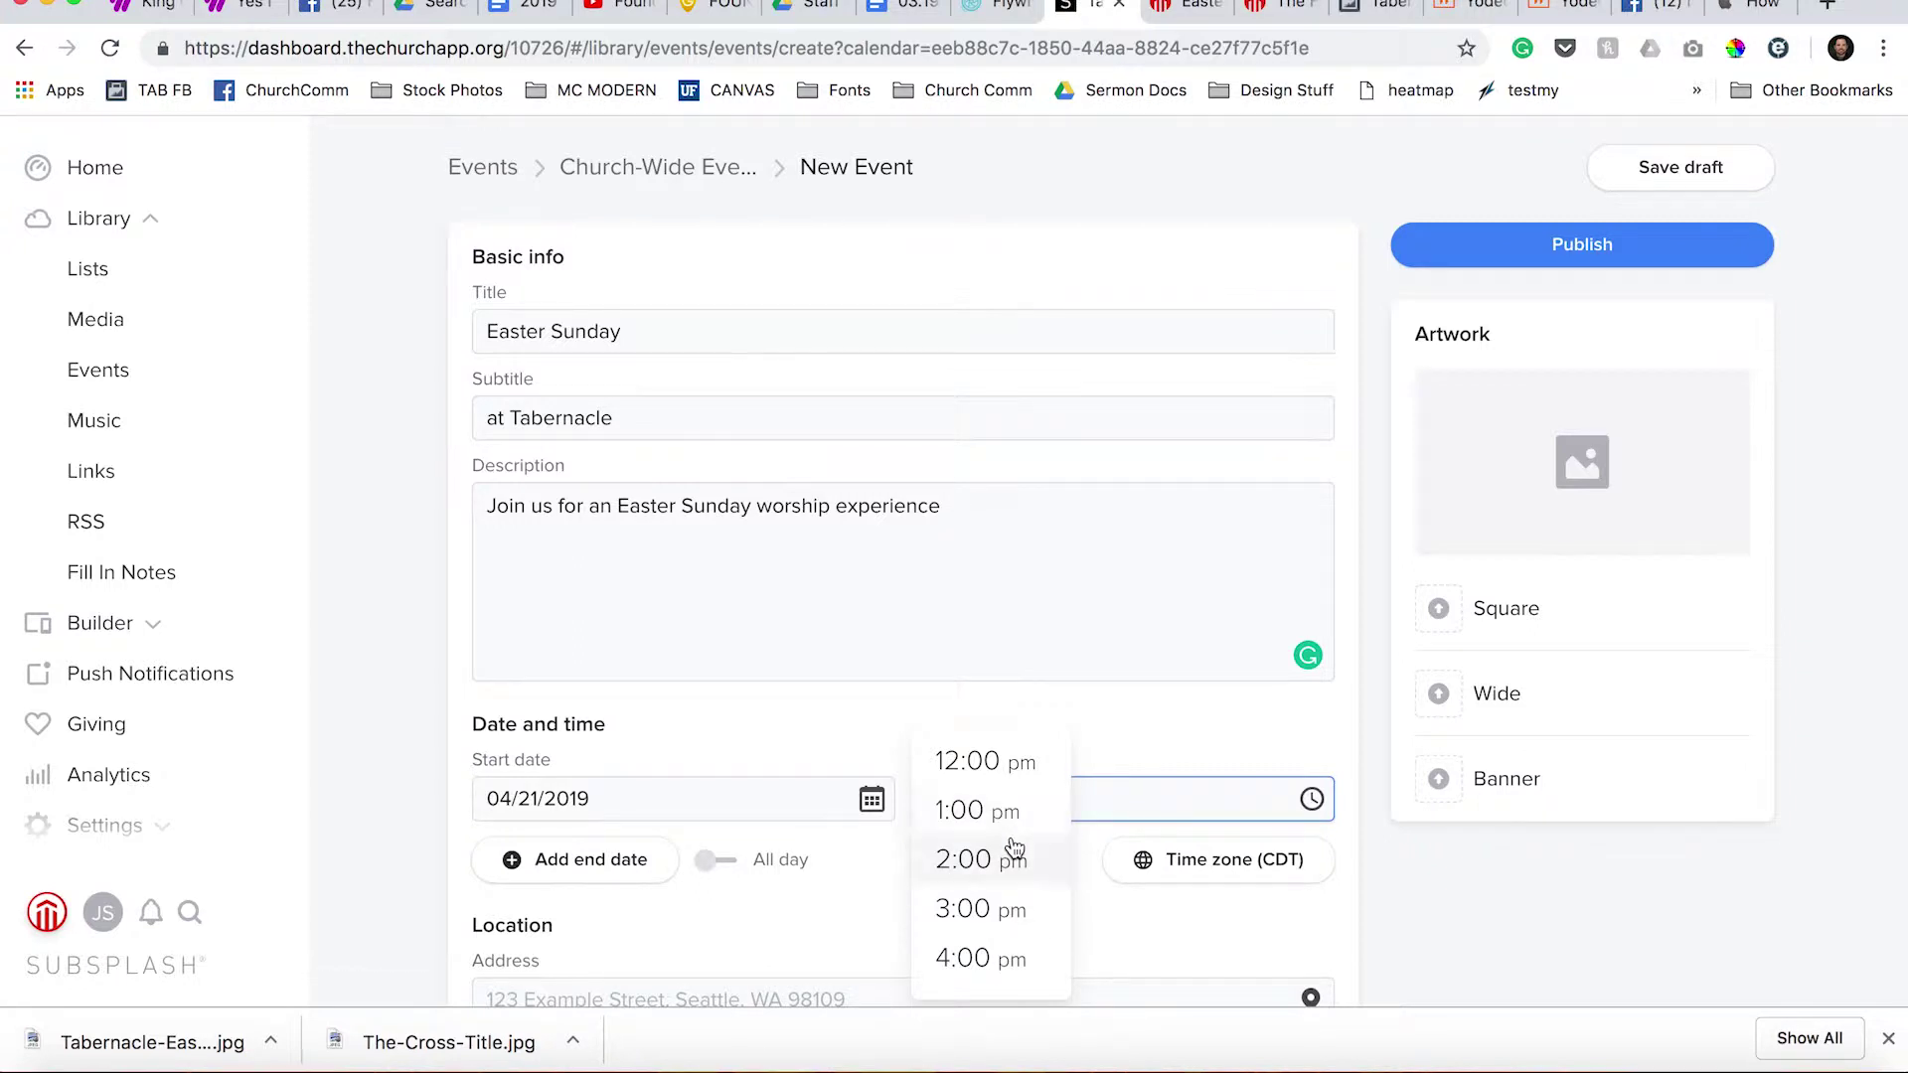
scroll(1011, 852, down, 5)
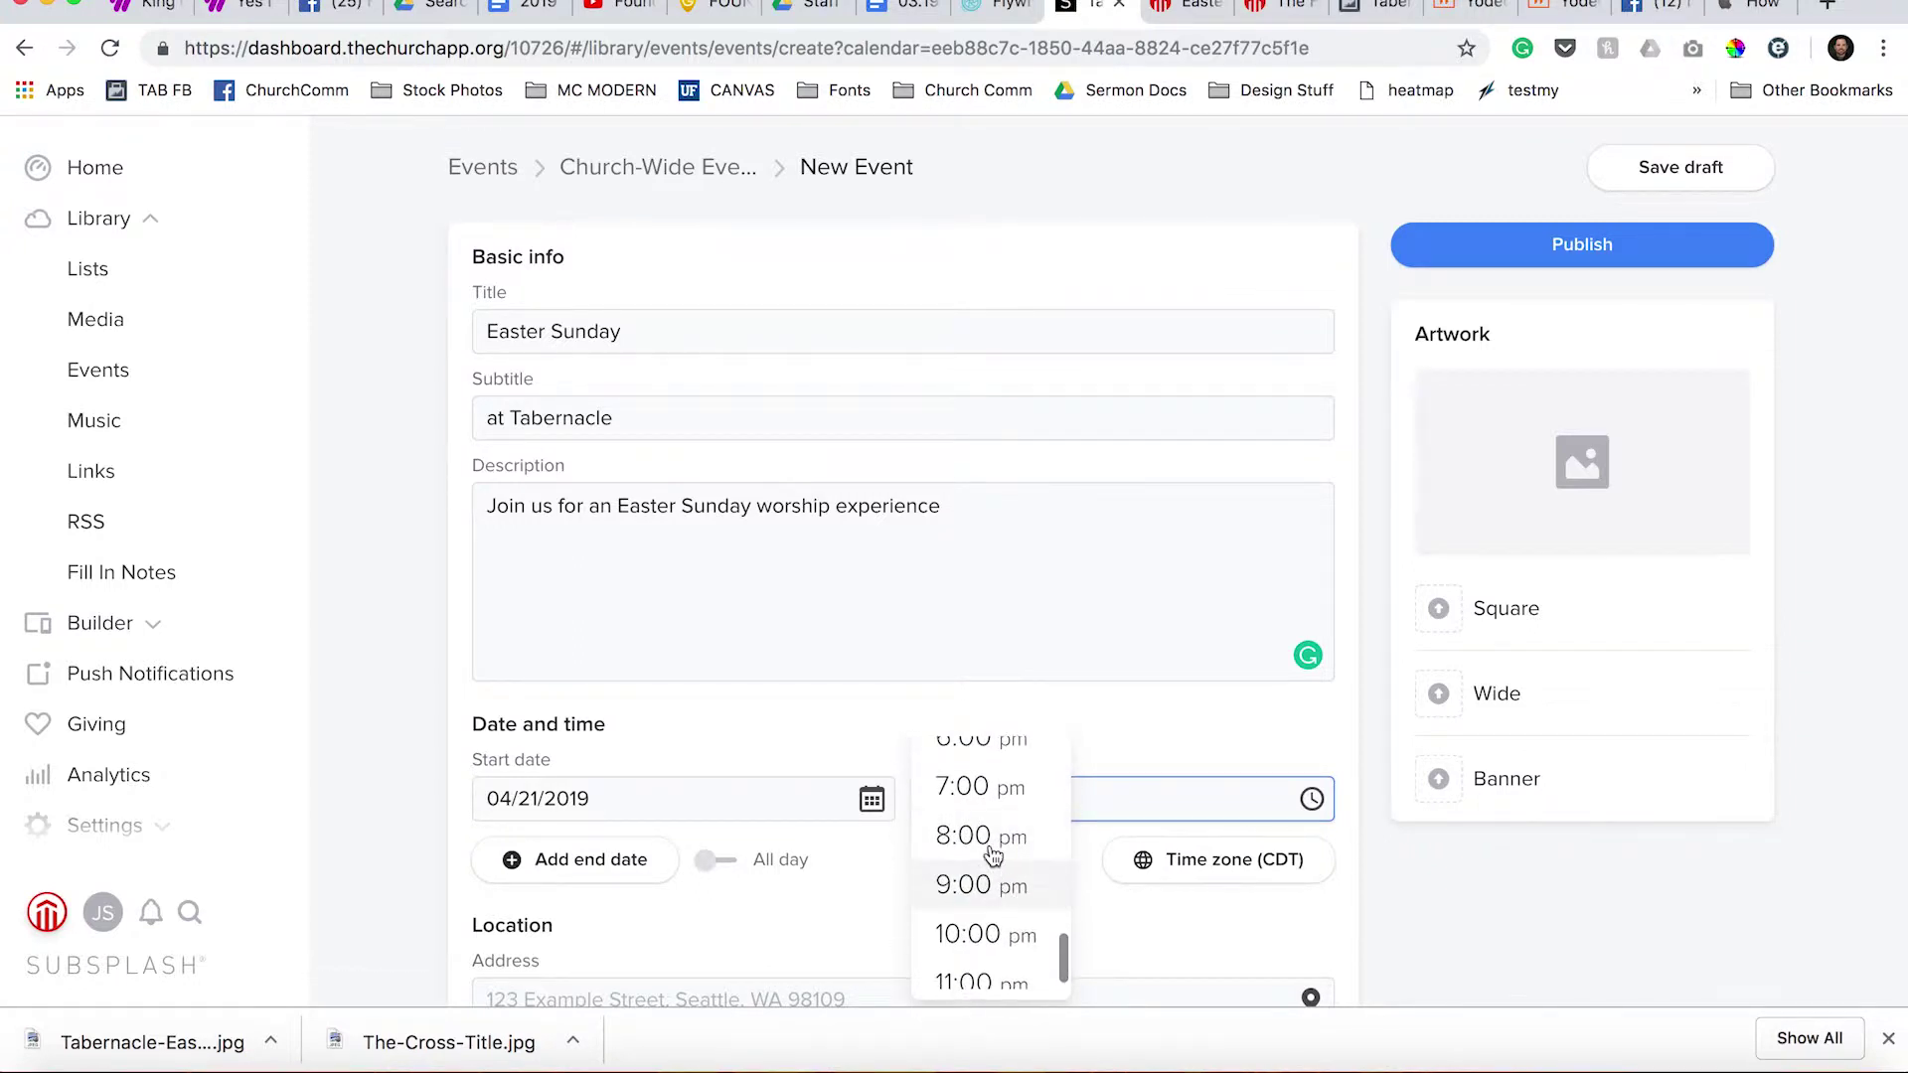
scroll(1001, 854, up, 7)
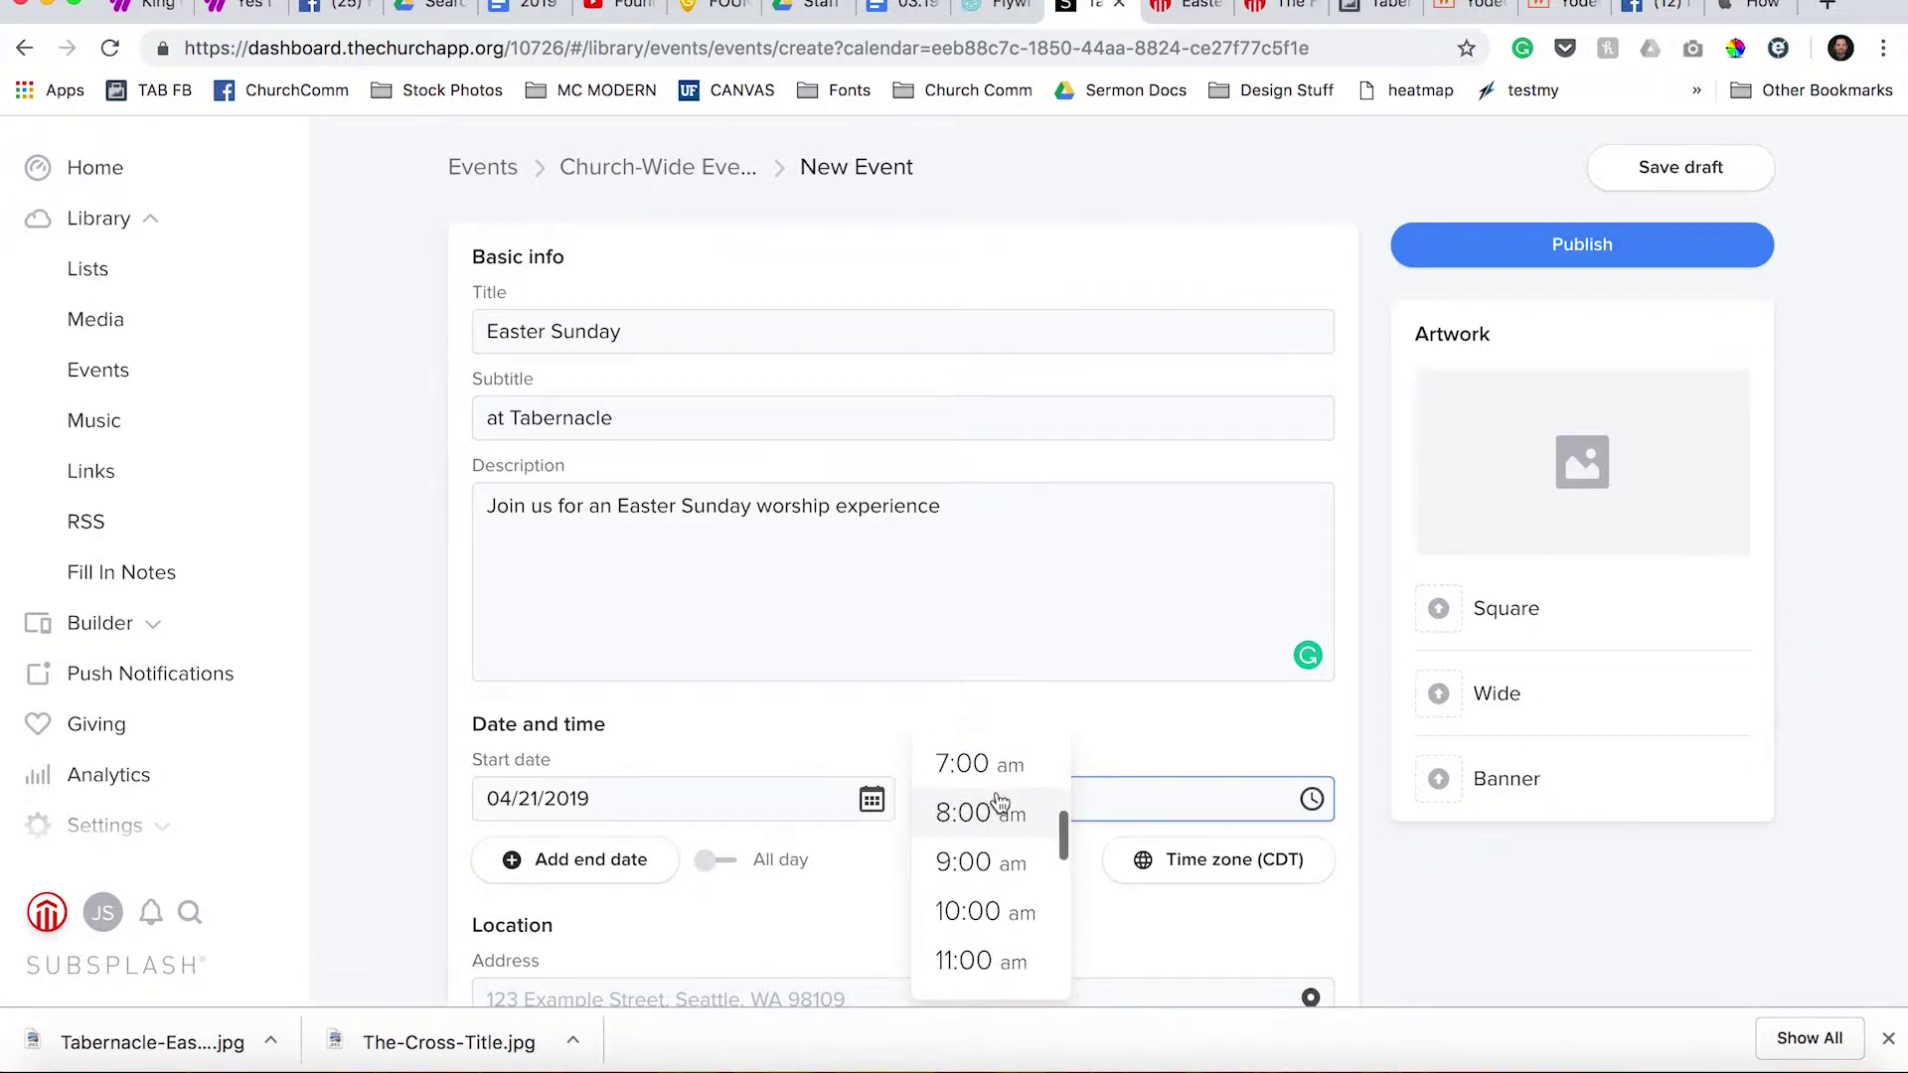
click(979, 860)
click(957, 794)
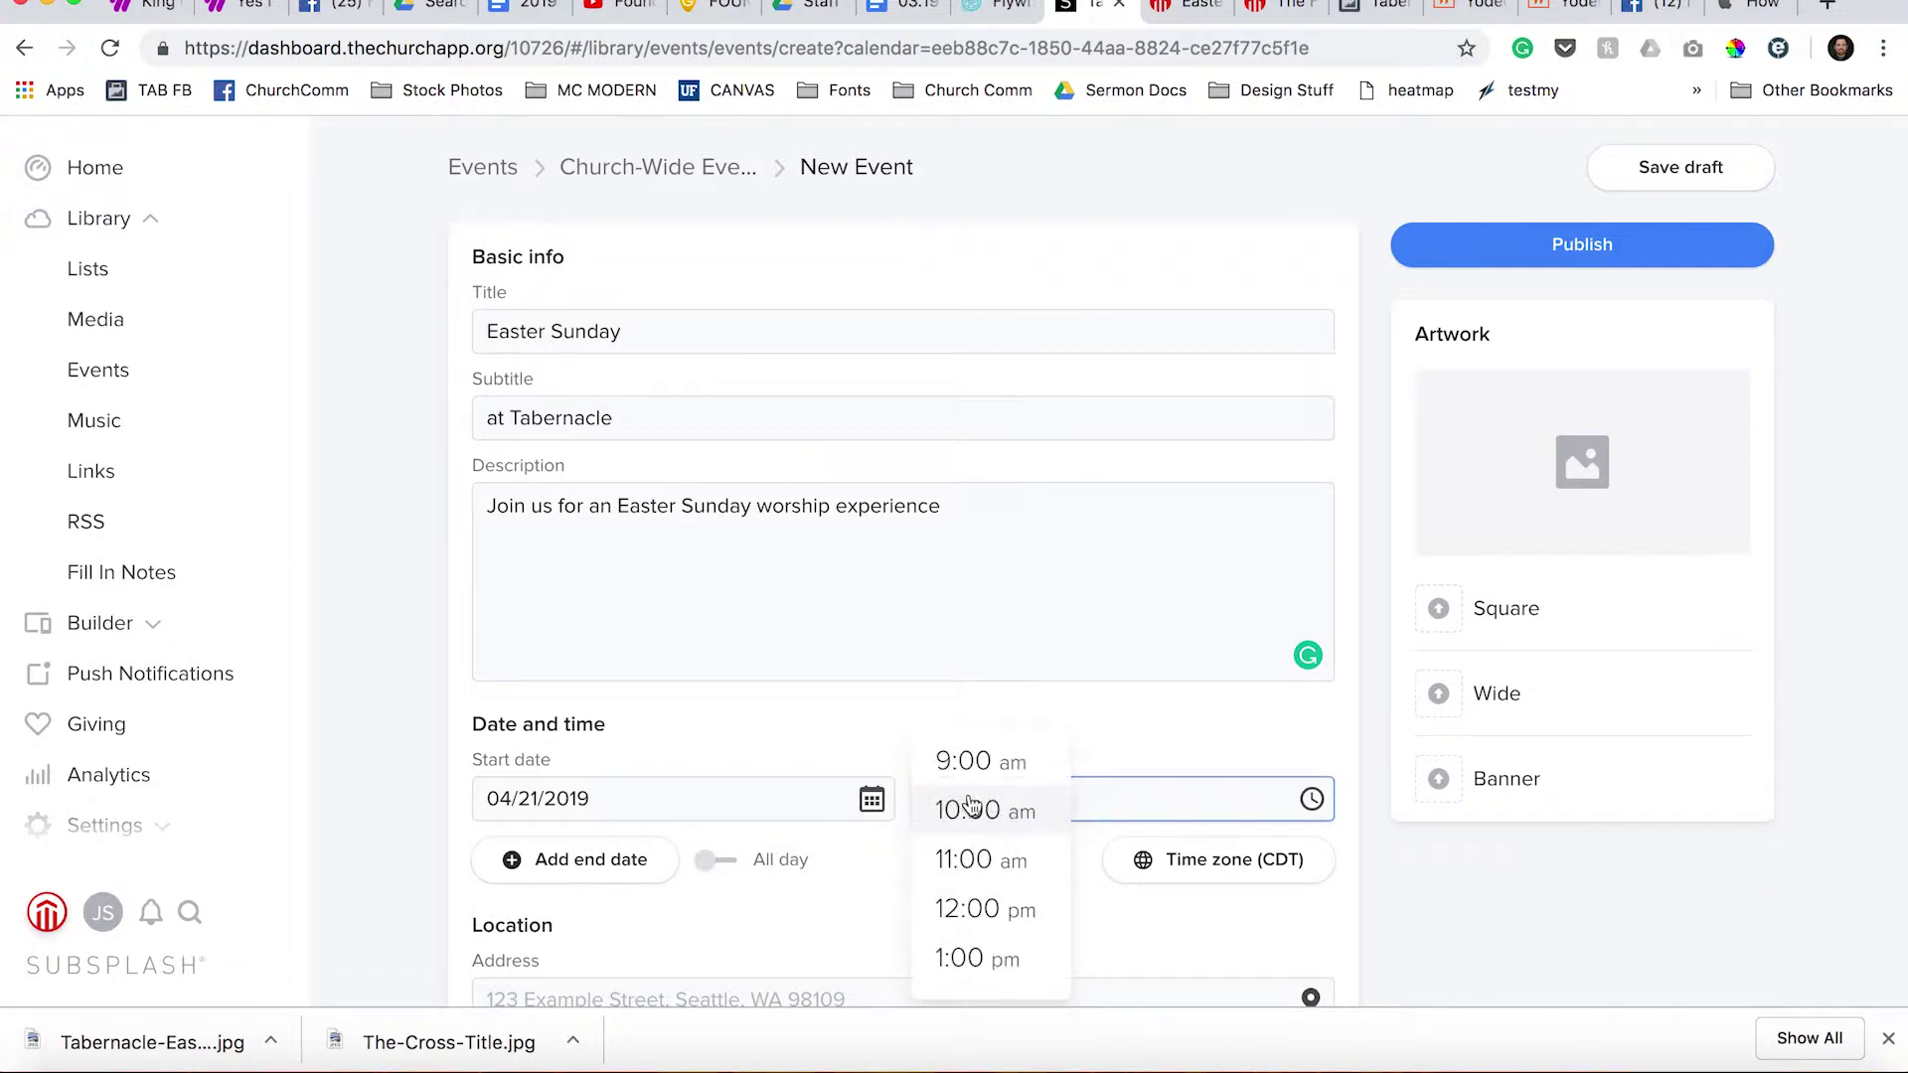
click(1313, 801)
click(1314, 802)
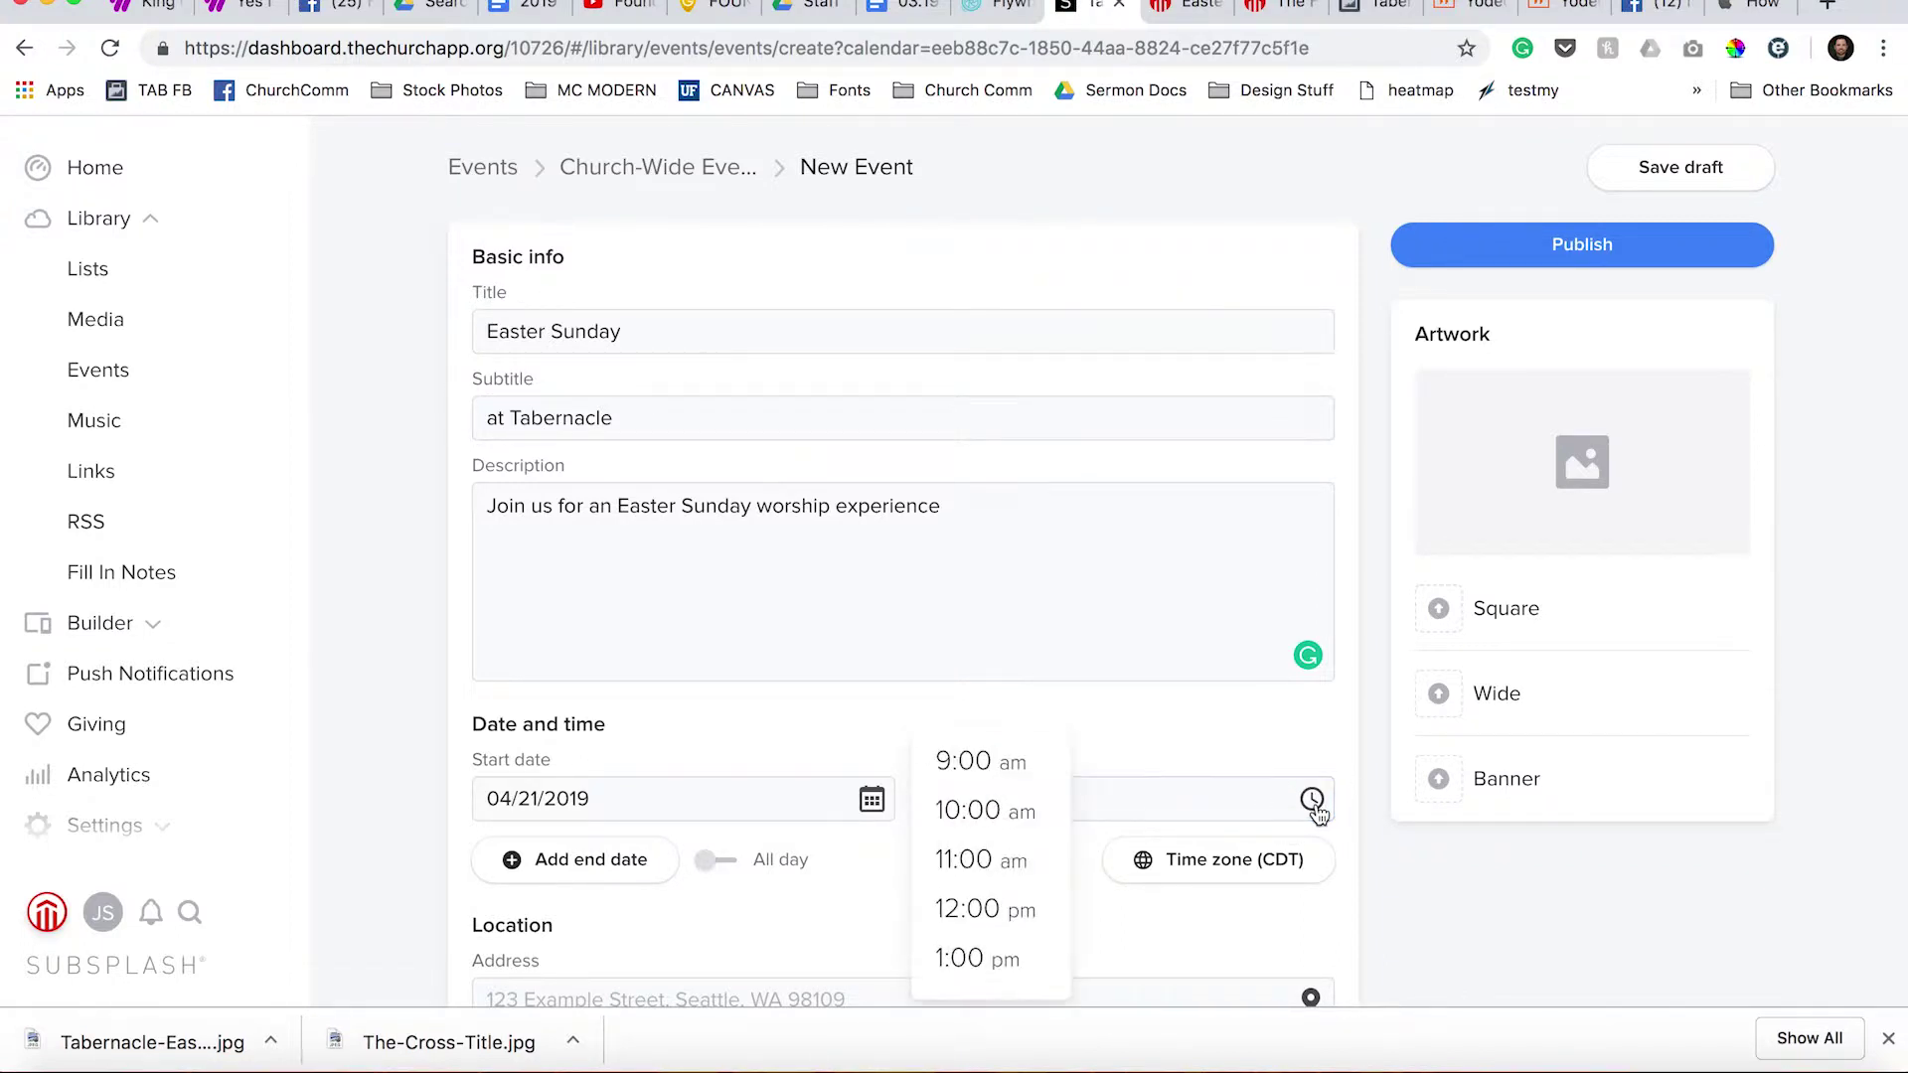
click(1313, 803)
click(965, 799)
Confirm the 9:15 am start time and add an end date of 04/21/2019.
key(Tab)
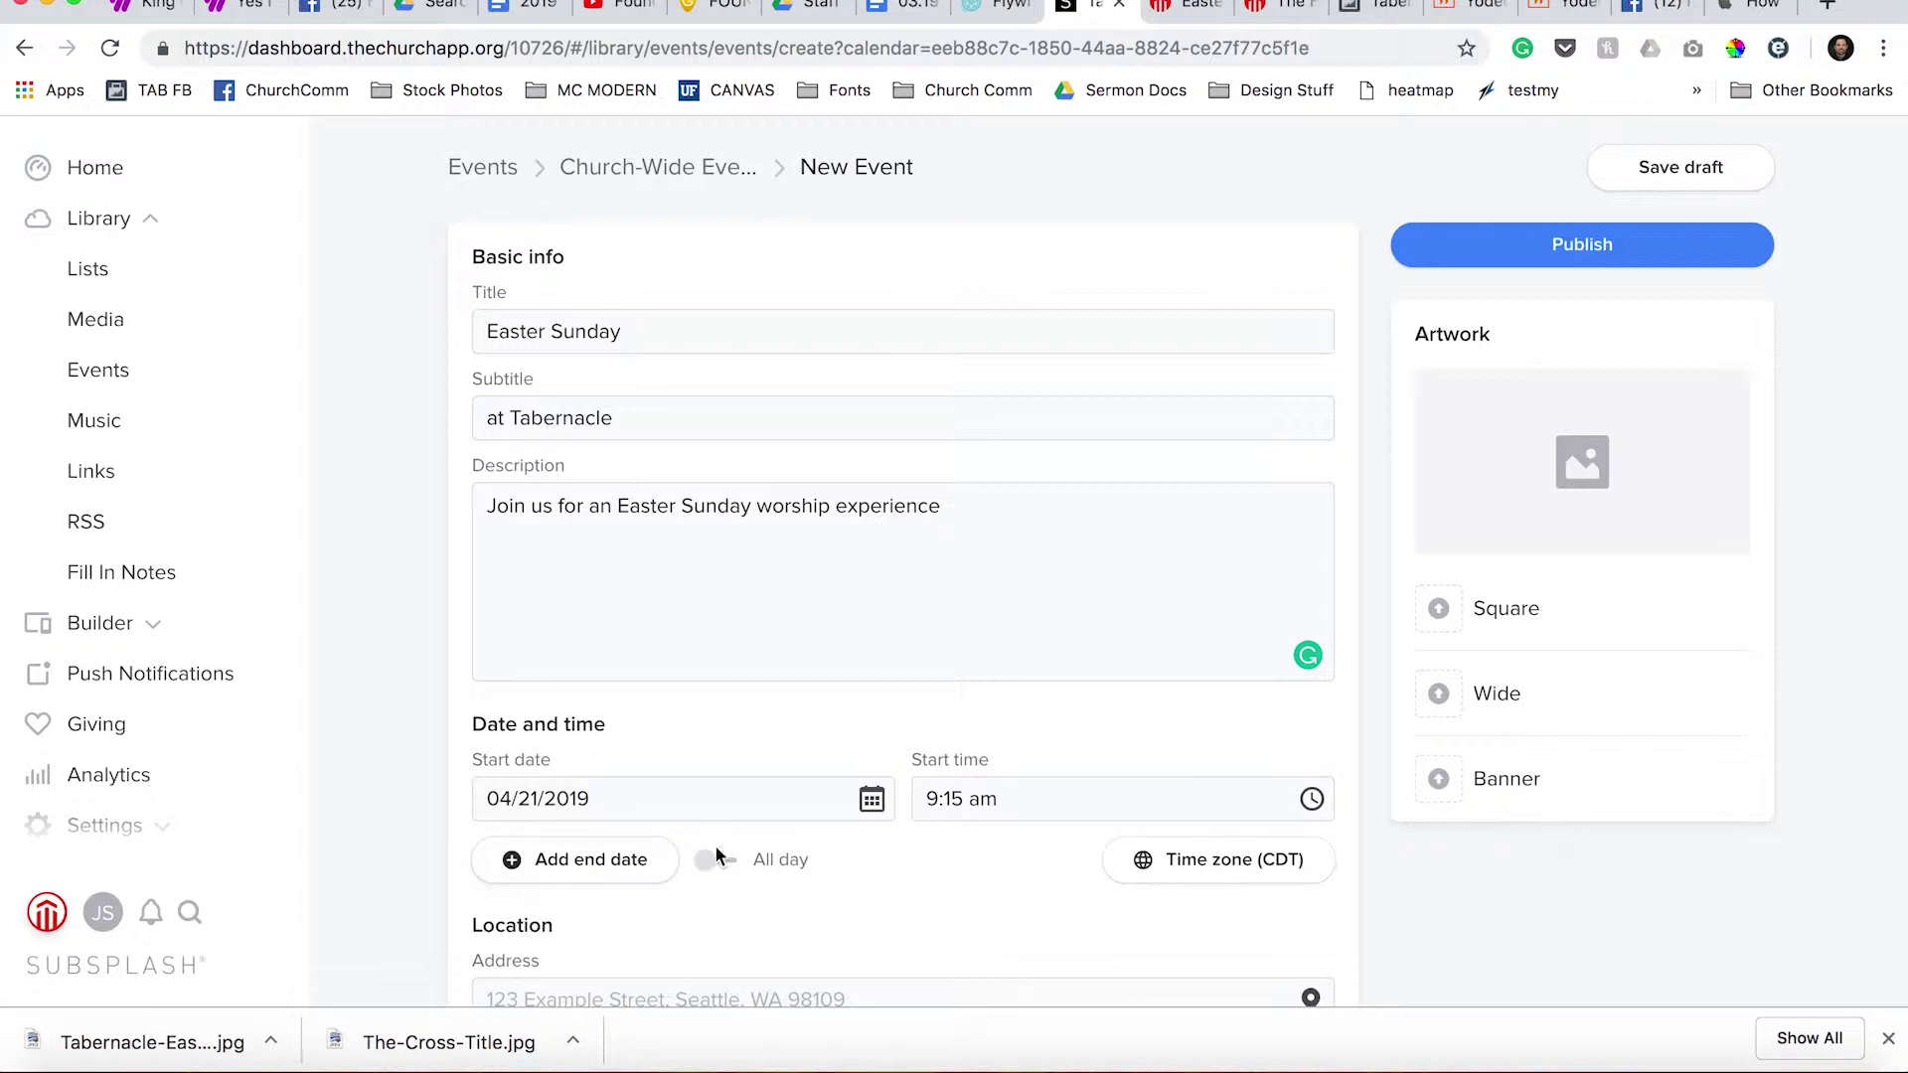
click(582, 861)
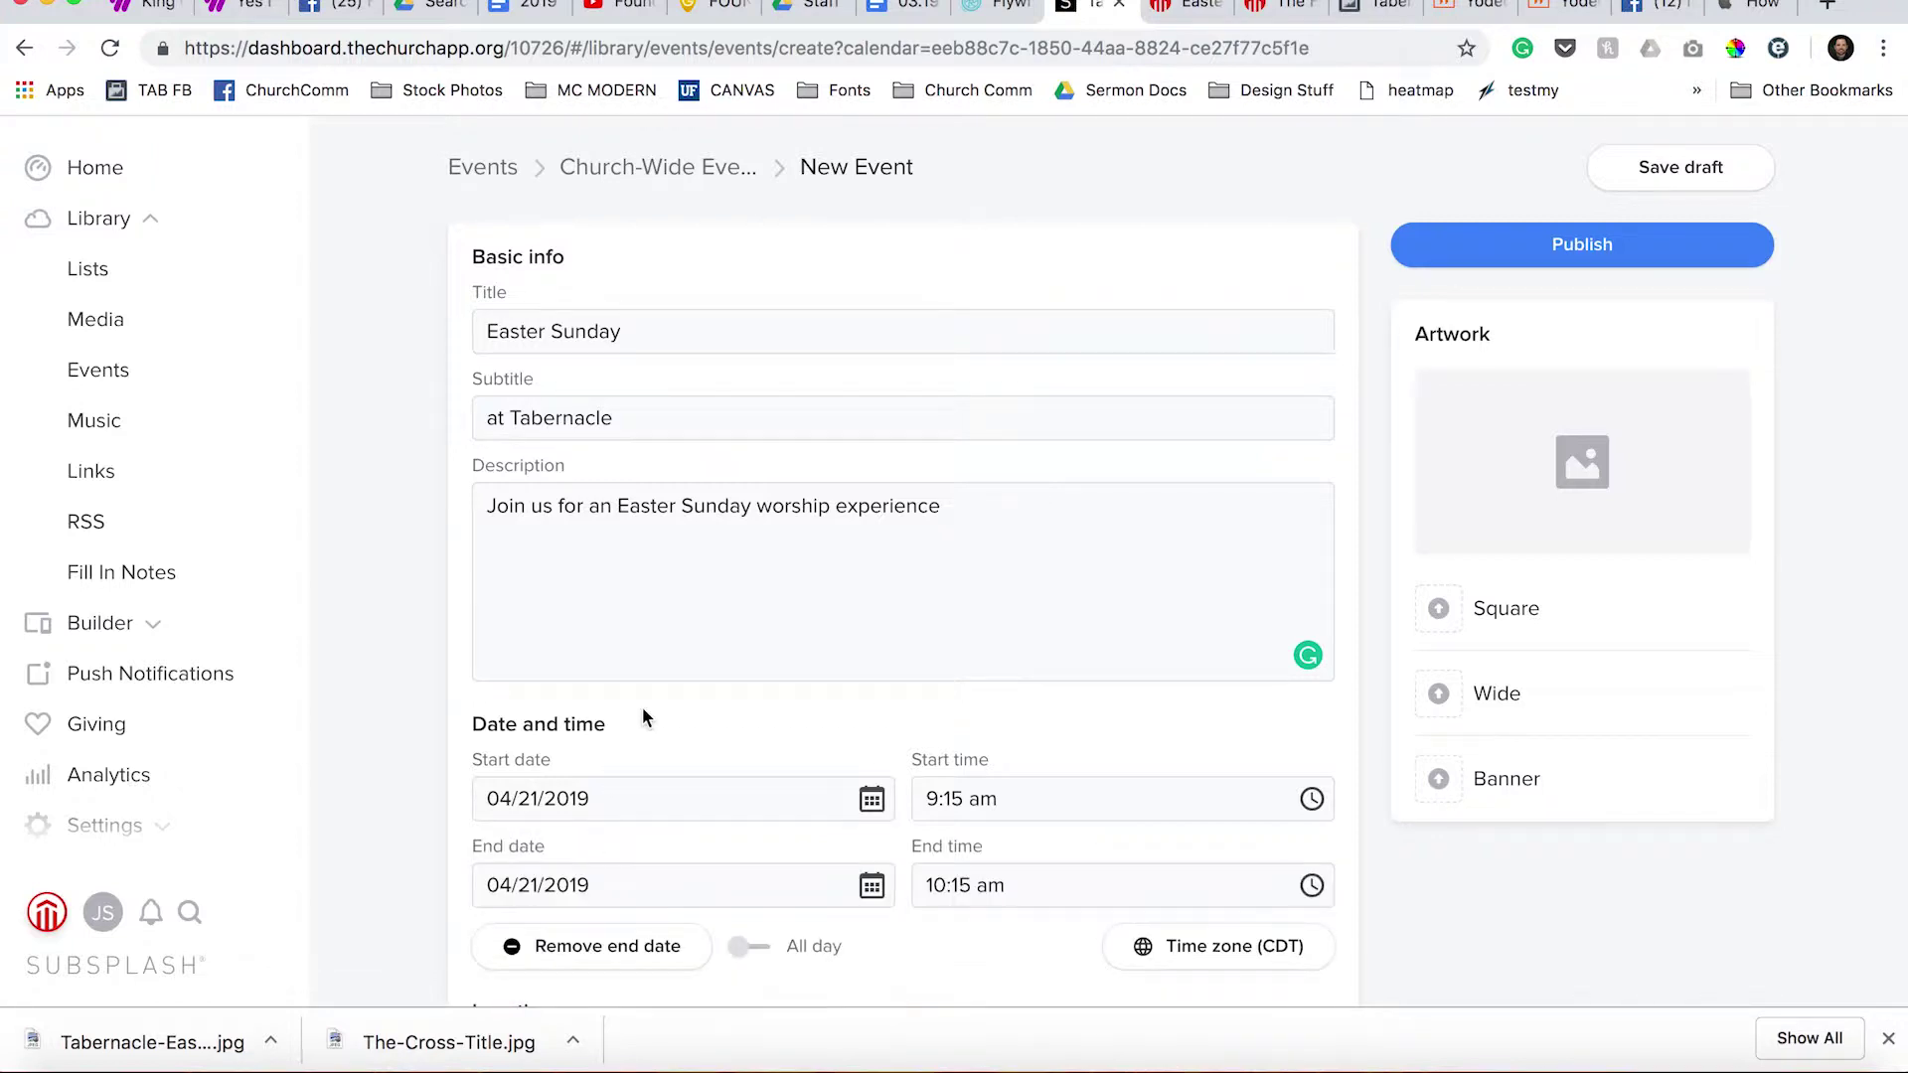
scroll(643, 713, down, 3)
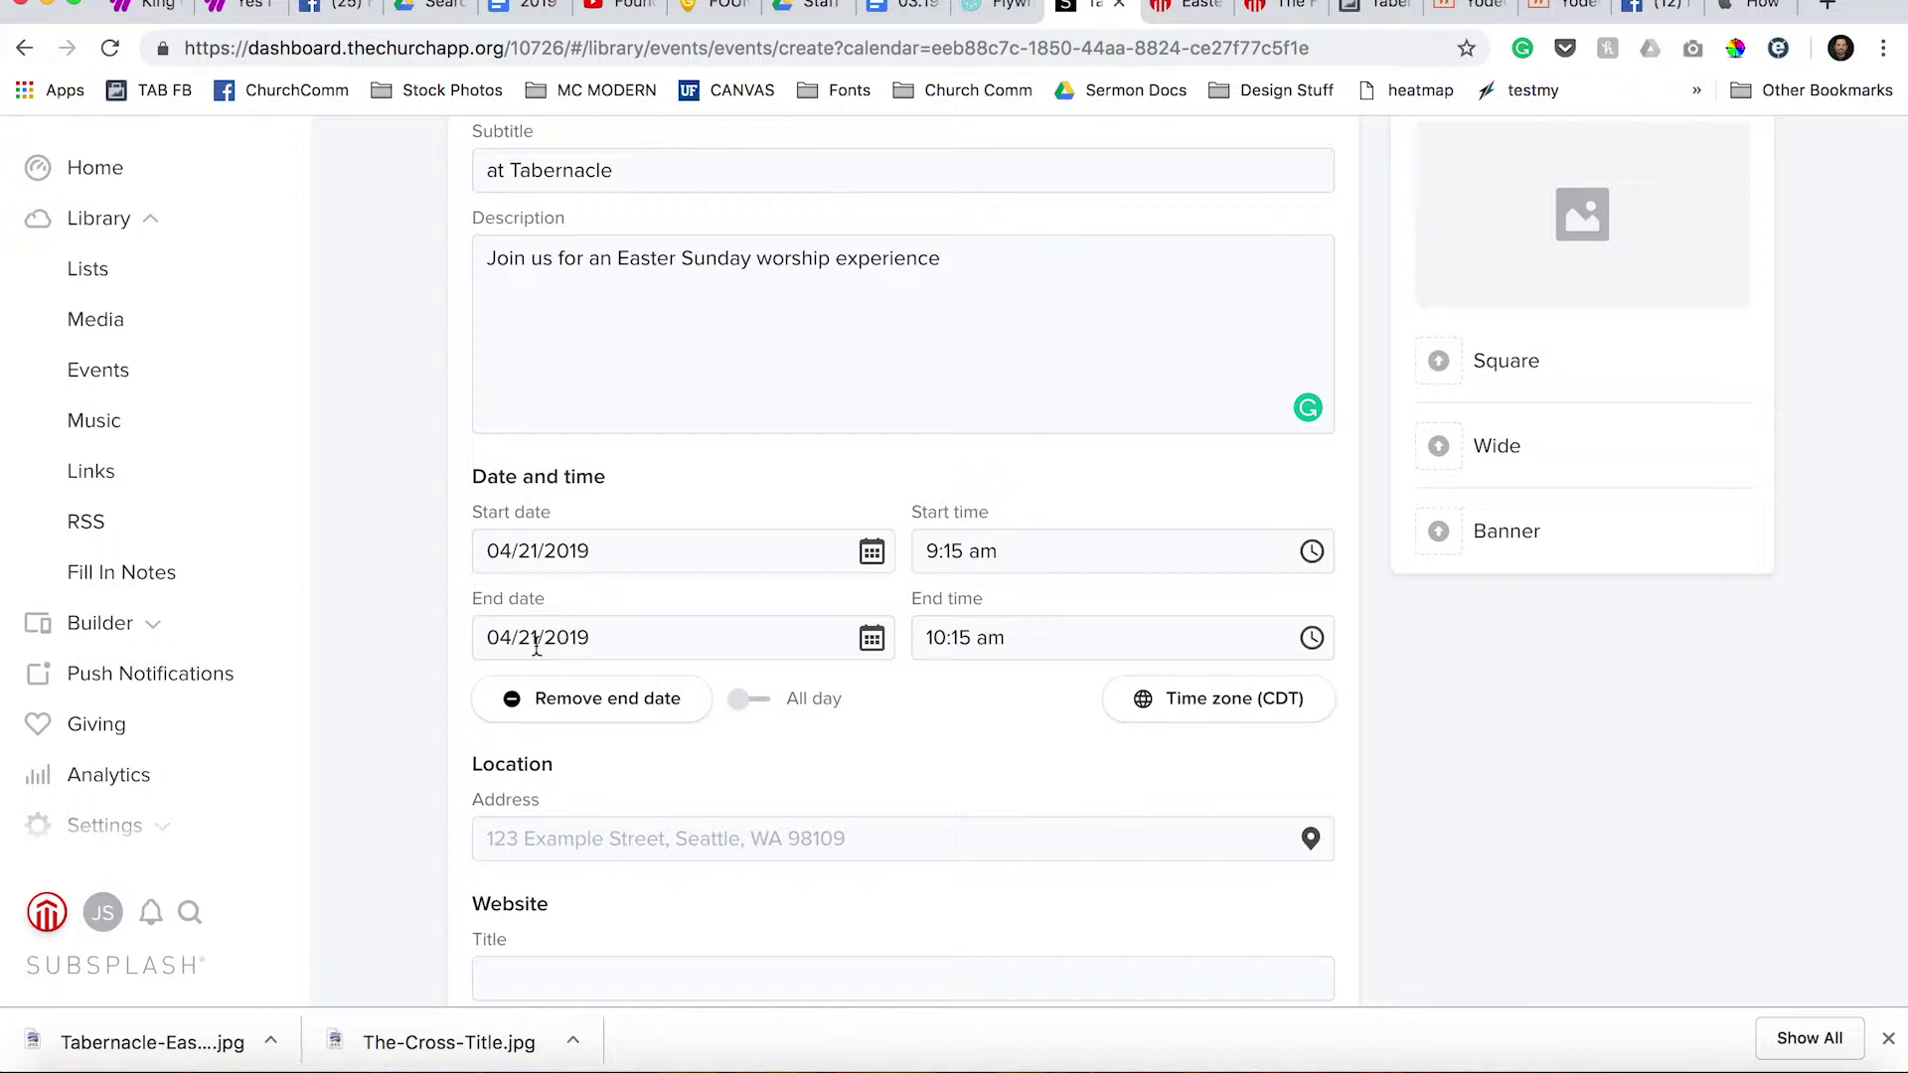
Set the event's end time to 10:45 am.
click(1137, 639)
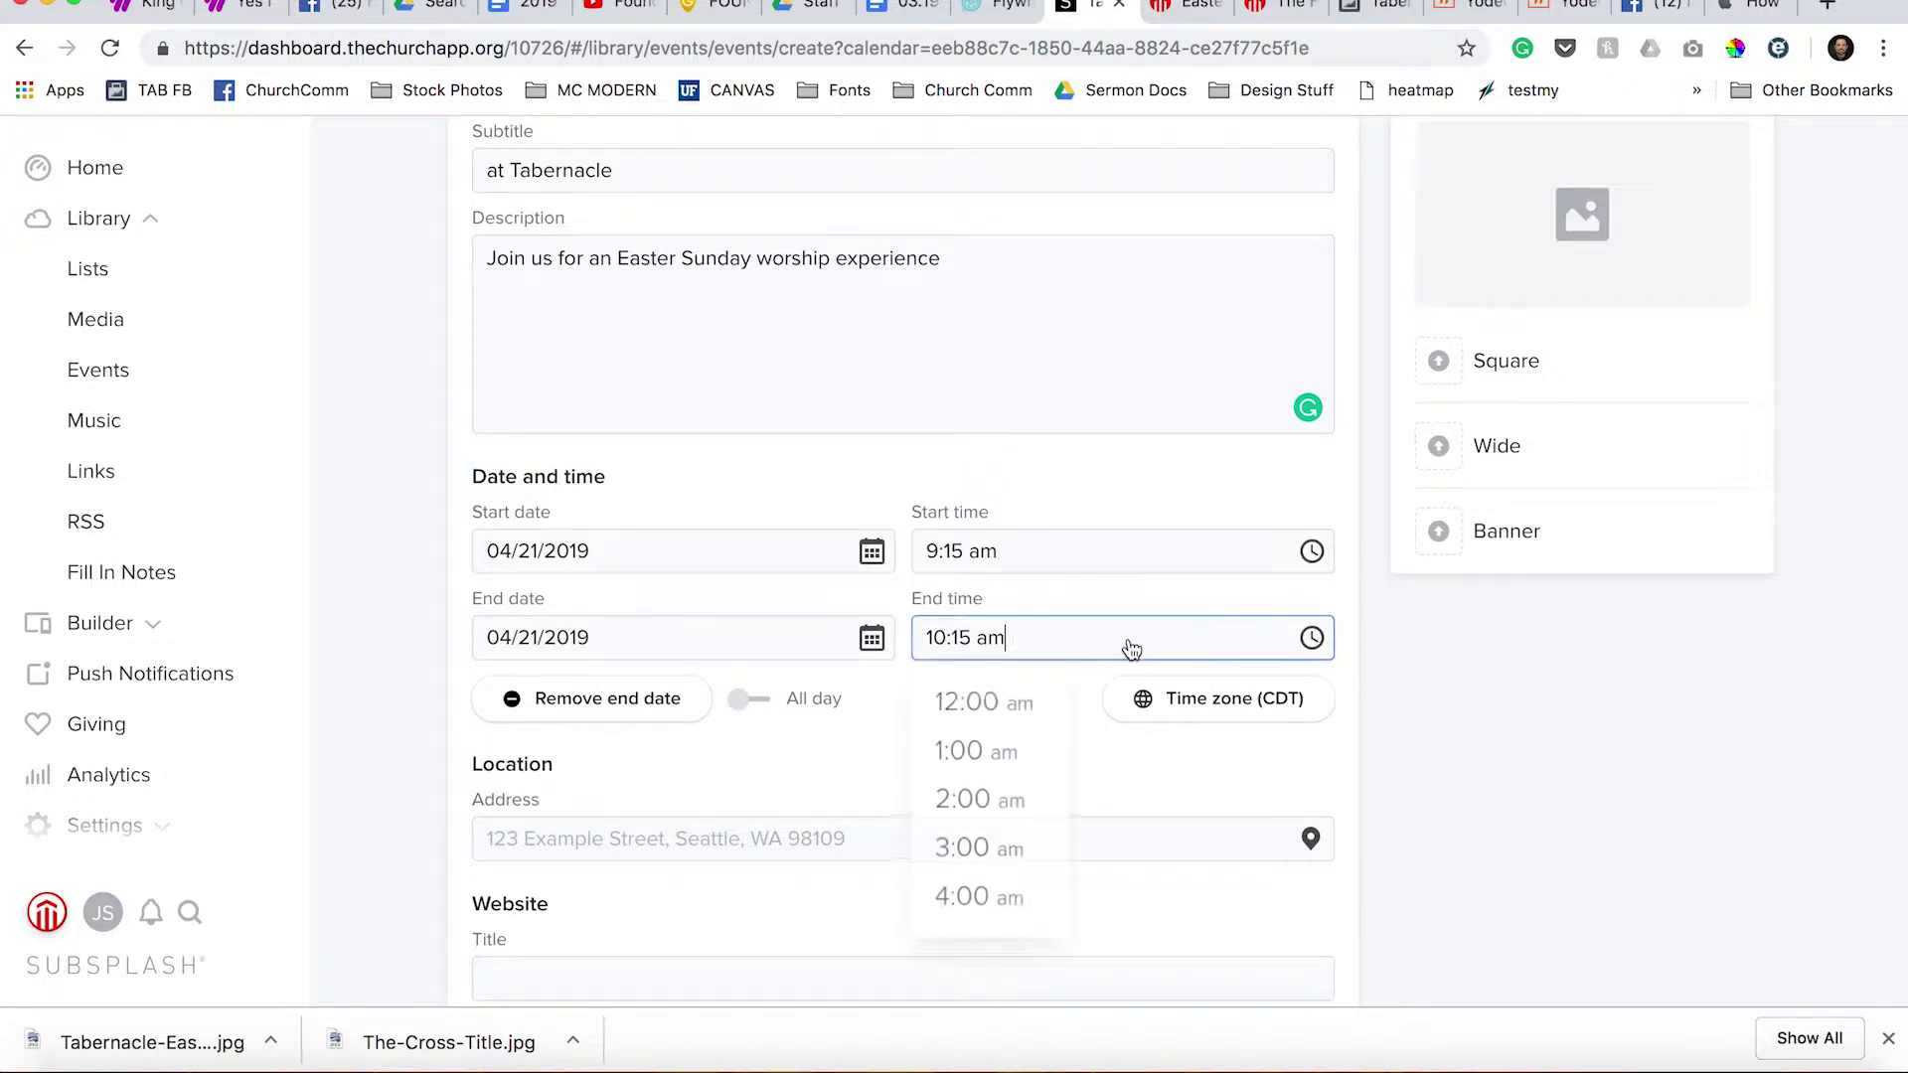
scroll(994, 871, down, 5)
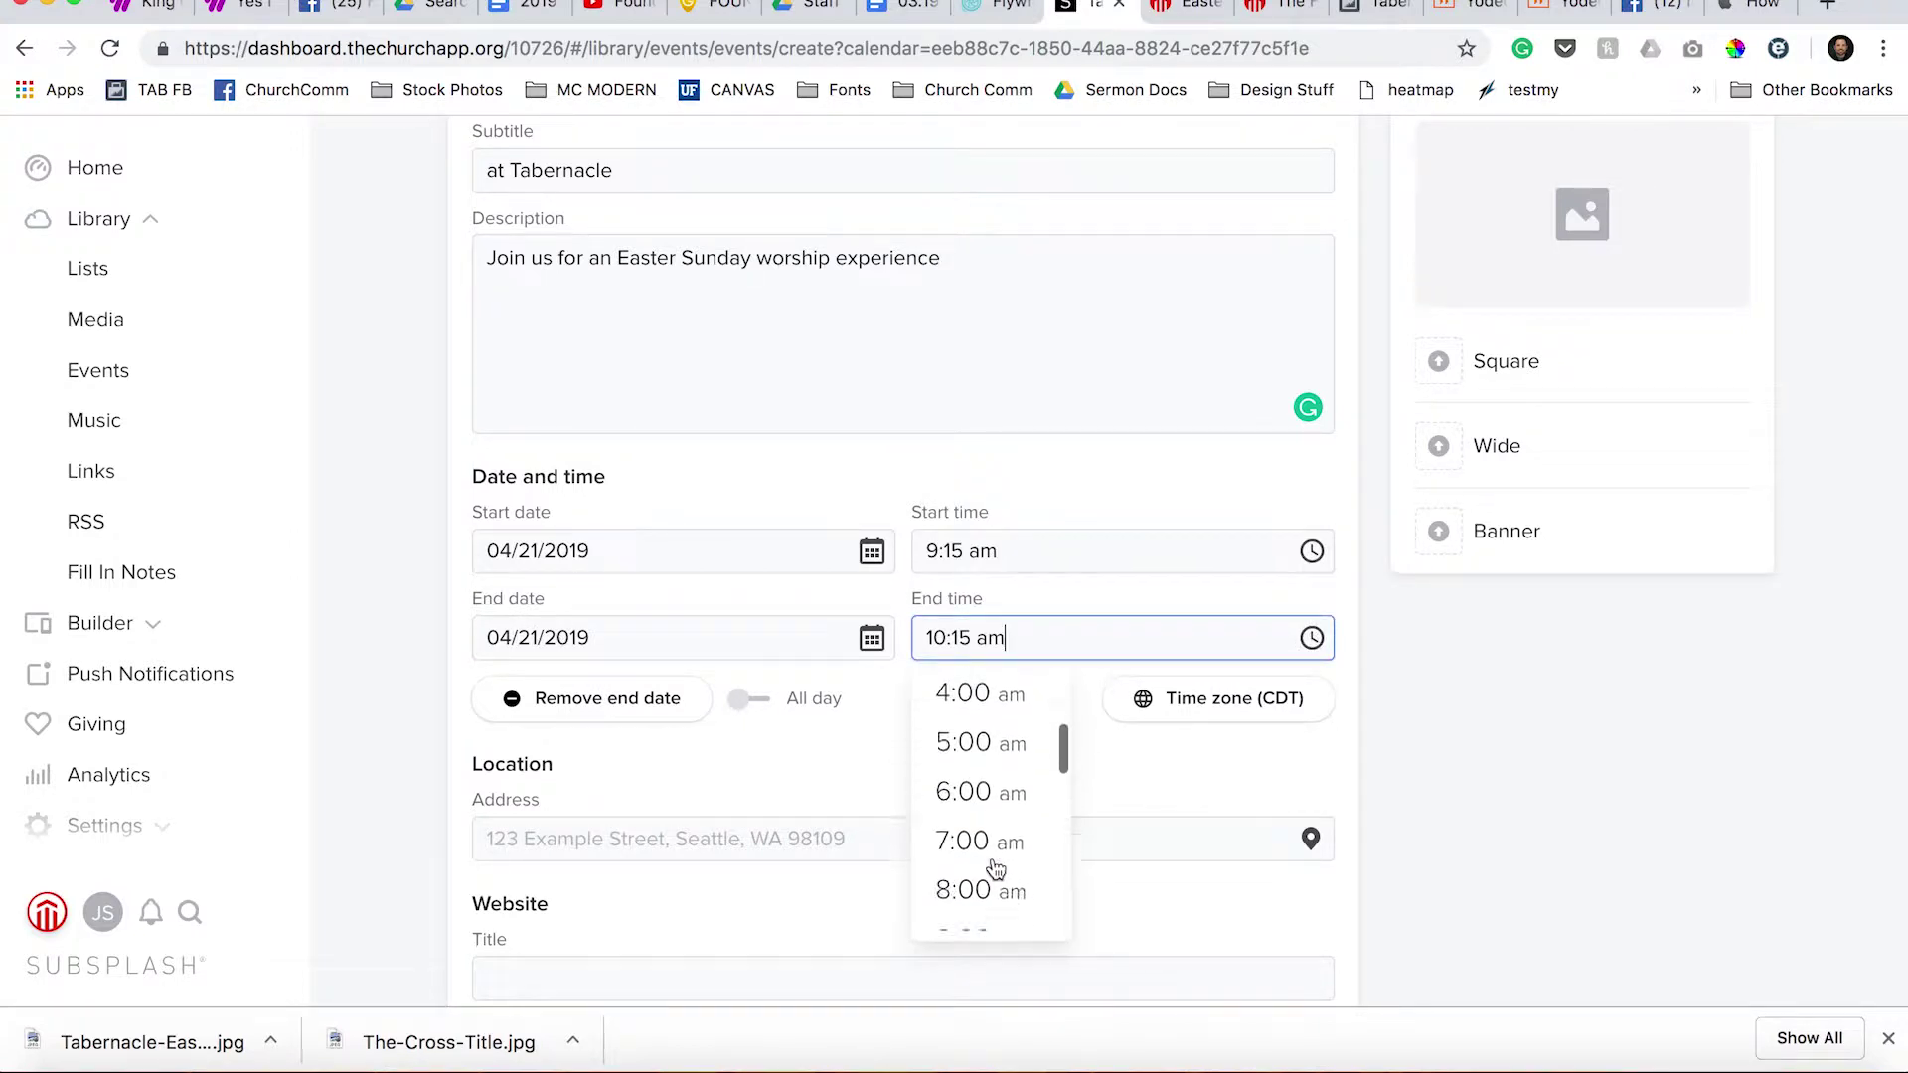
click(985, 898)
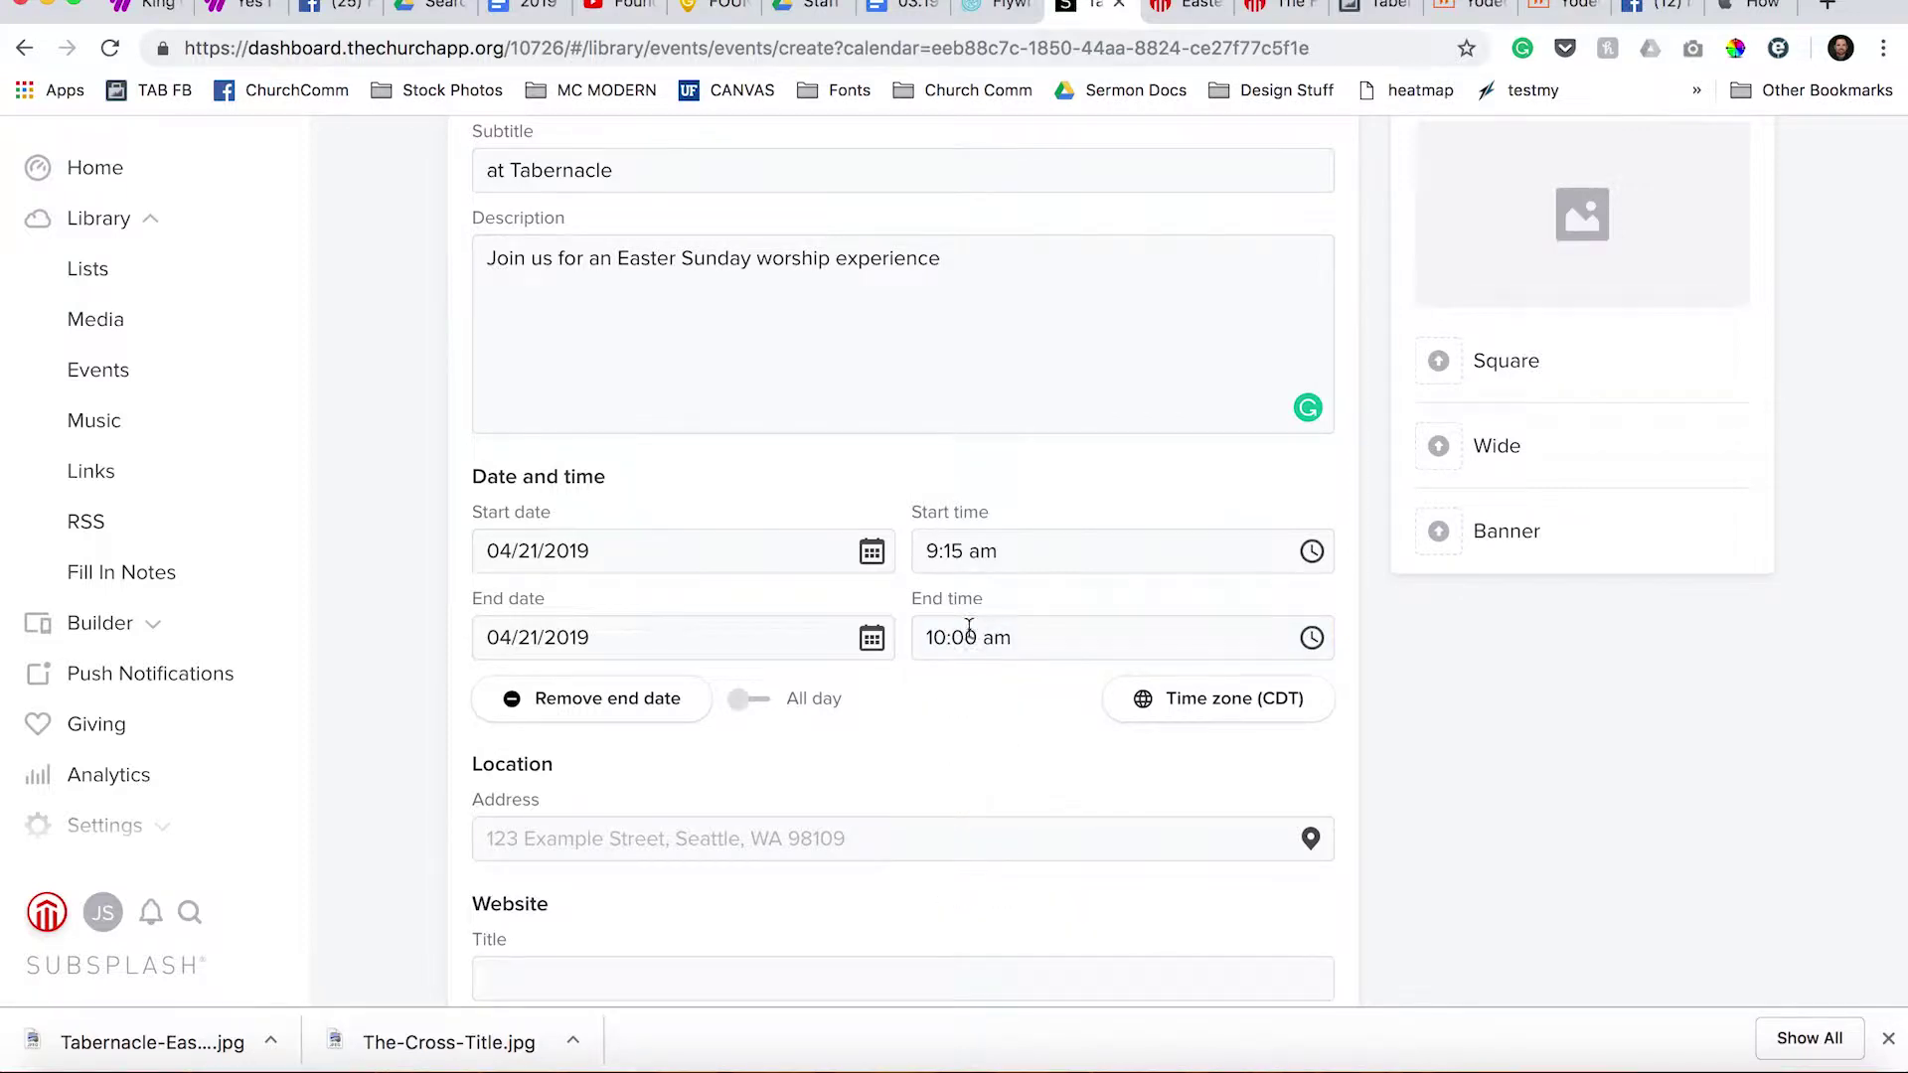
click(1018, 643)
click(961, 639)
key(BackSpace)
text(1)
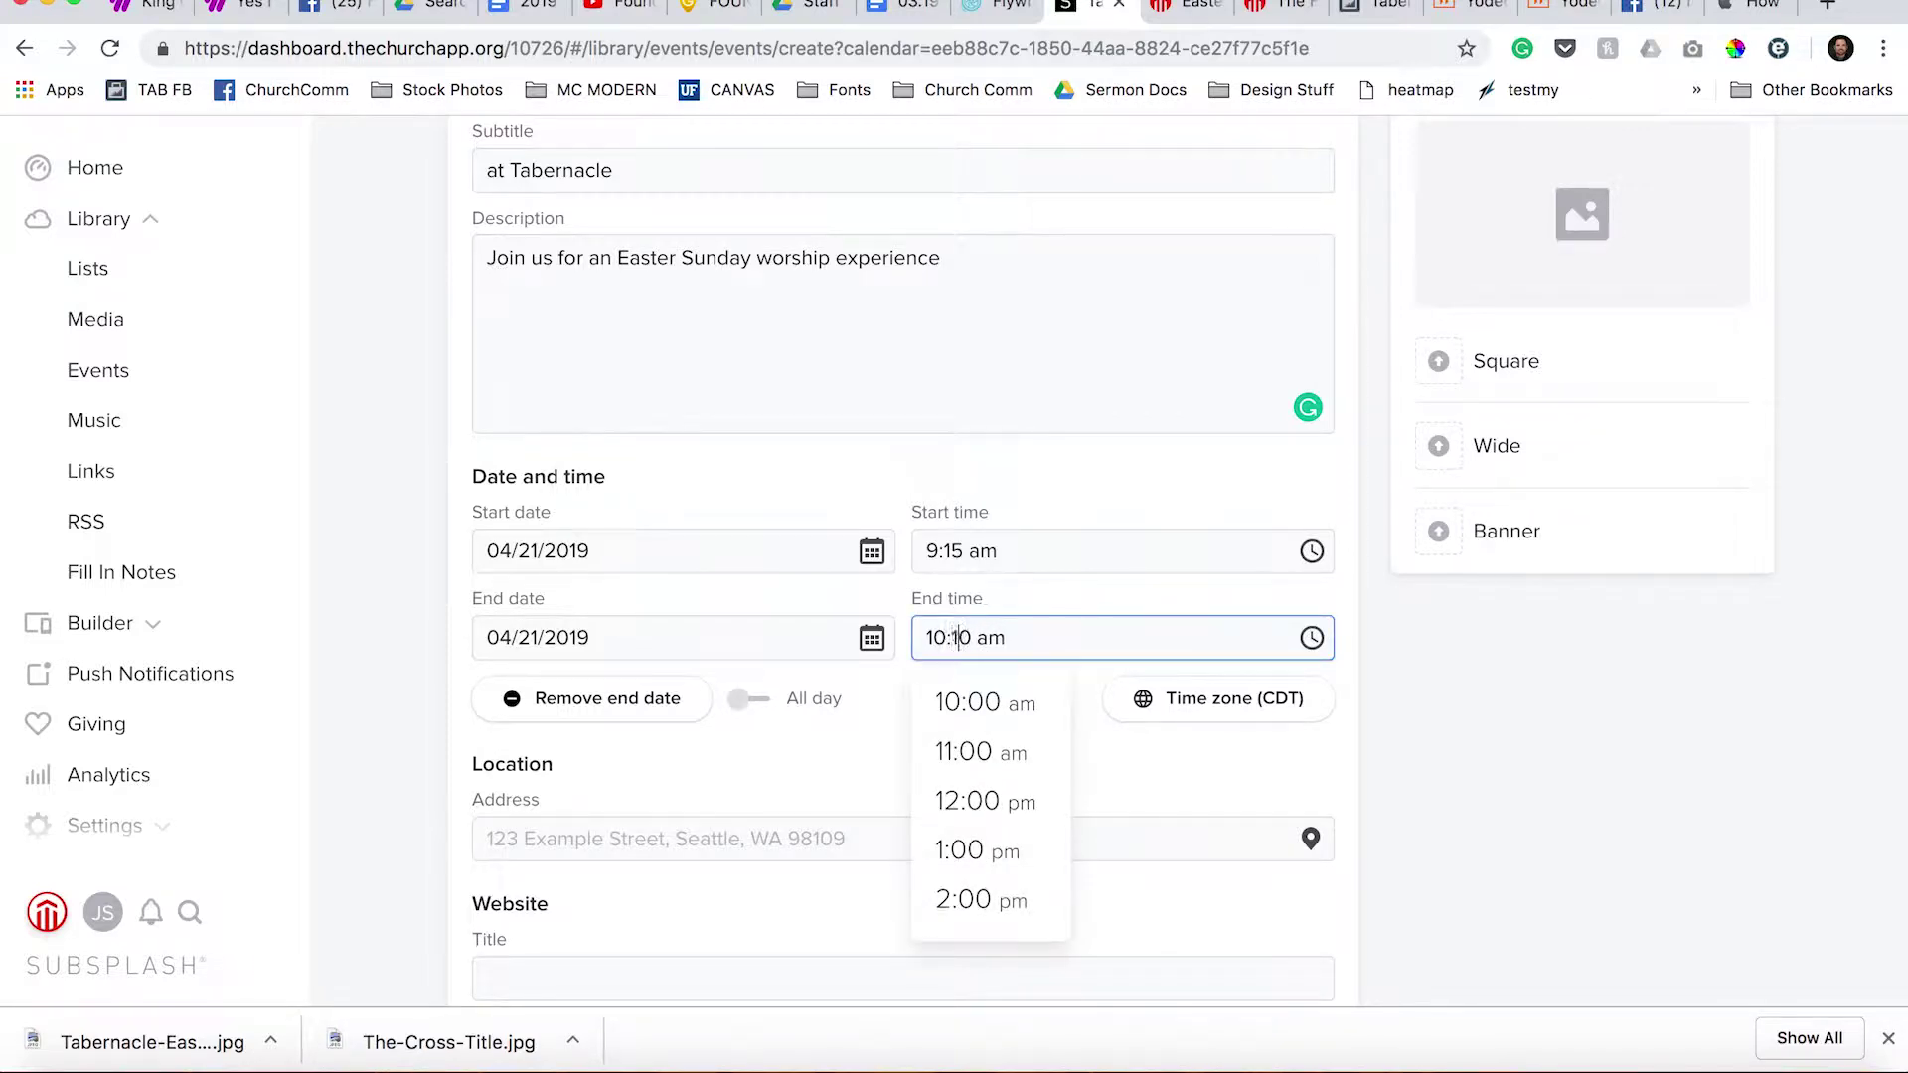
key(BackSpace)
text(5)
key(BackSpace)
key(BackSpace)
text(45)
click(1150, 773)
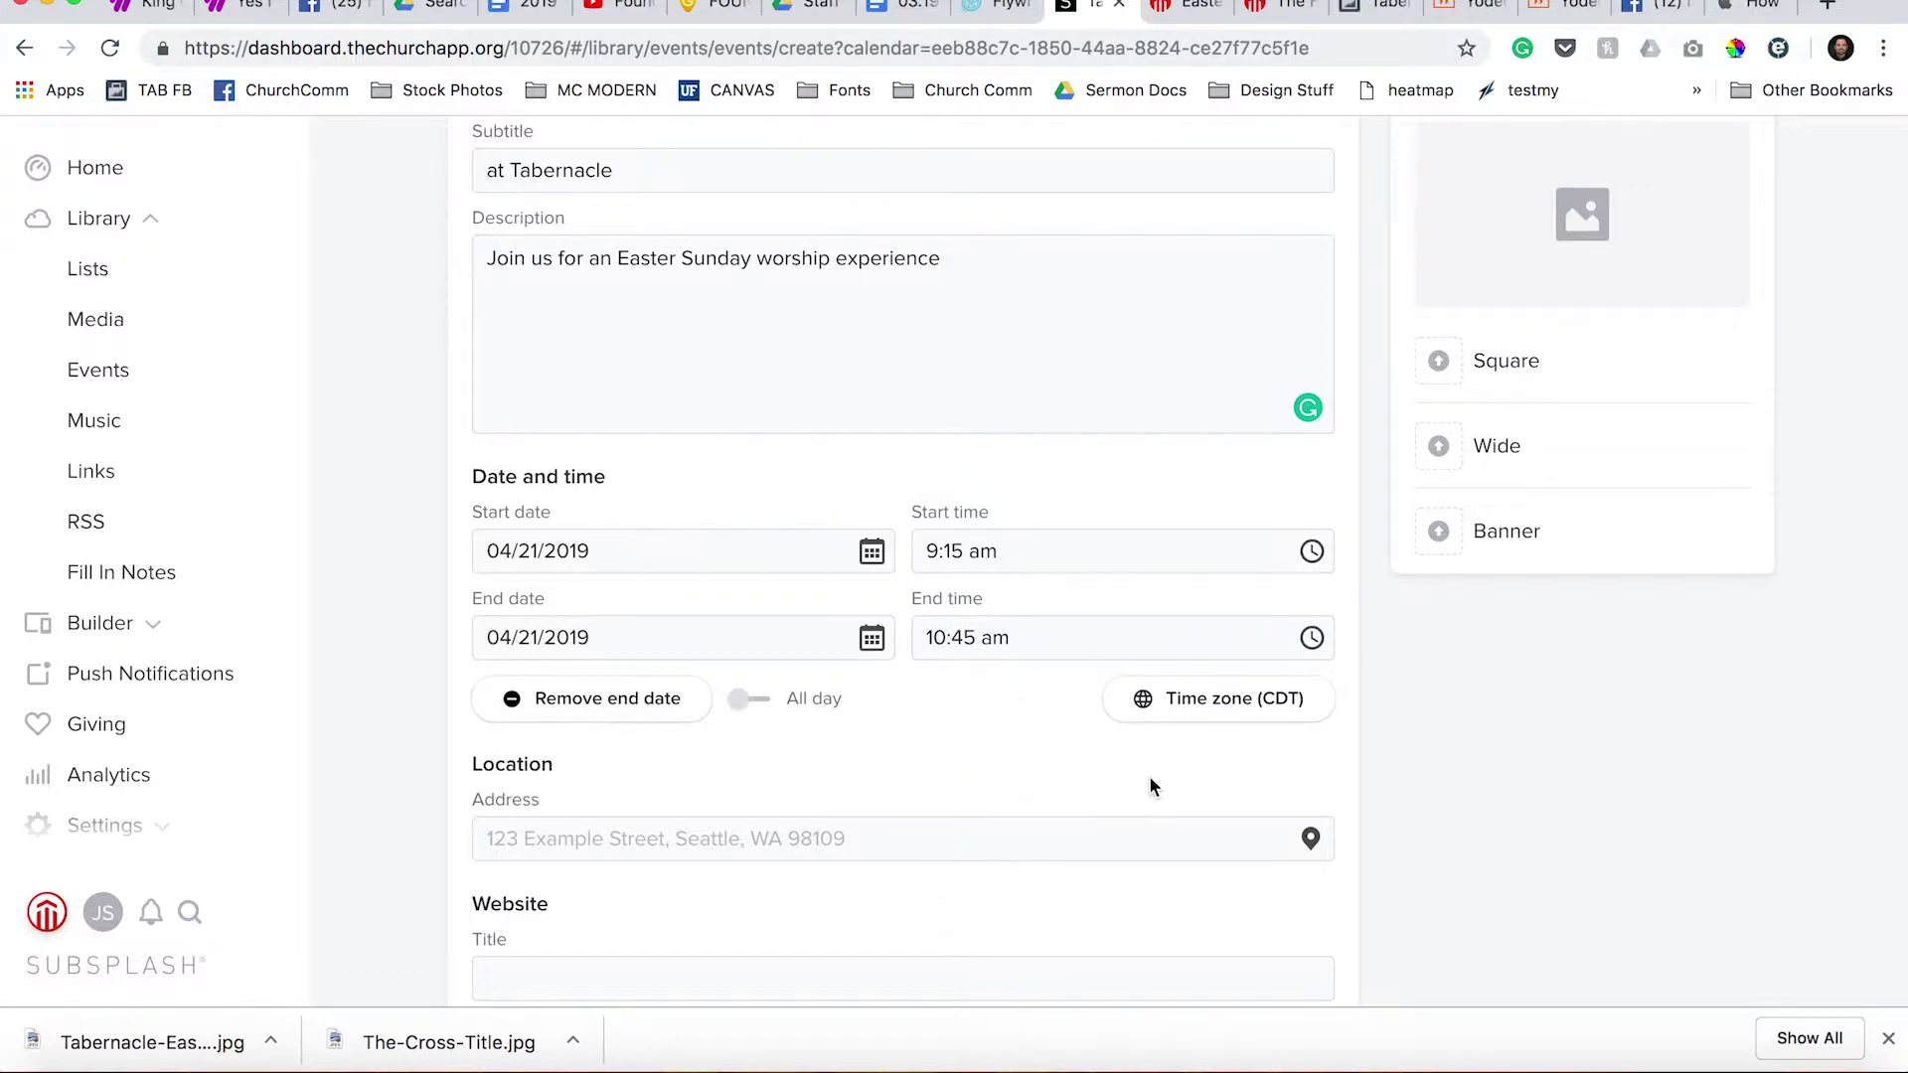
scroll(636, 680, down, 4)
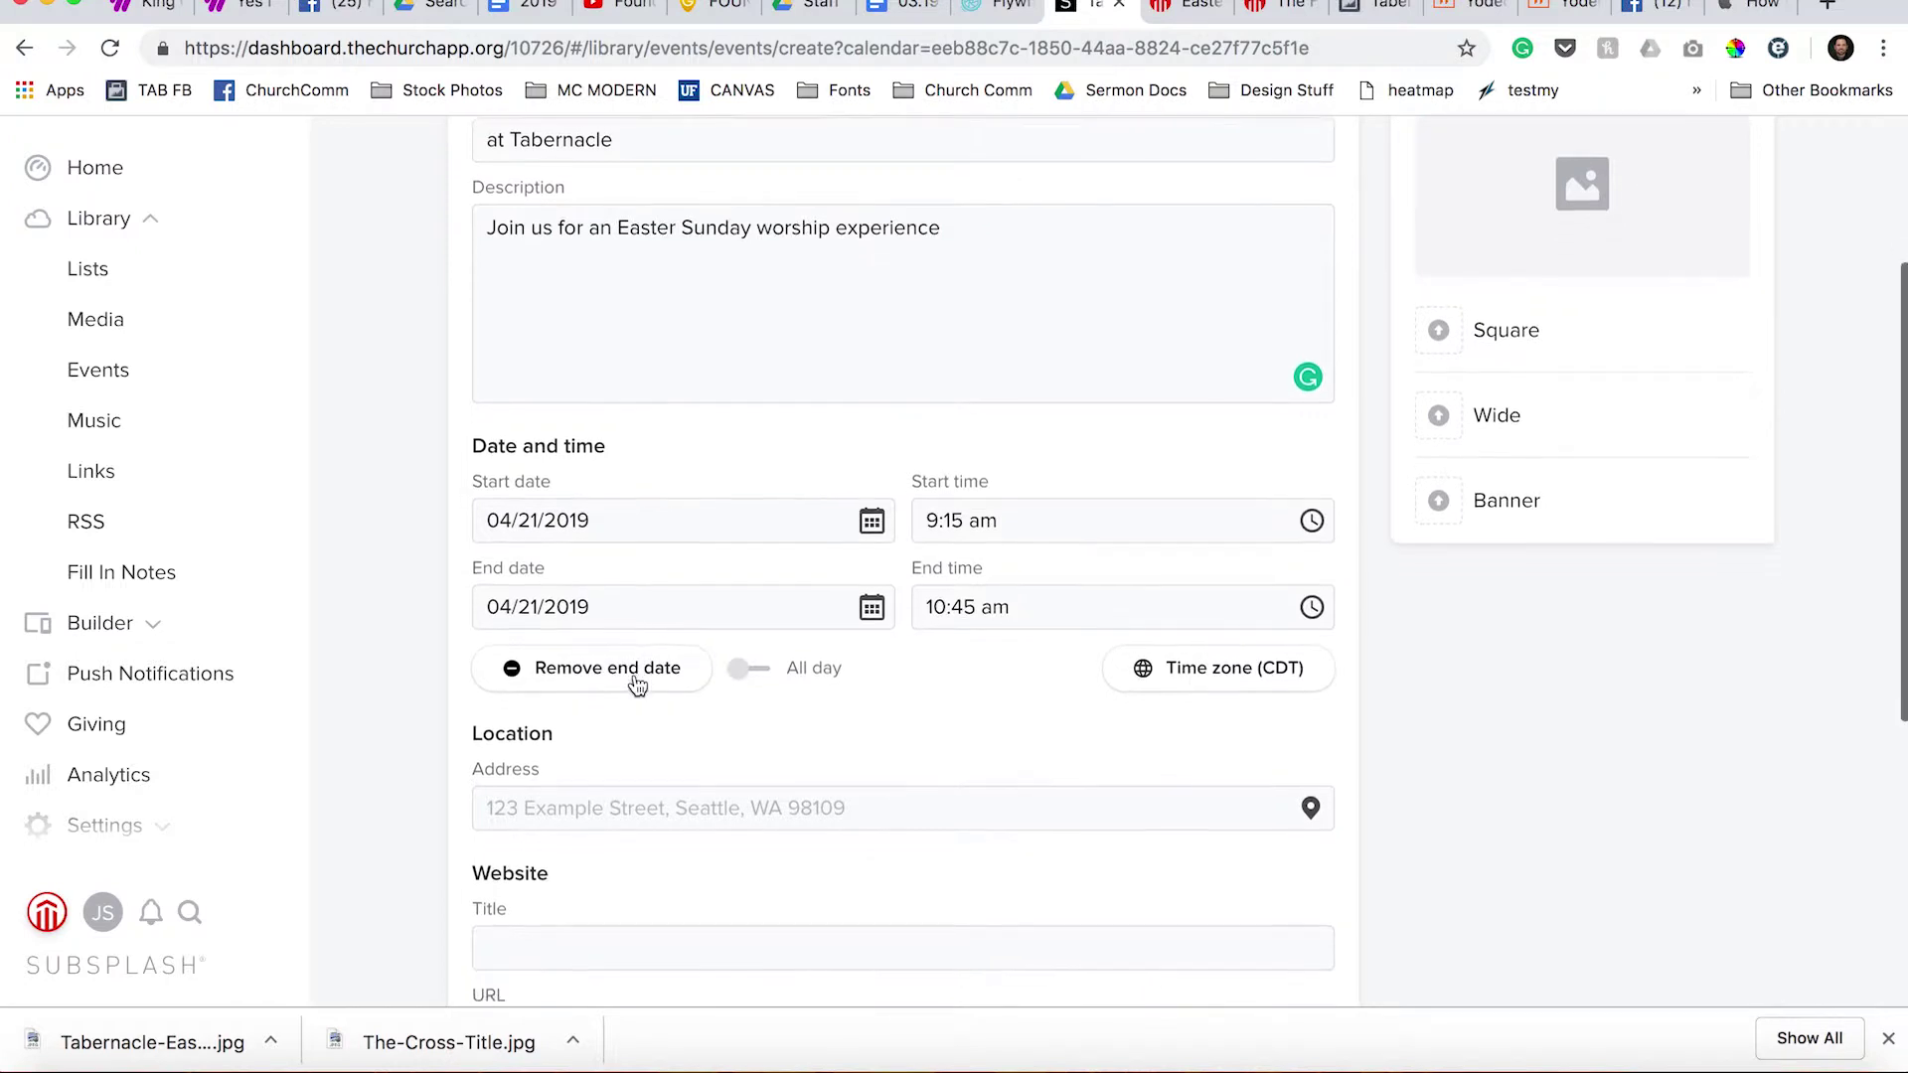
click(656, 657)
text(1)
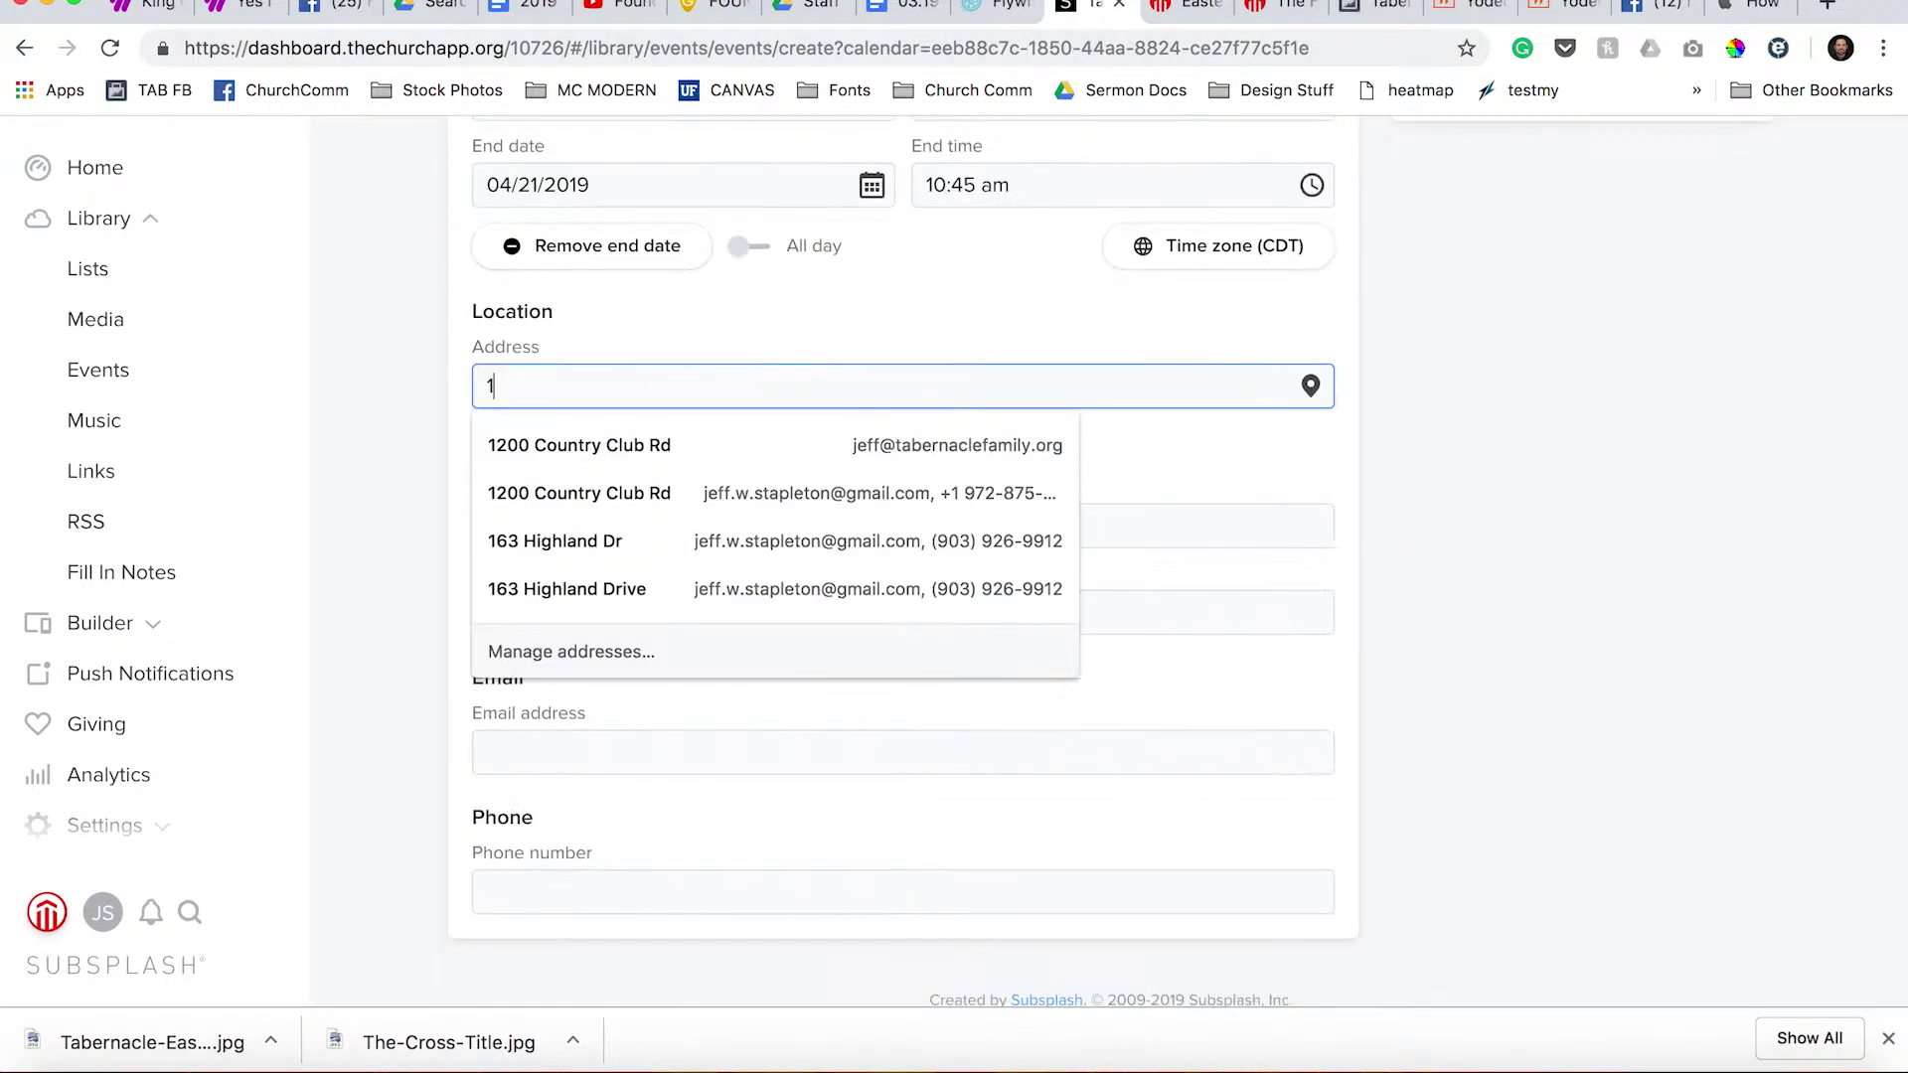
text(200 Country CLub)
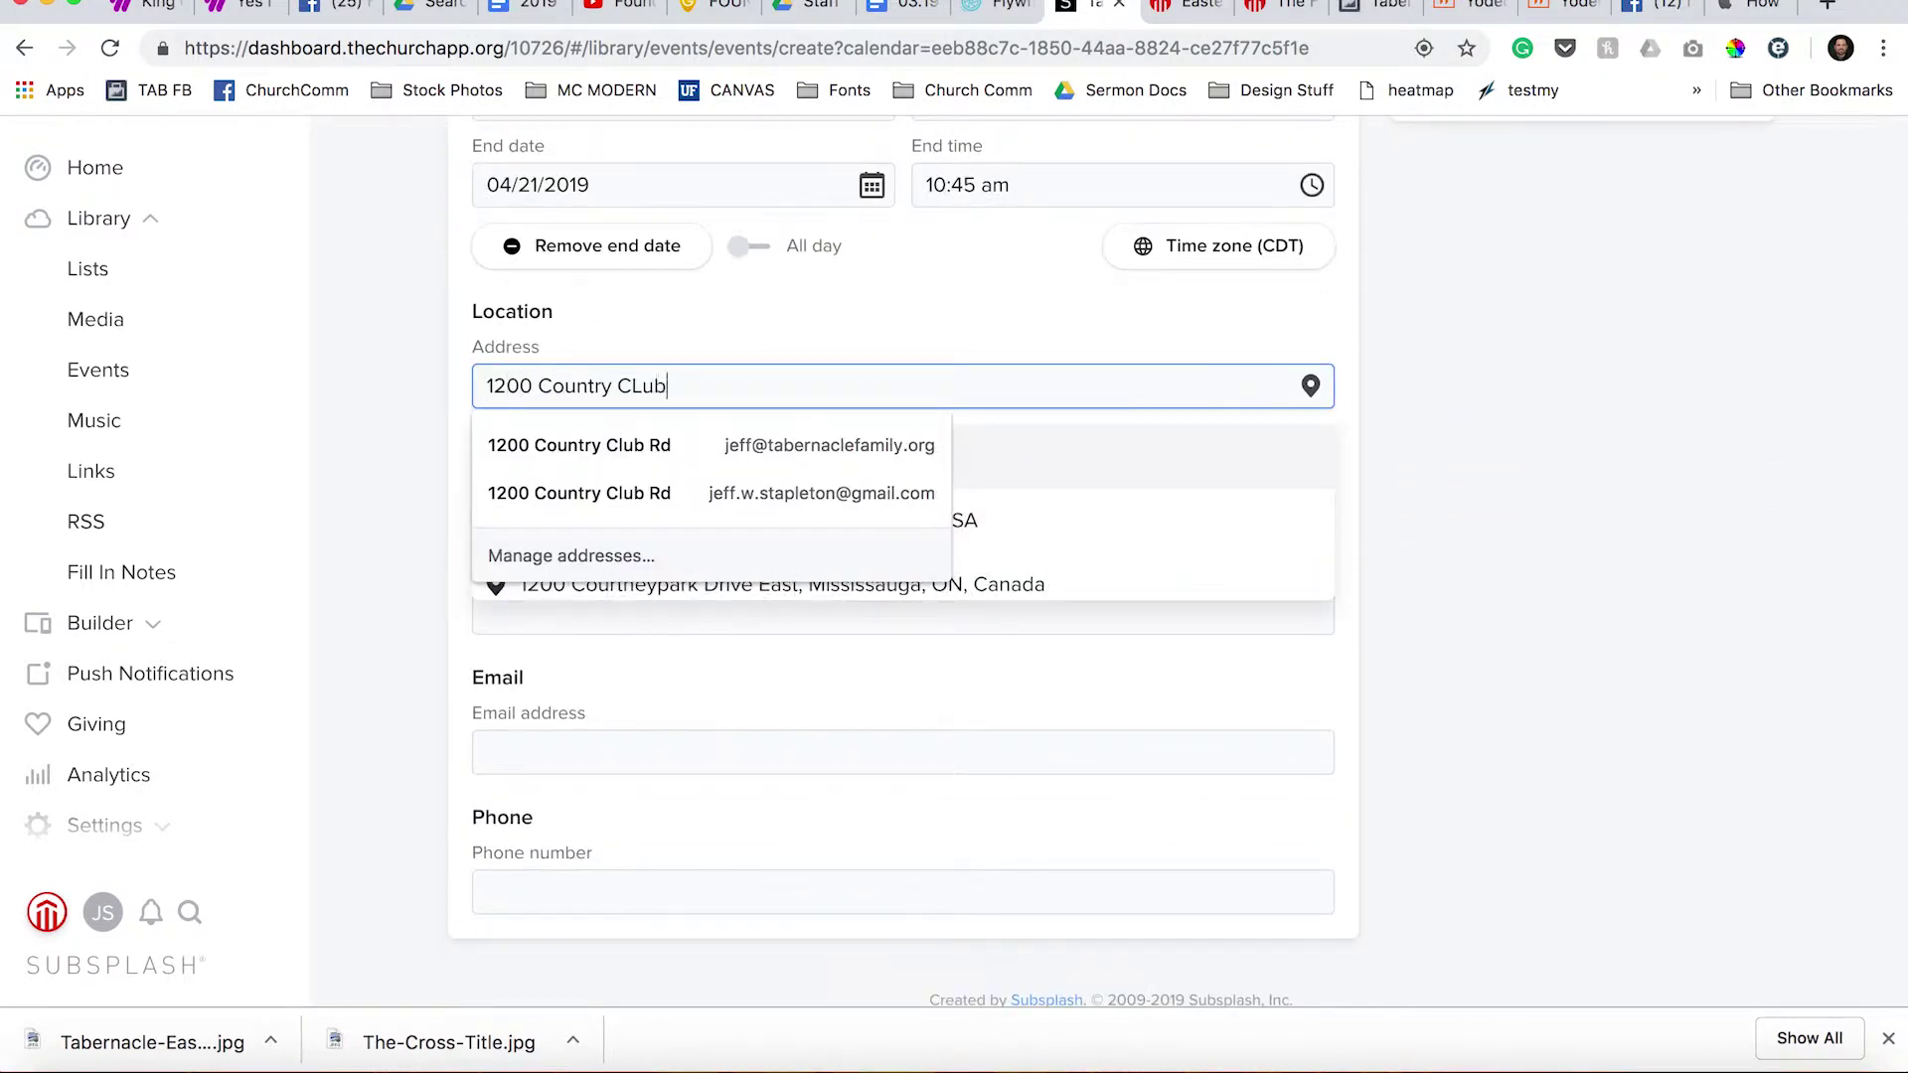
key(BackSpace)
key(BackSpace)
key(BackSpace)
text(,u)
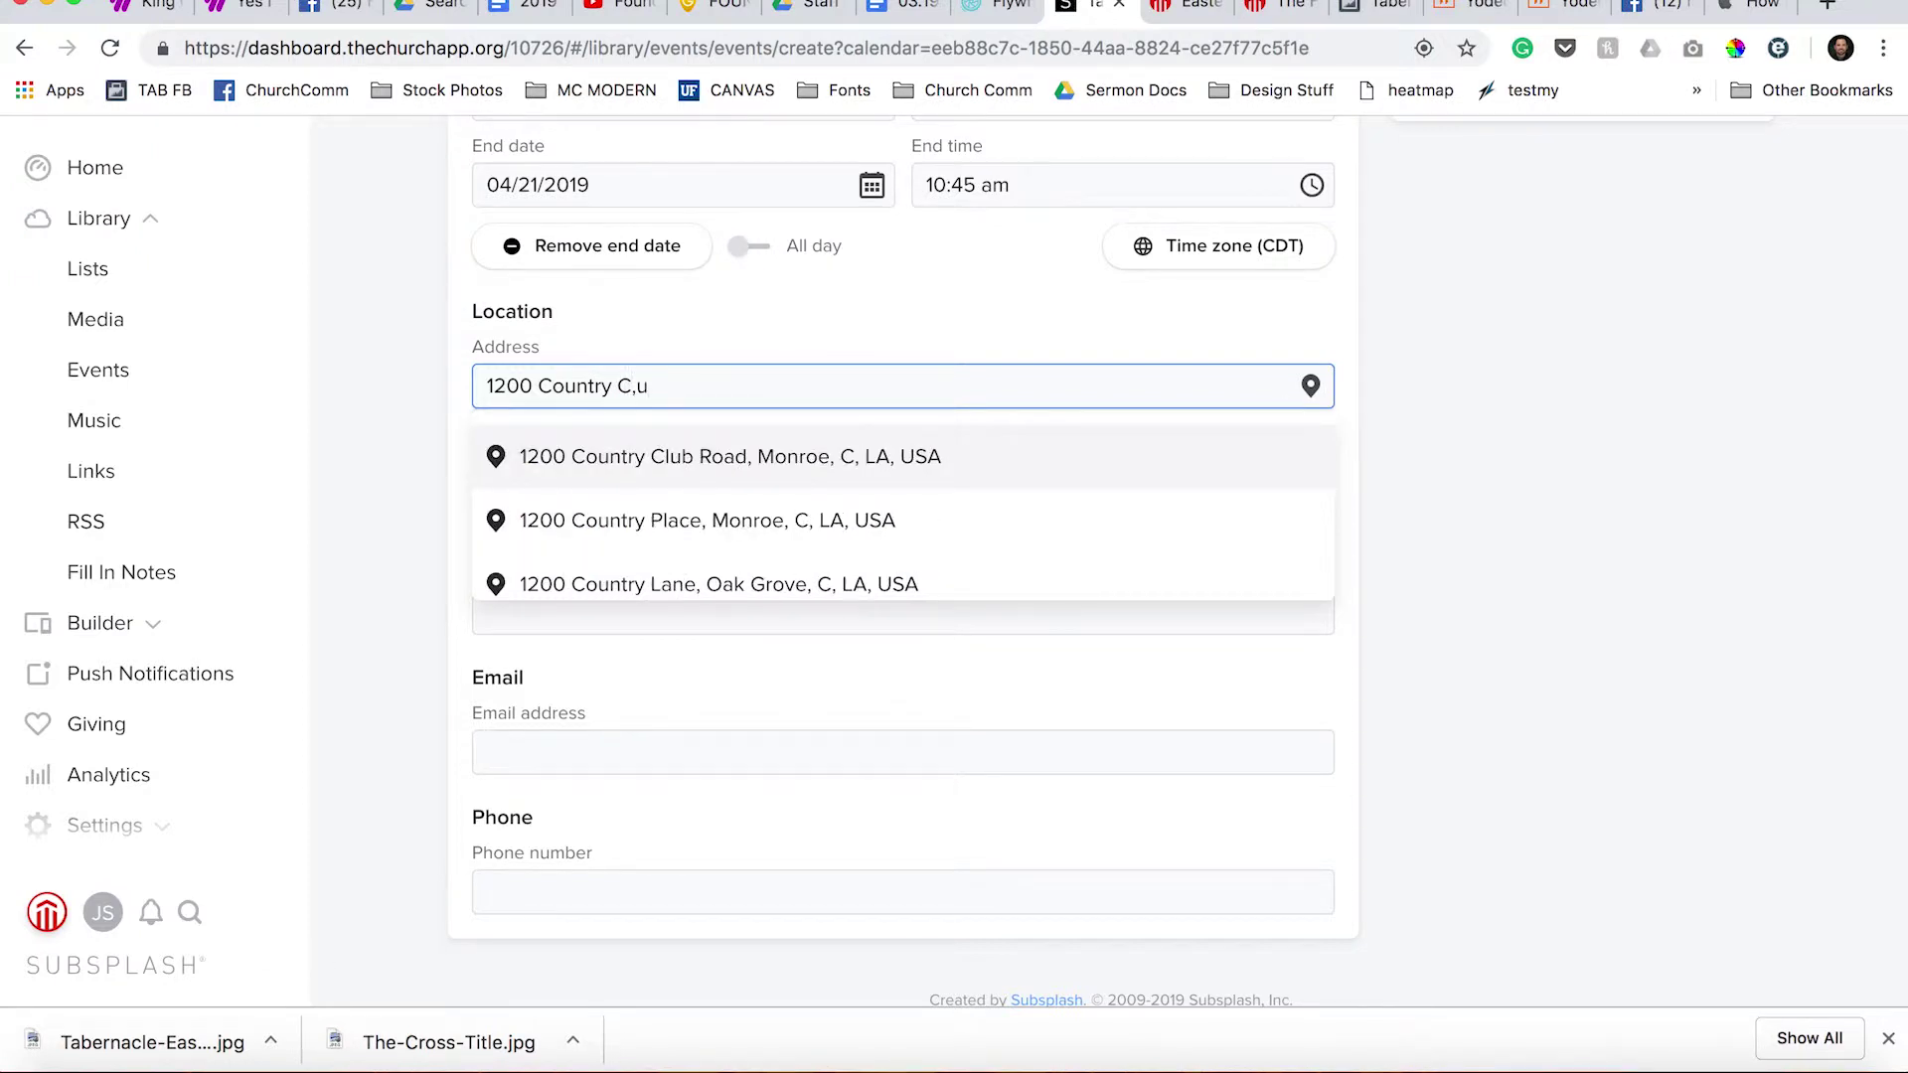
key(BackSpace)
text(lub Rd, Ennis)
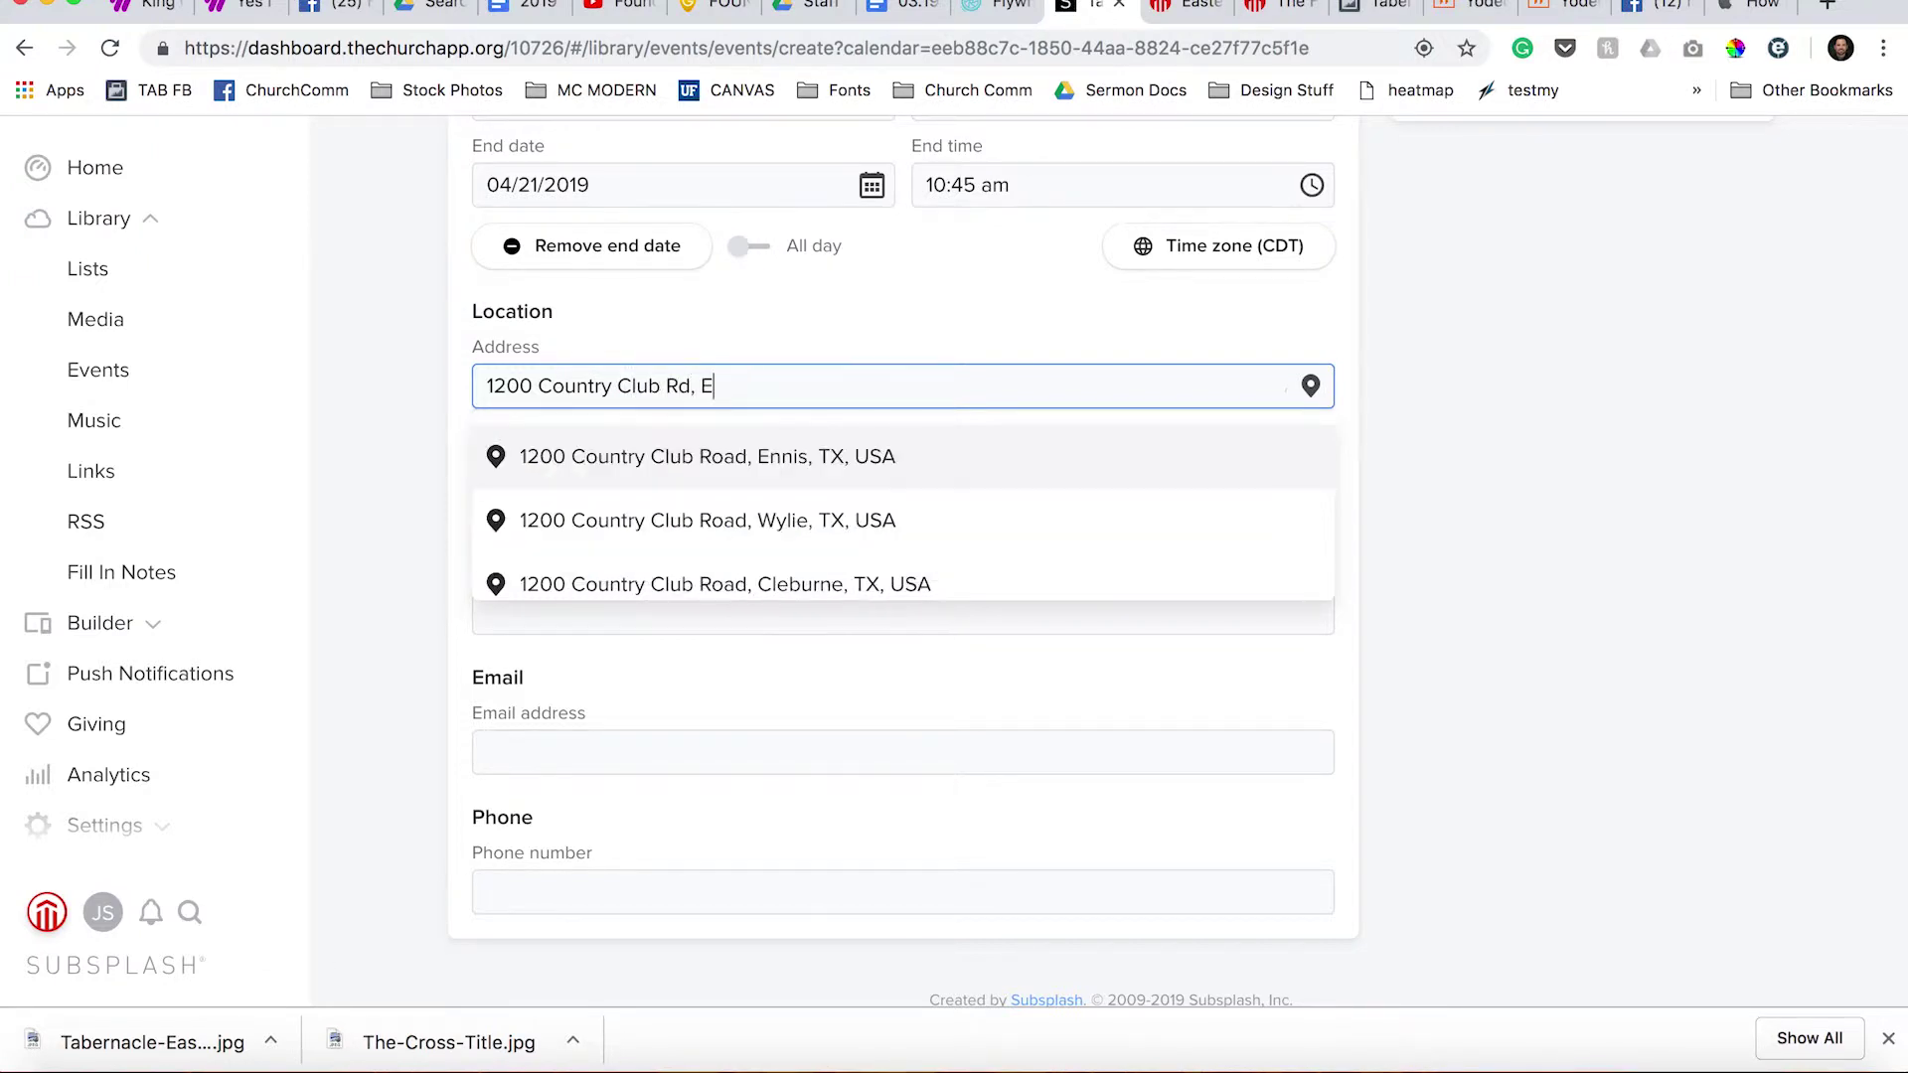
click(594, 468)
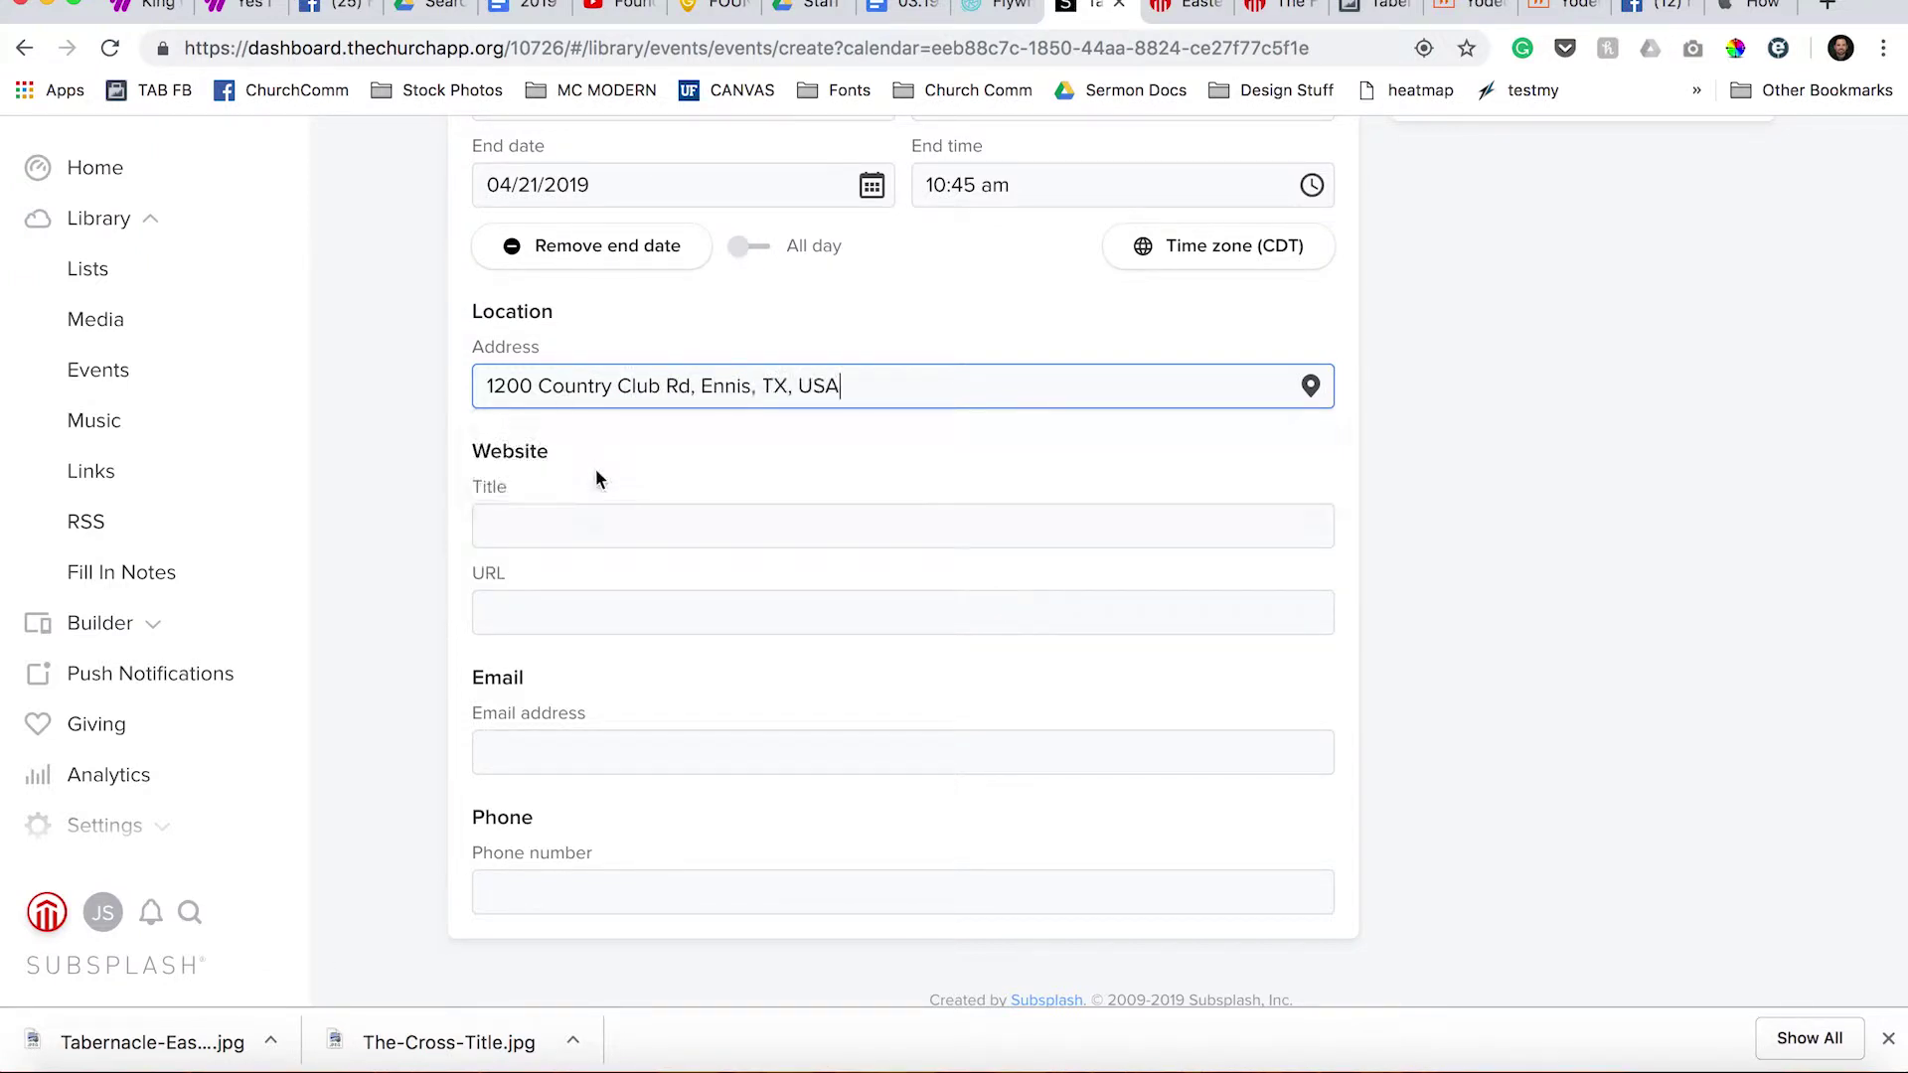
click(609, 752)
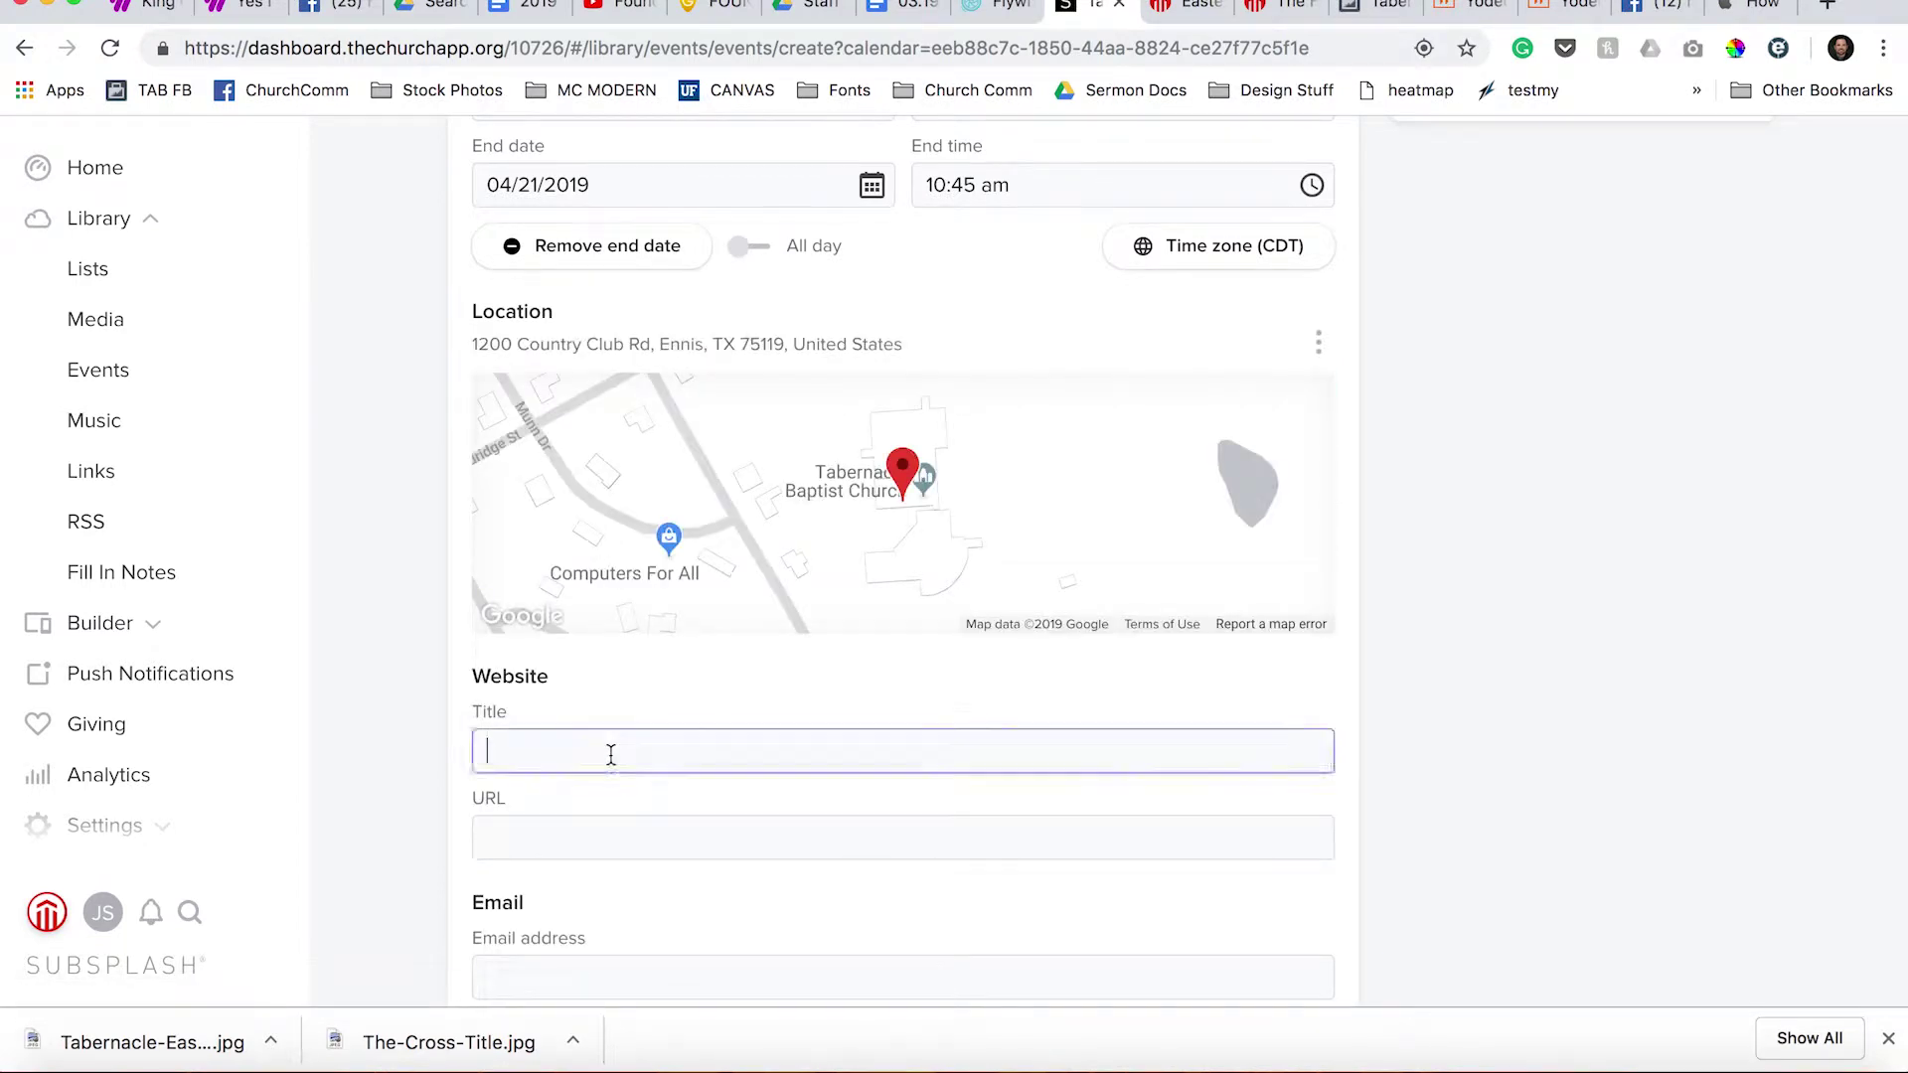
text(Easter at tabernacle)
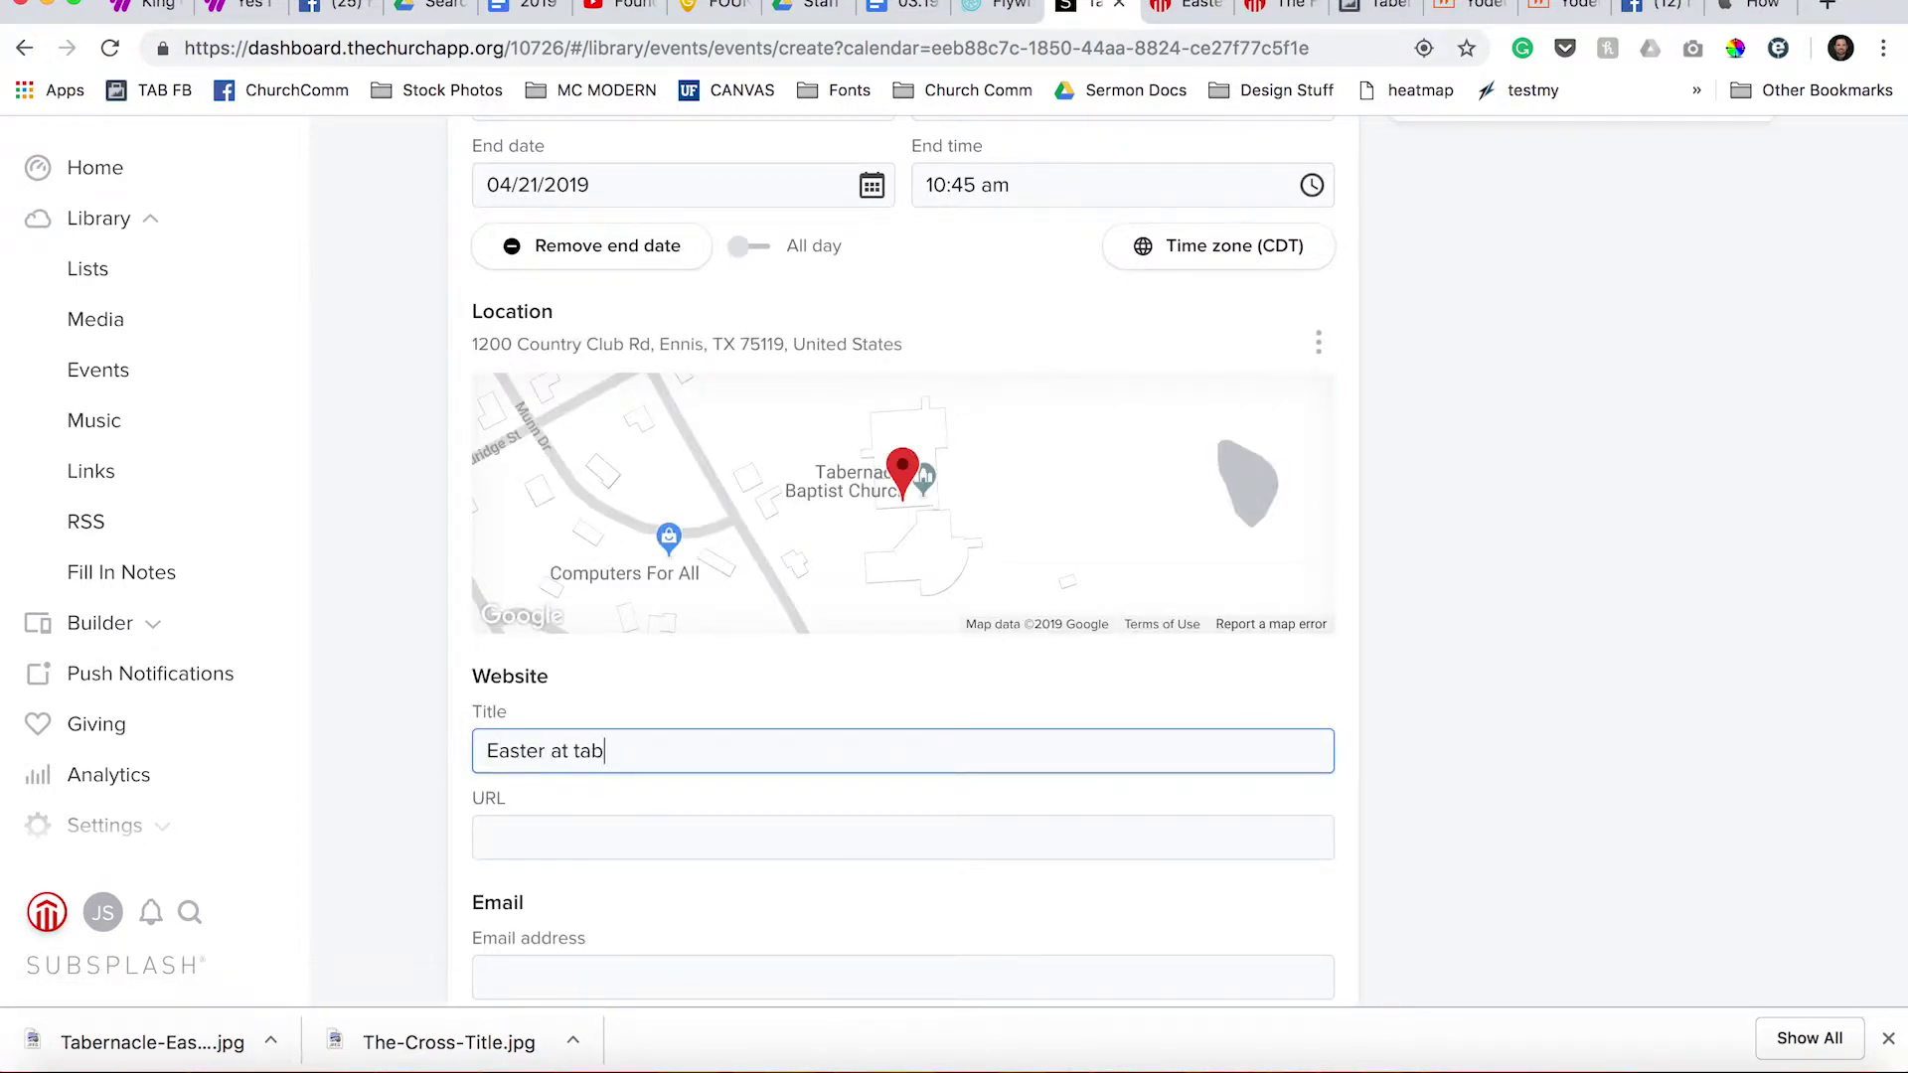
click(606, 839)
text(h)
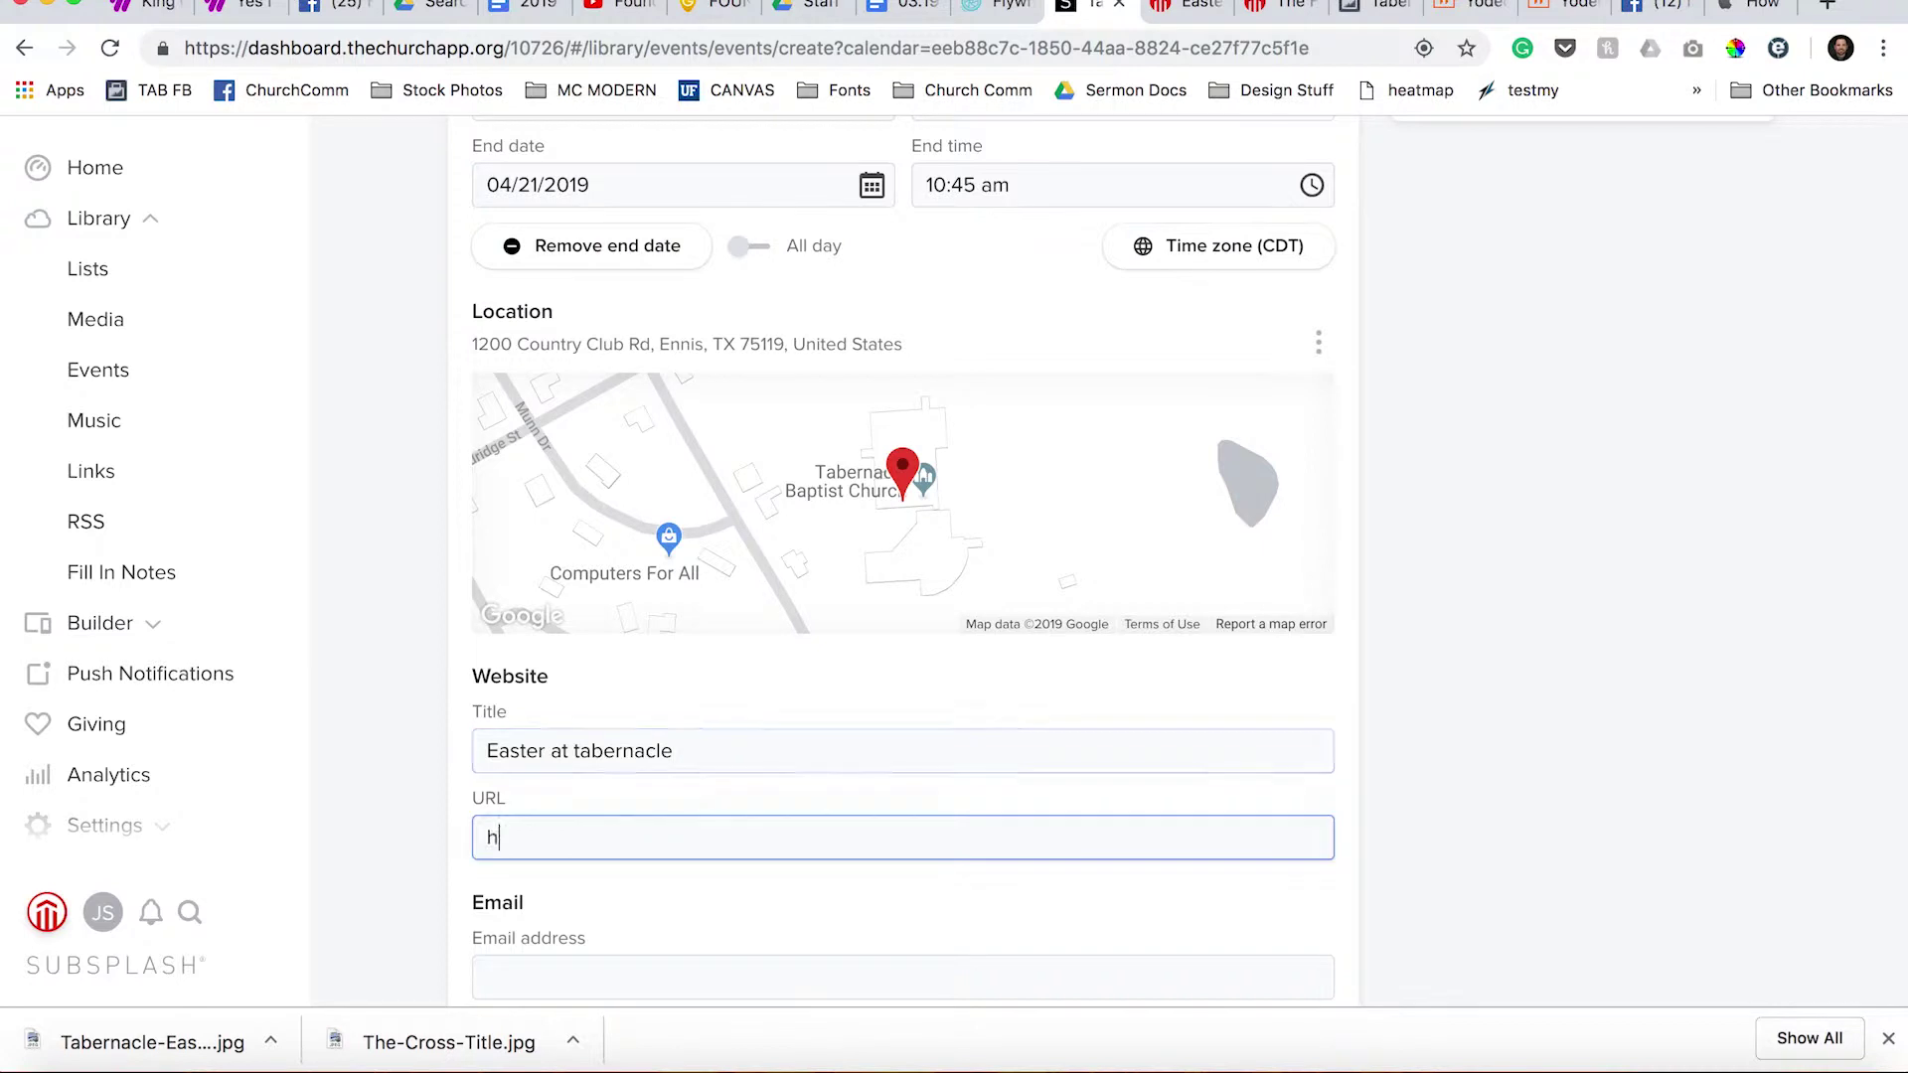
text(ttps://)
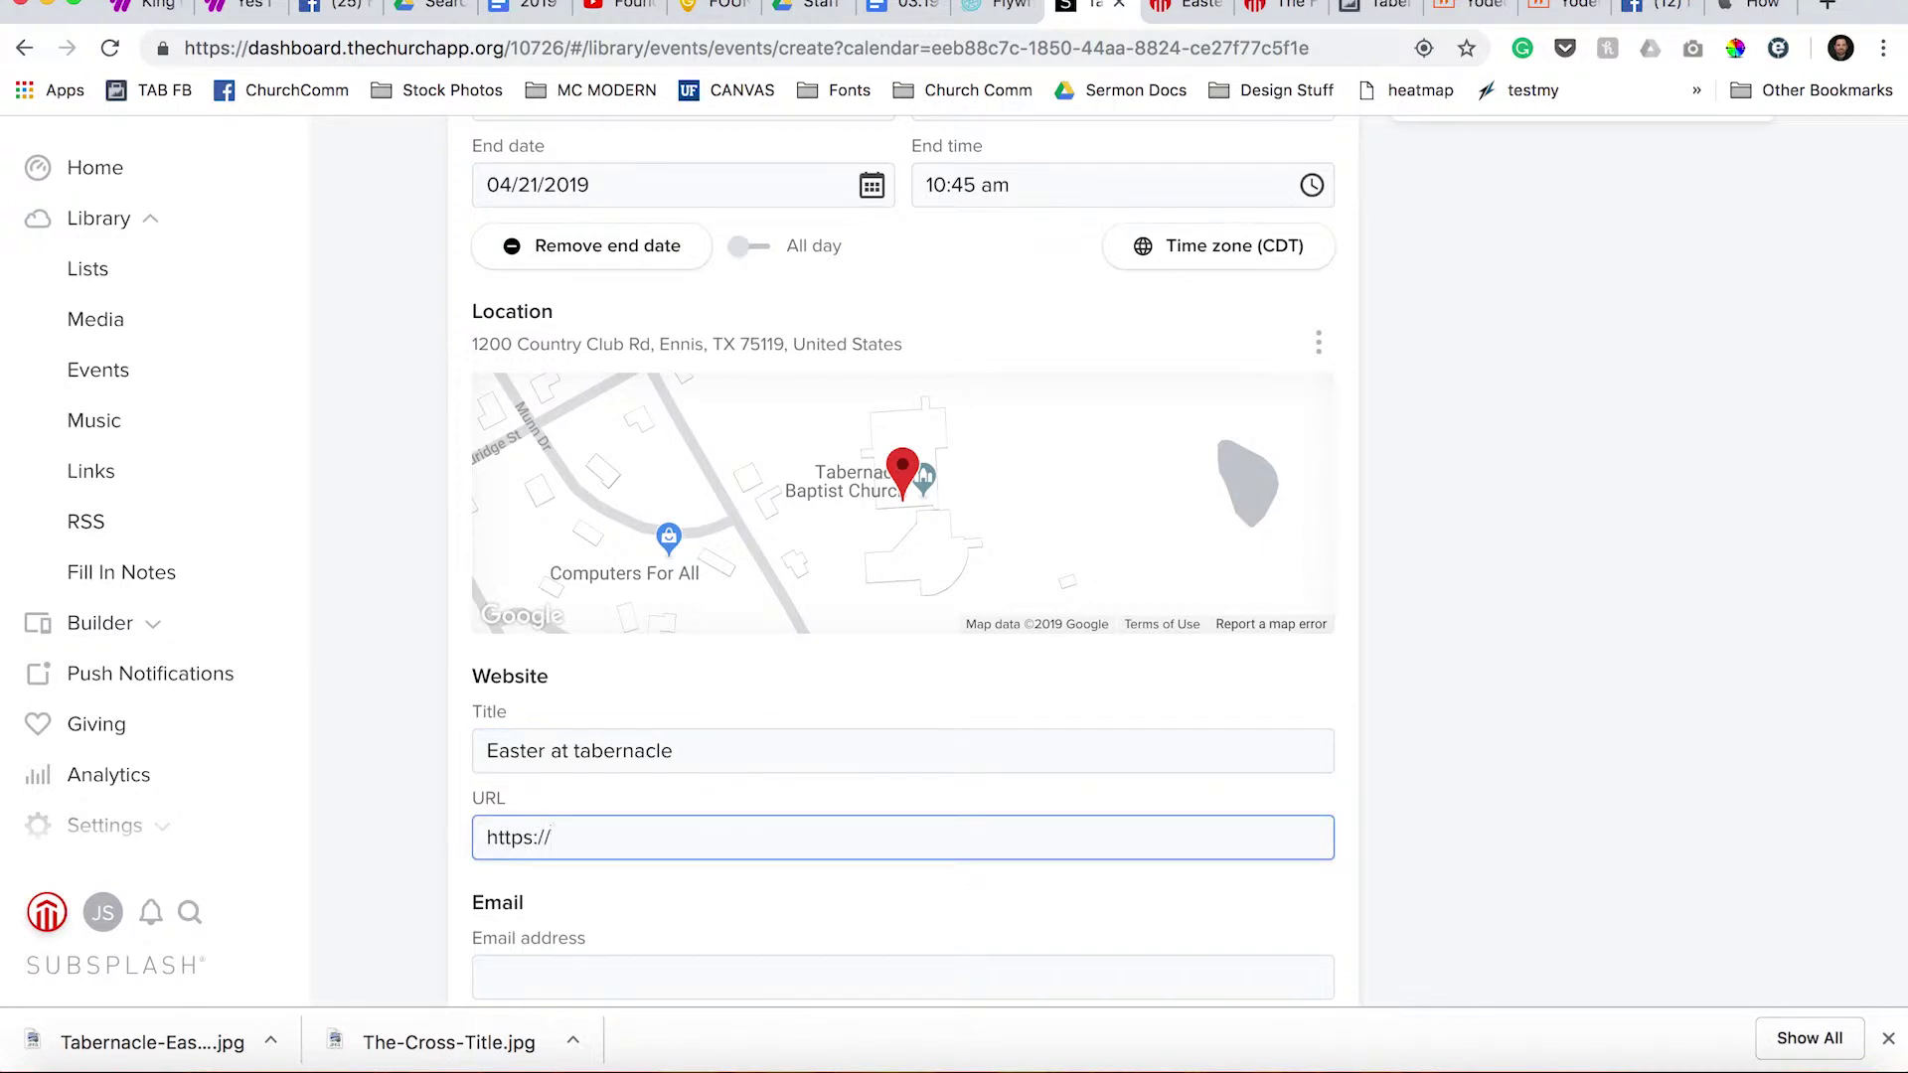
text(tabernaclefamily.org/easter)
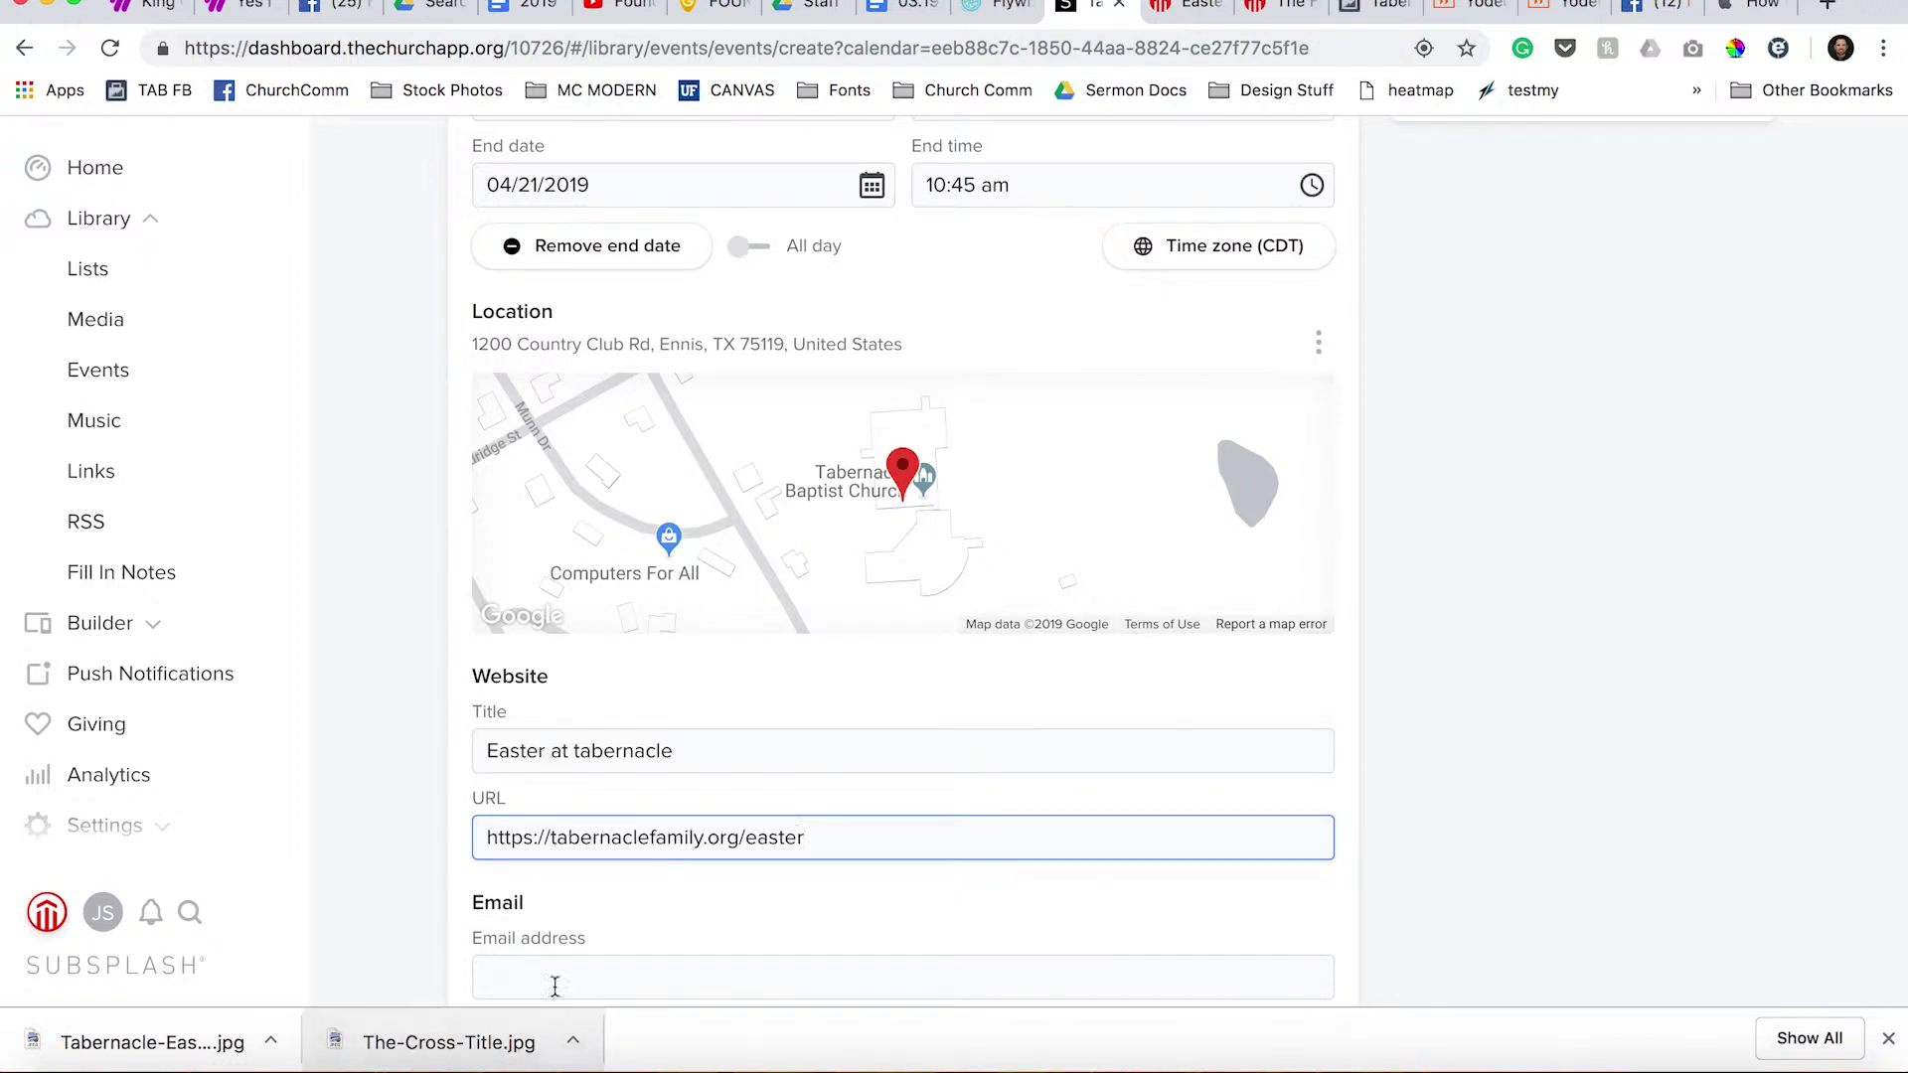
Enter the church's contact e-mail address.
click(554, 980)
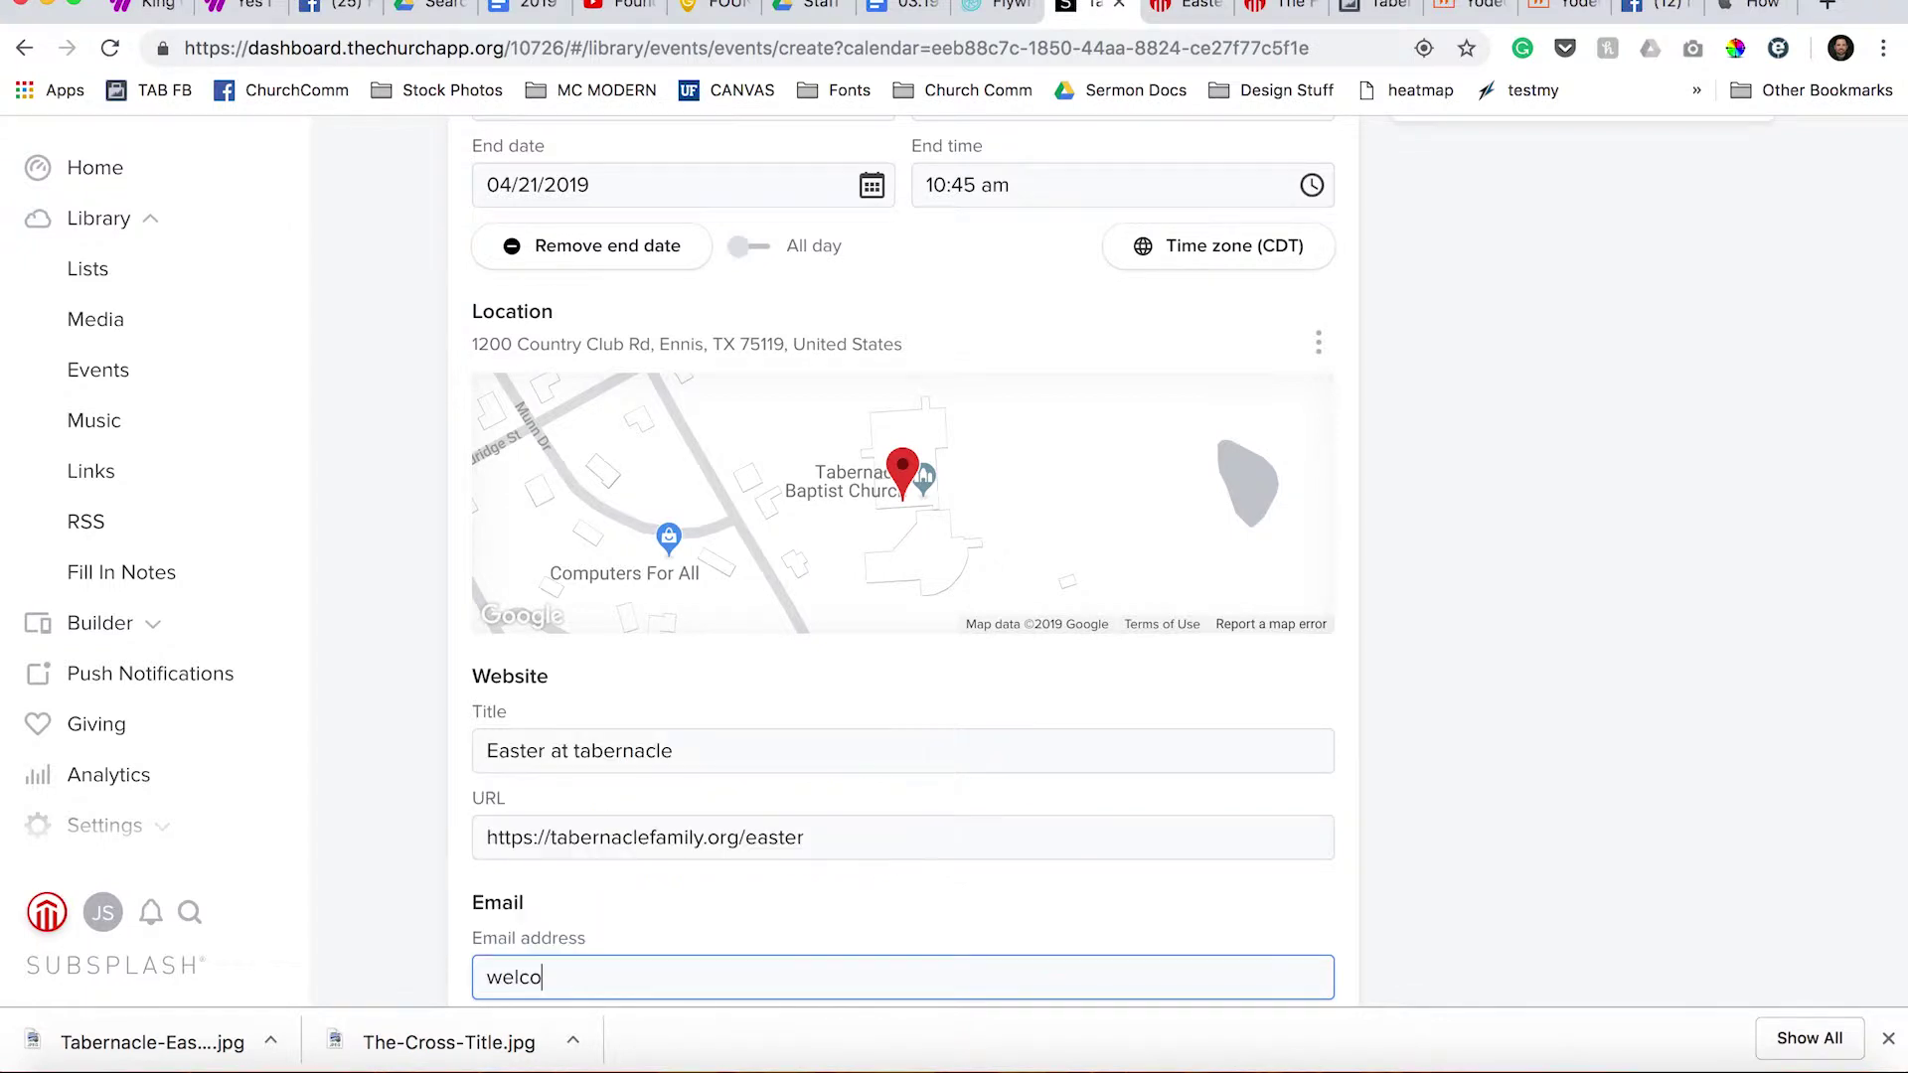
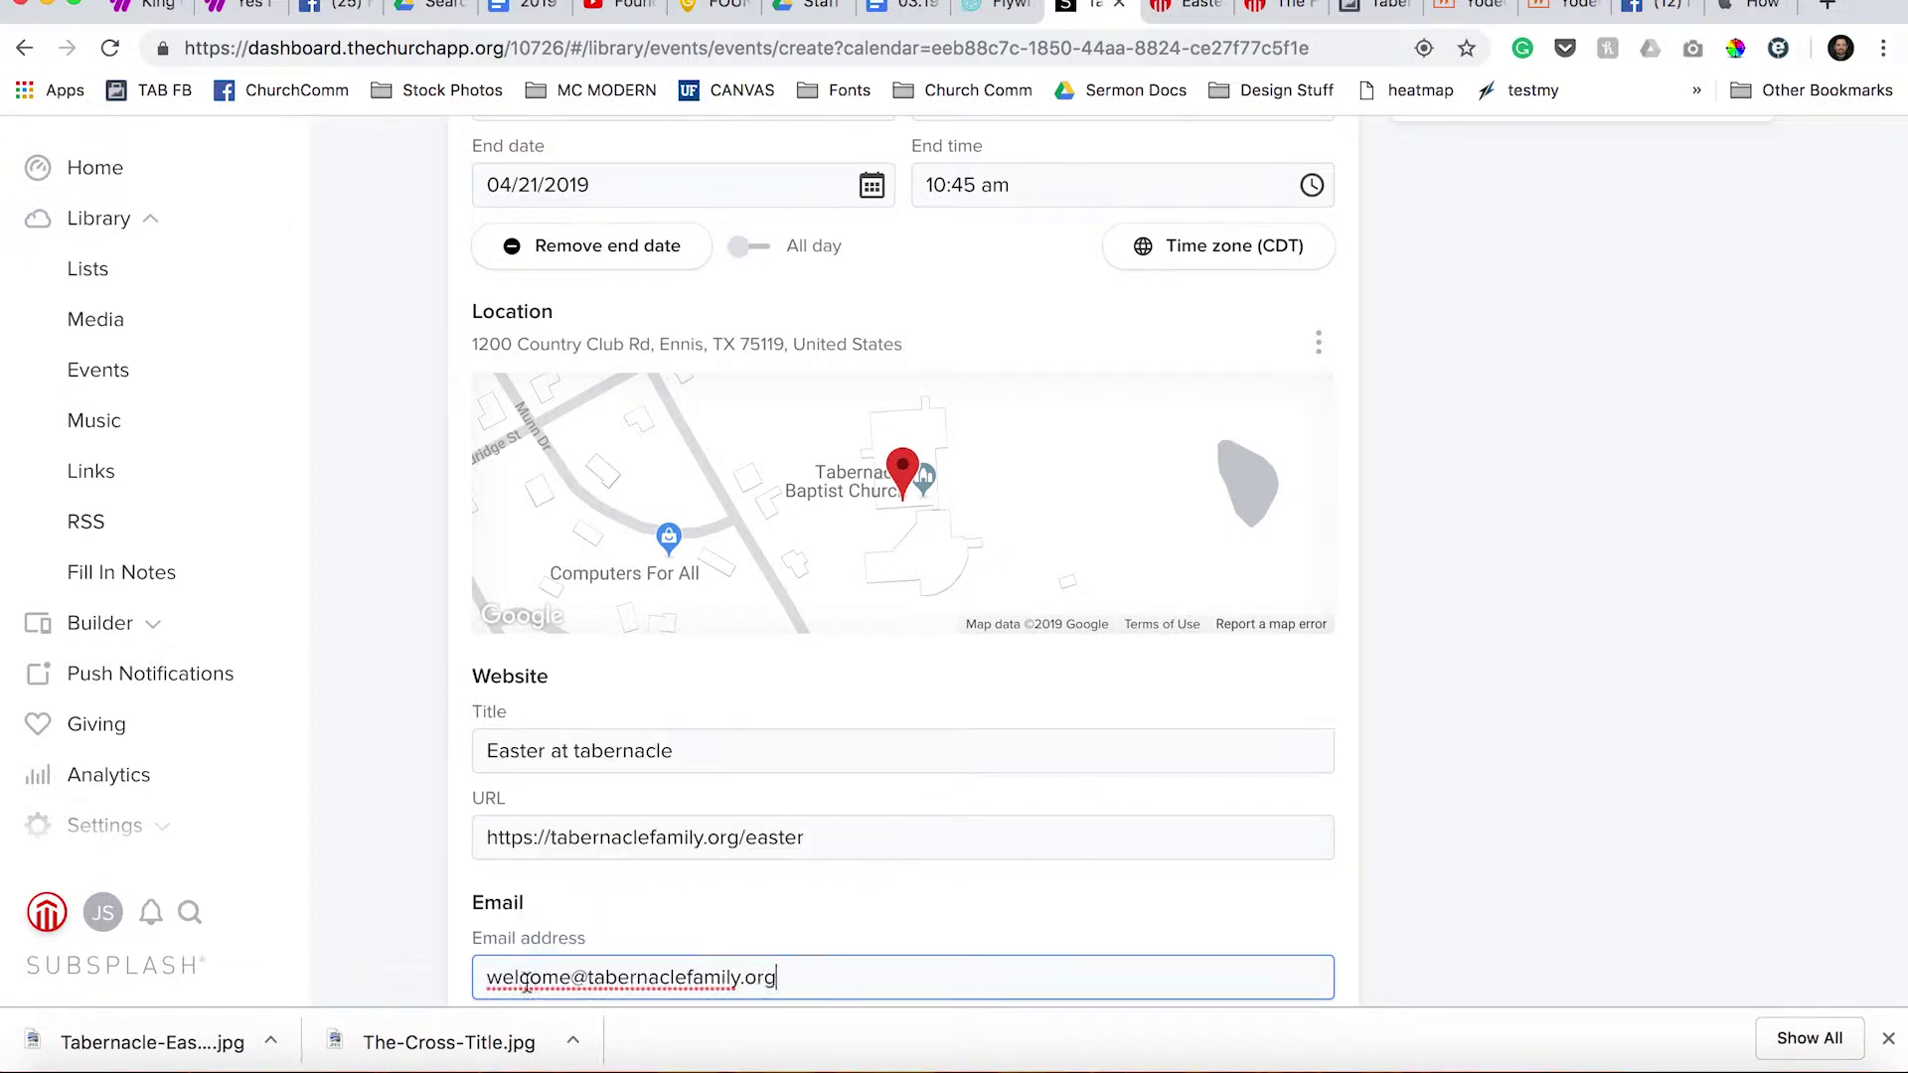
scroll(547, 897, down, 1)
scroll(547, 897, down, 3)
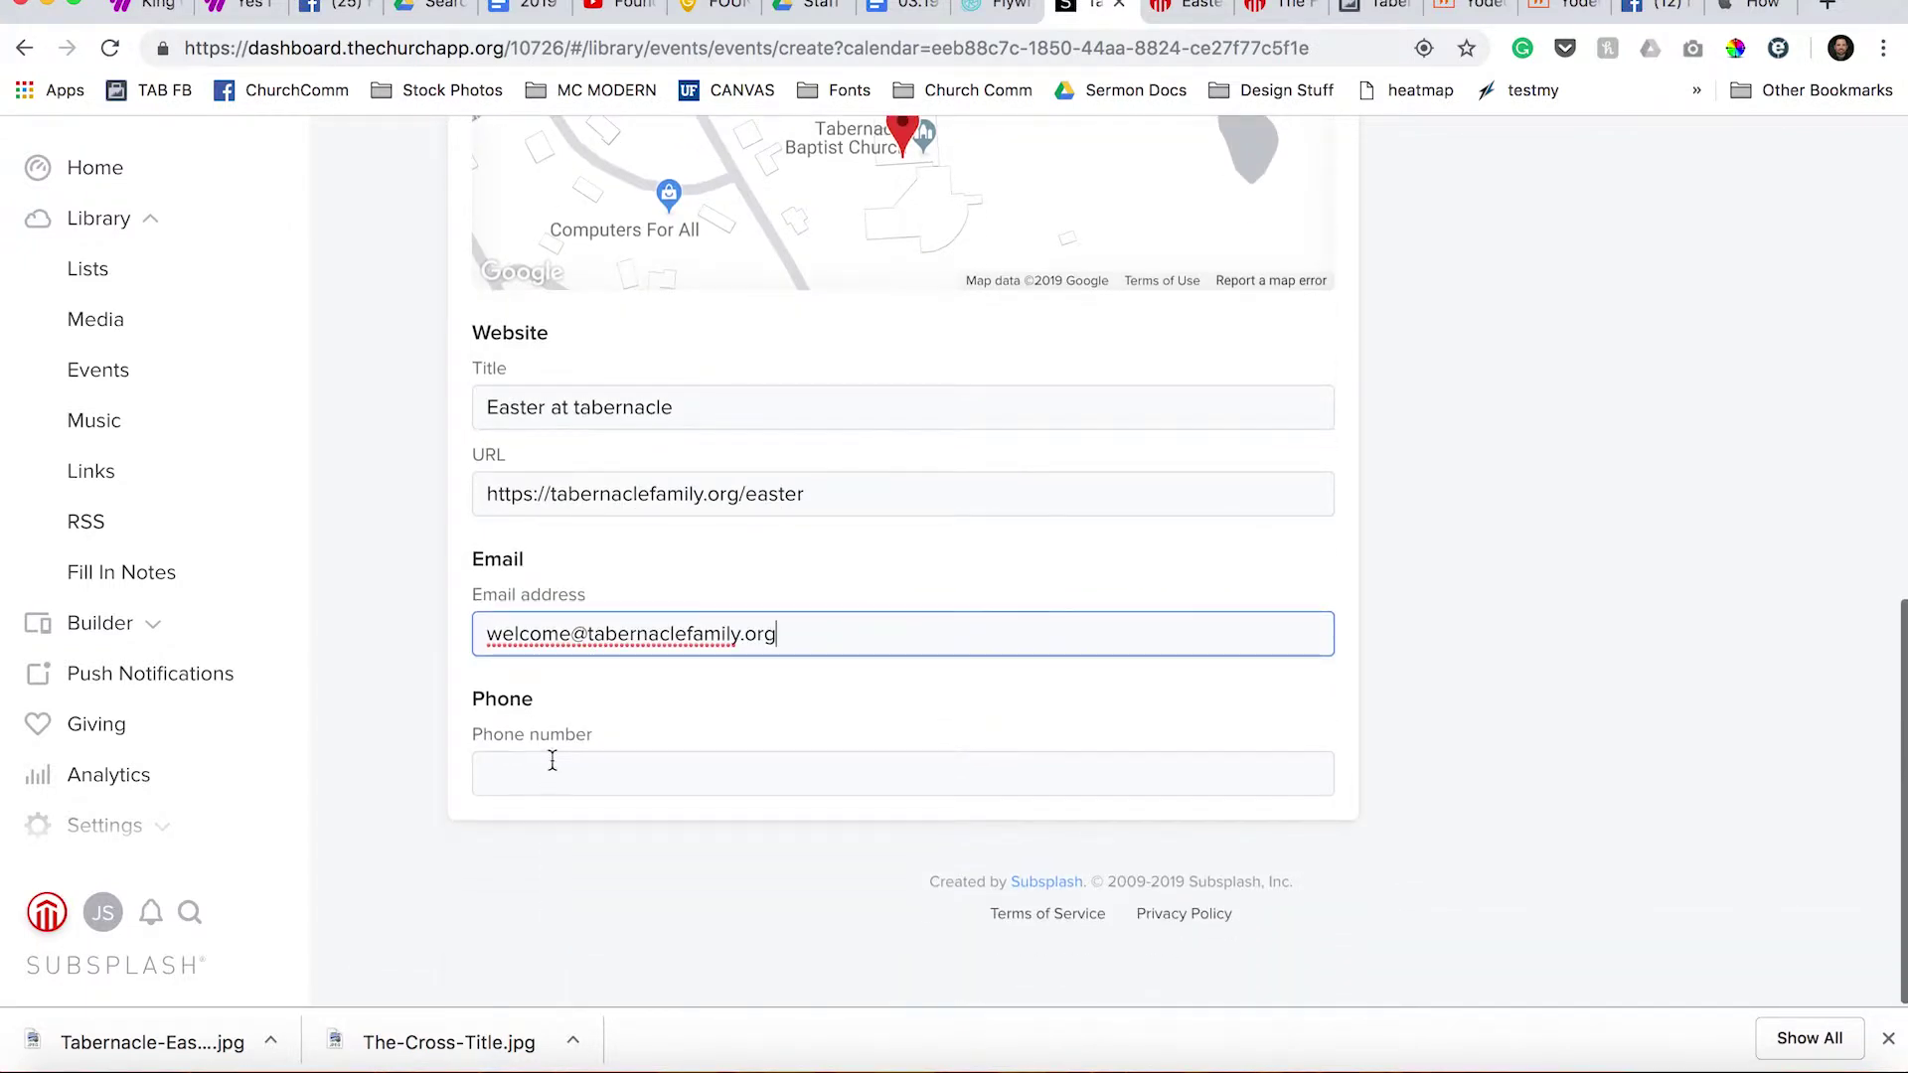
click(550, 763)
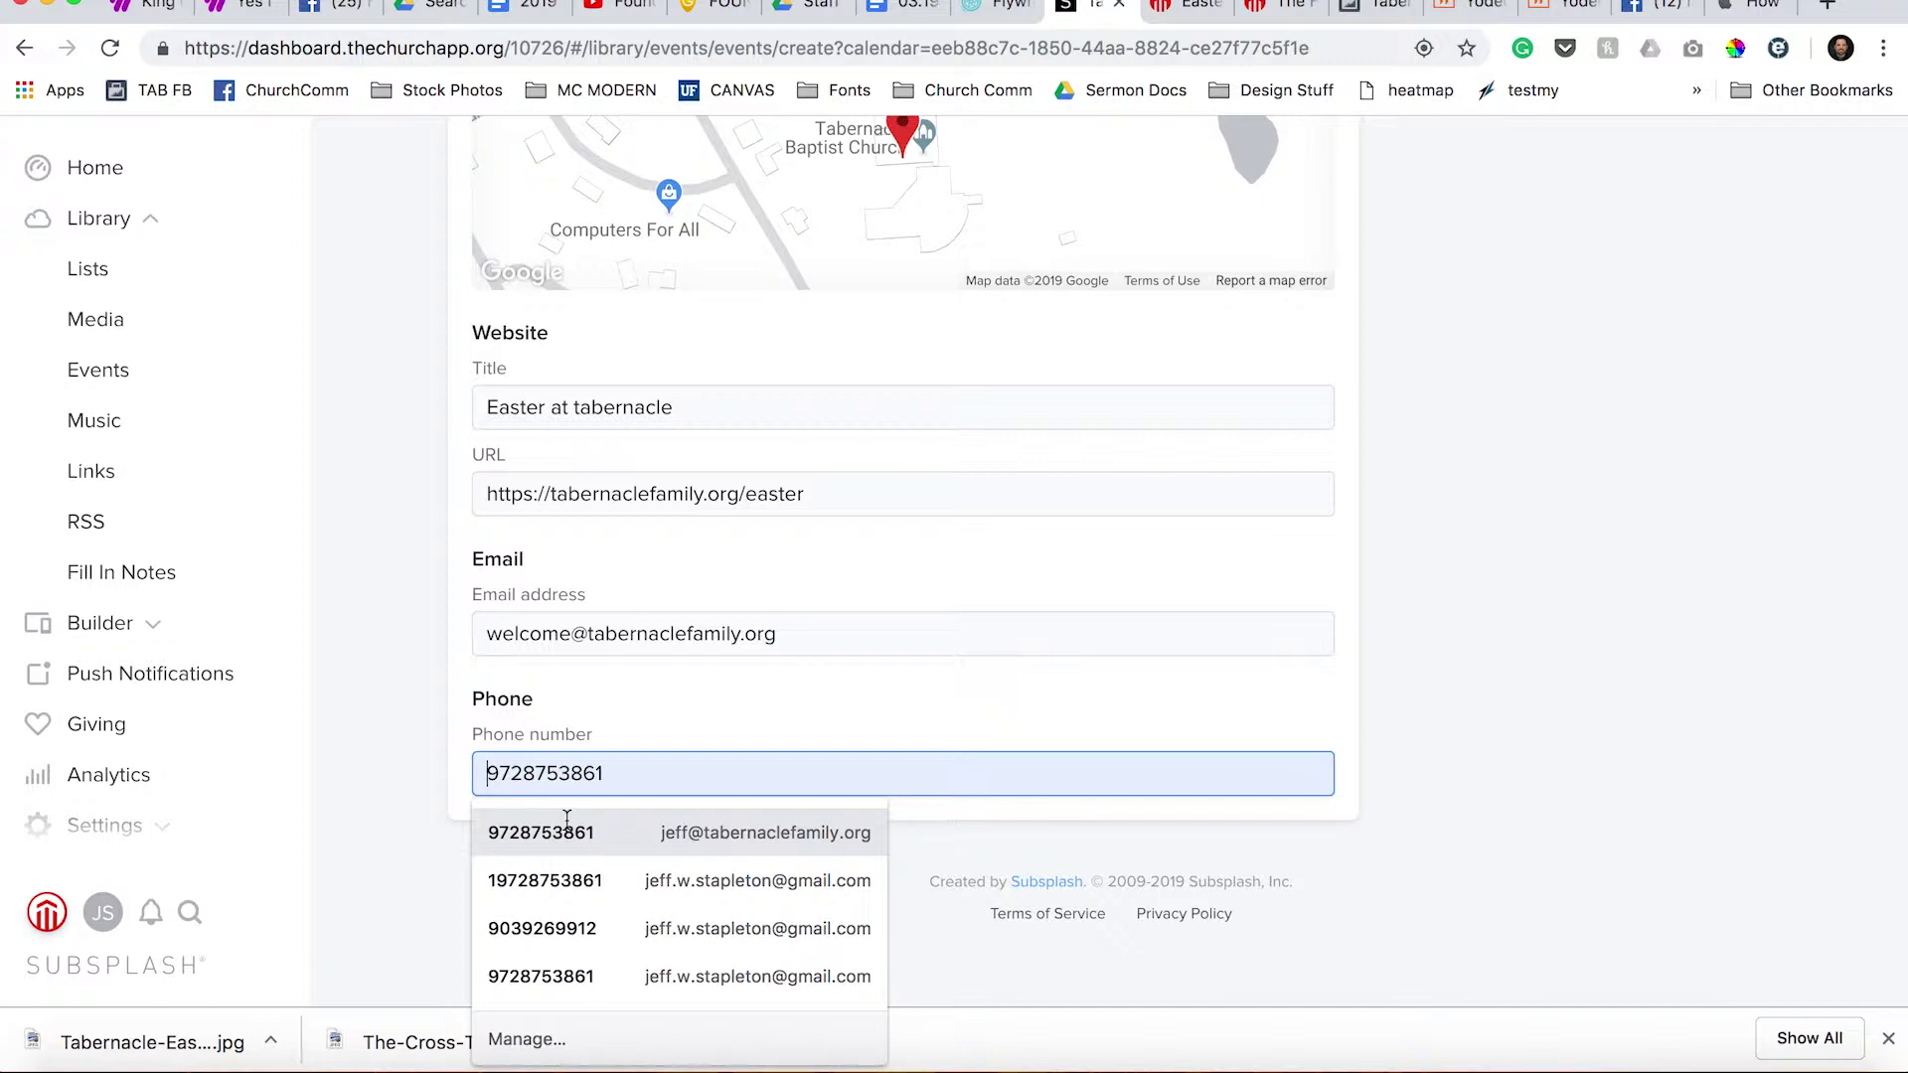
Autofill the saved contact phone number and open the Square artwork picker.
click(566, 825)
scroll(1177, 793, up, 10)
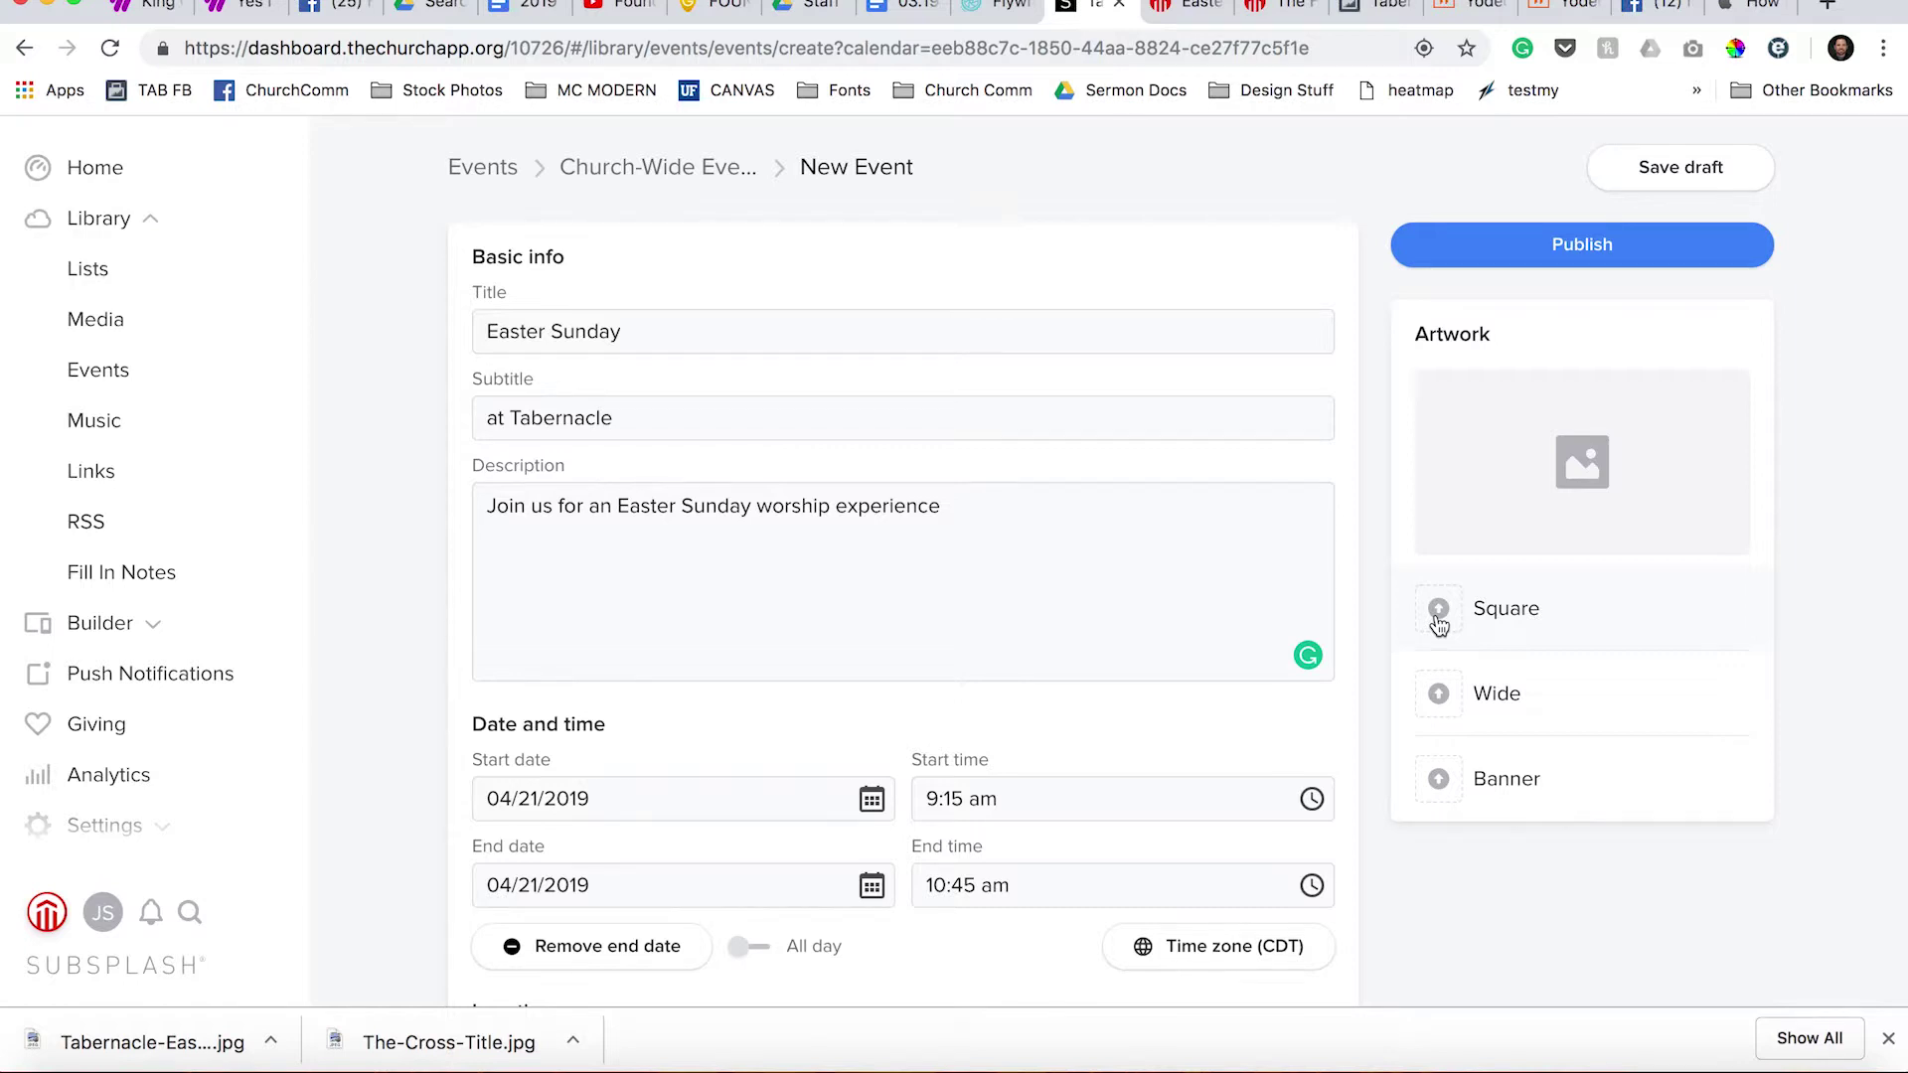
click(1437, 616)
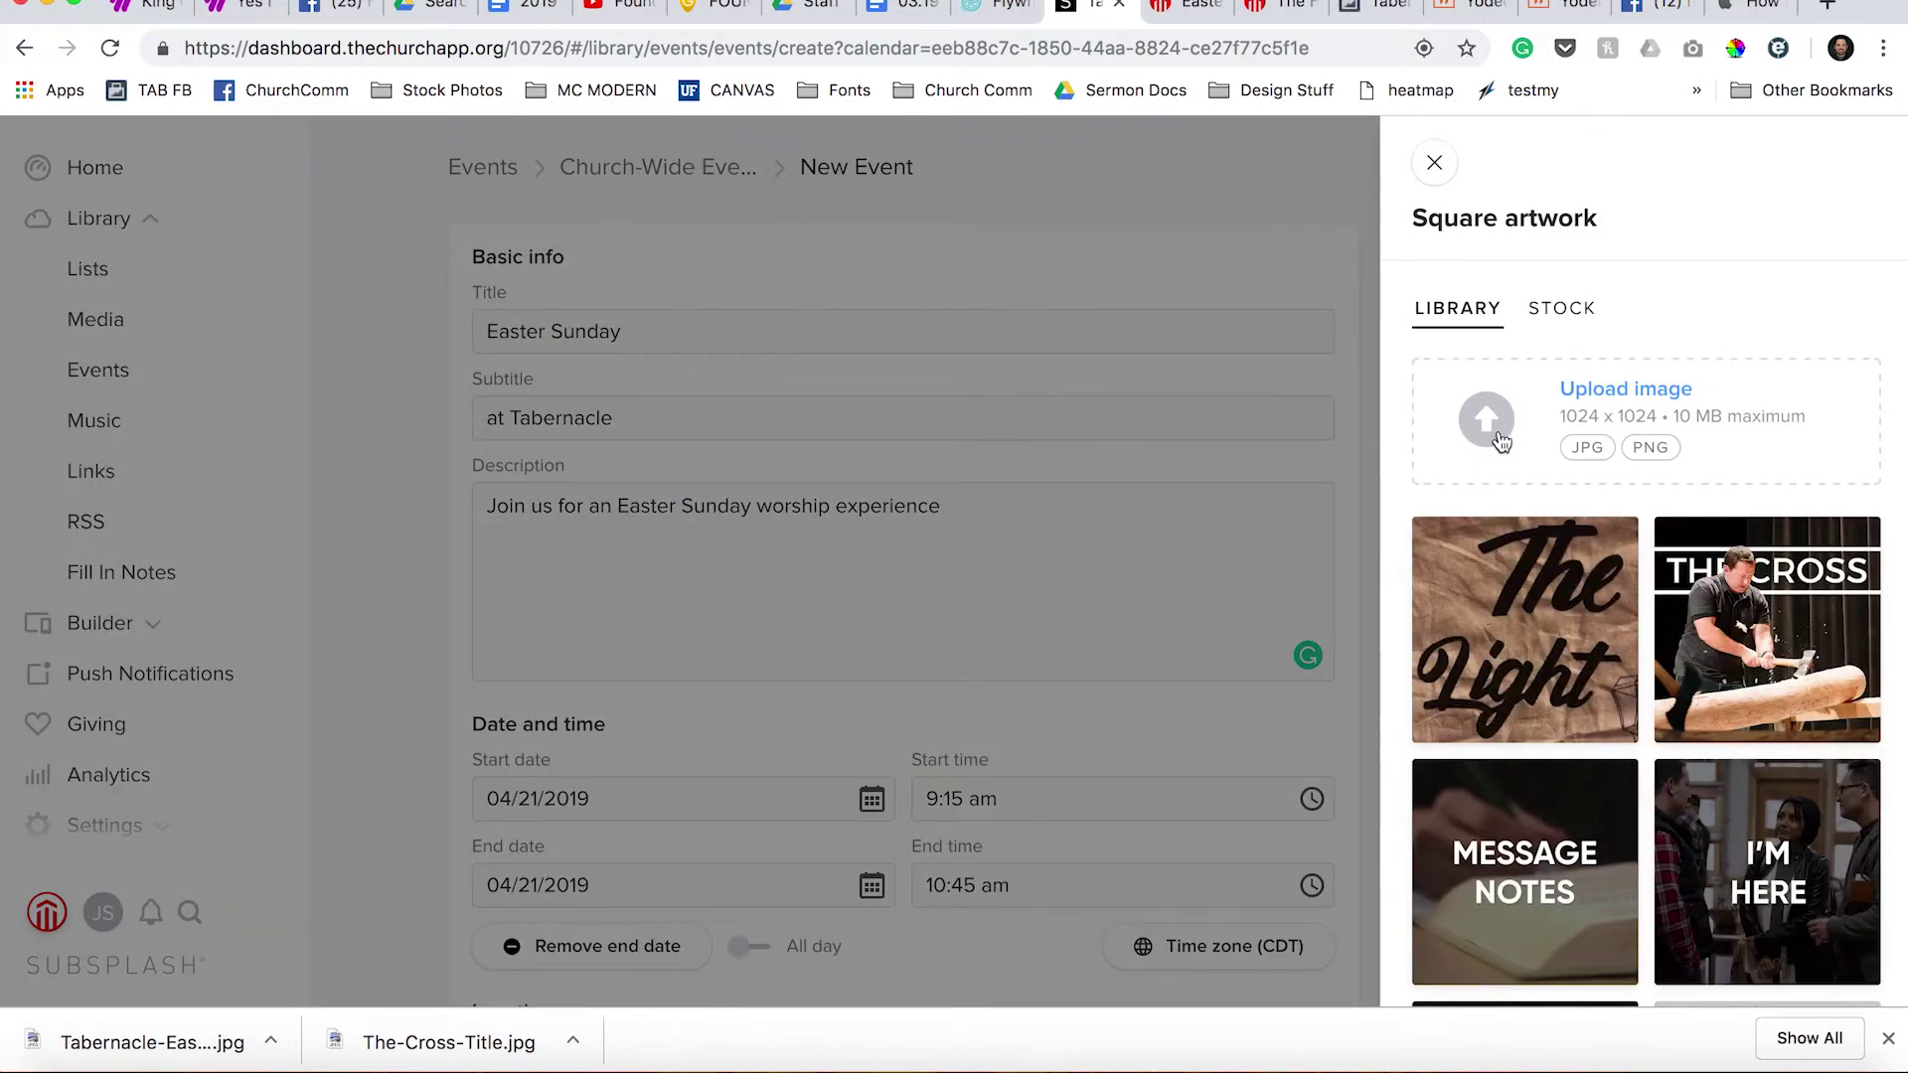
Upload Tabernacle-Easter.jpg and add the stage photo as the square artwork.
click(1489, 428)
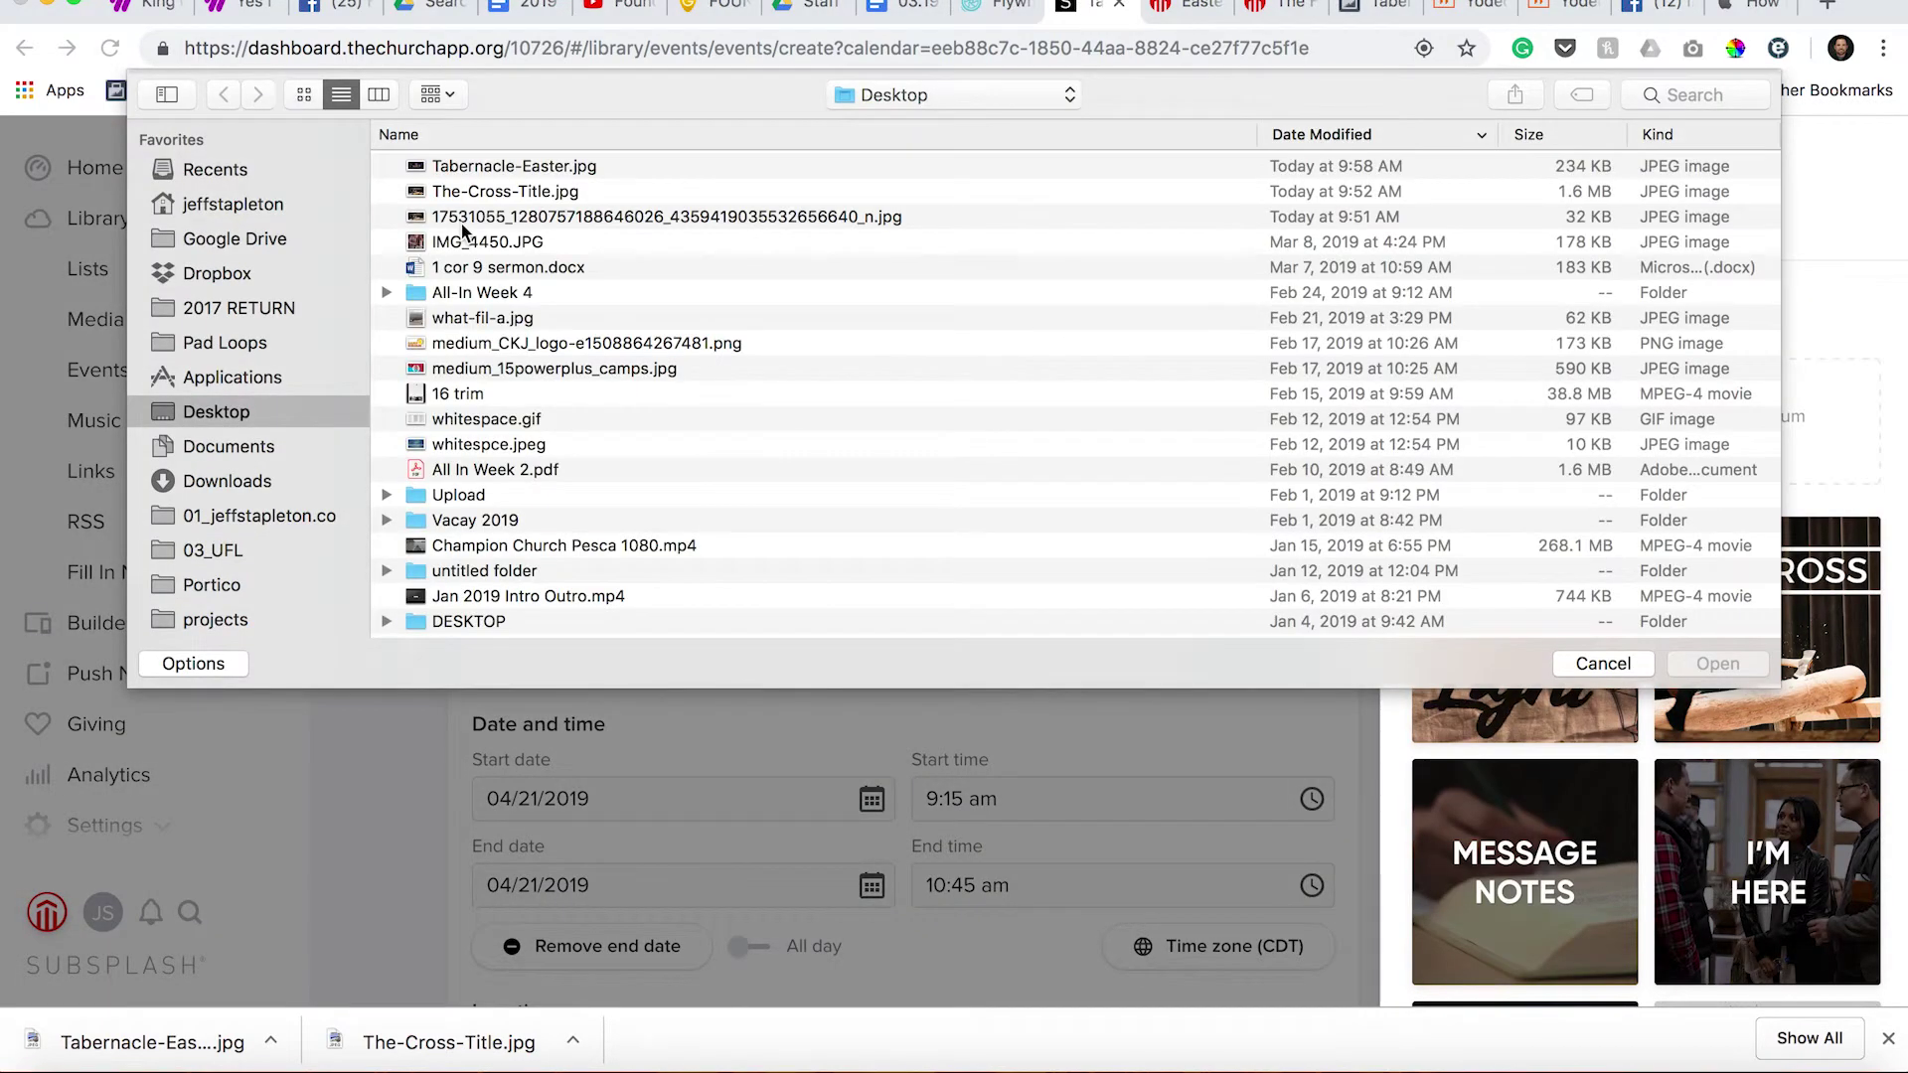
double_click(461, 171)
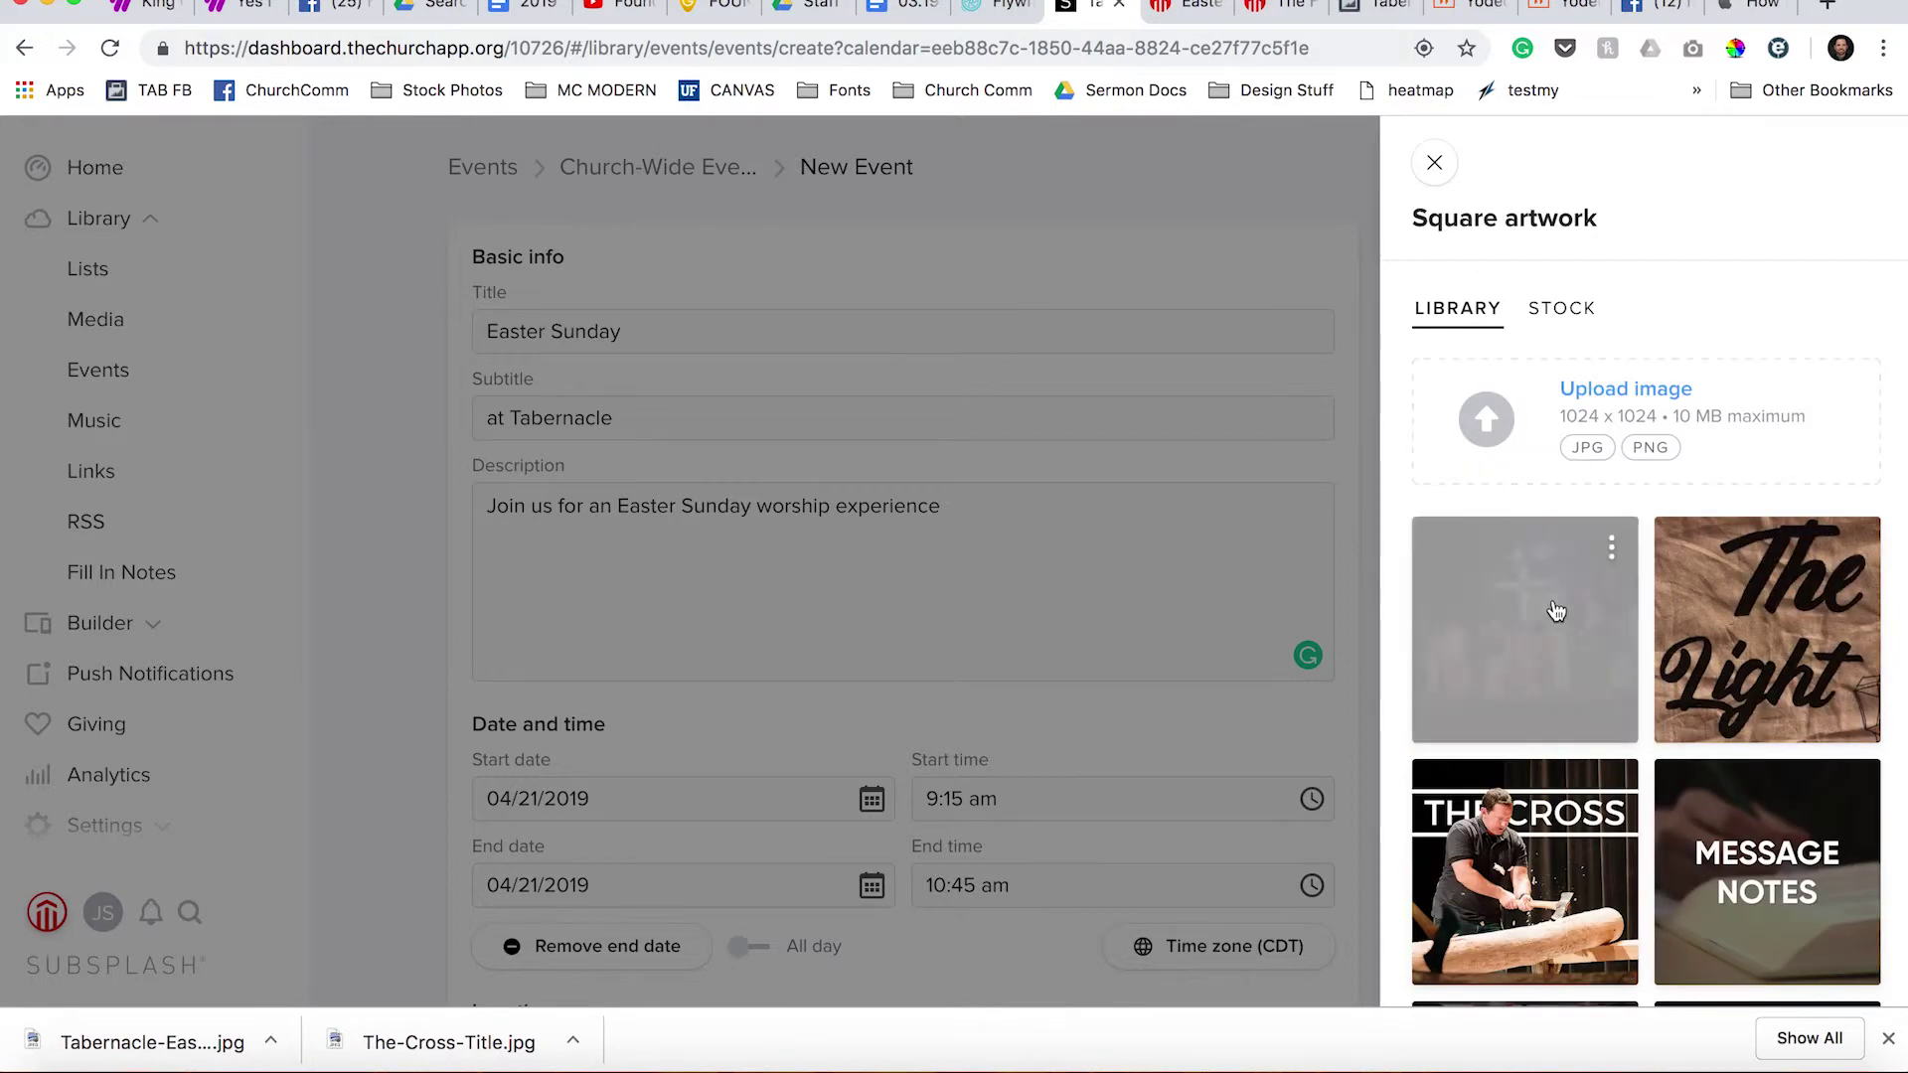
click(1558, 663)
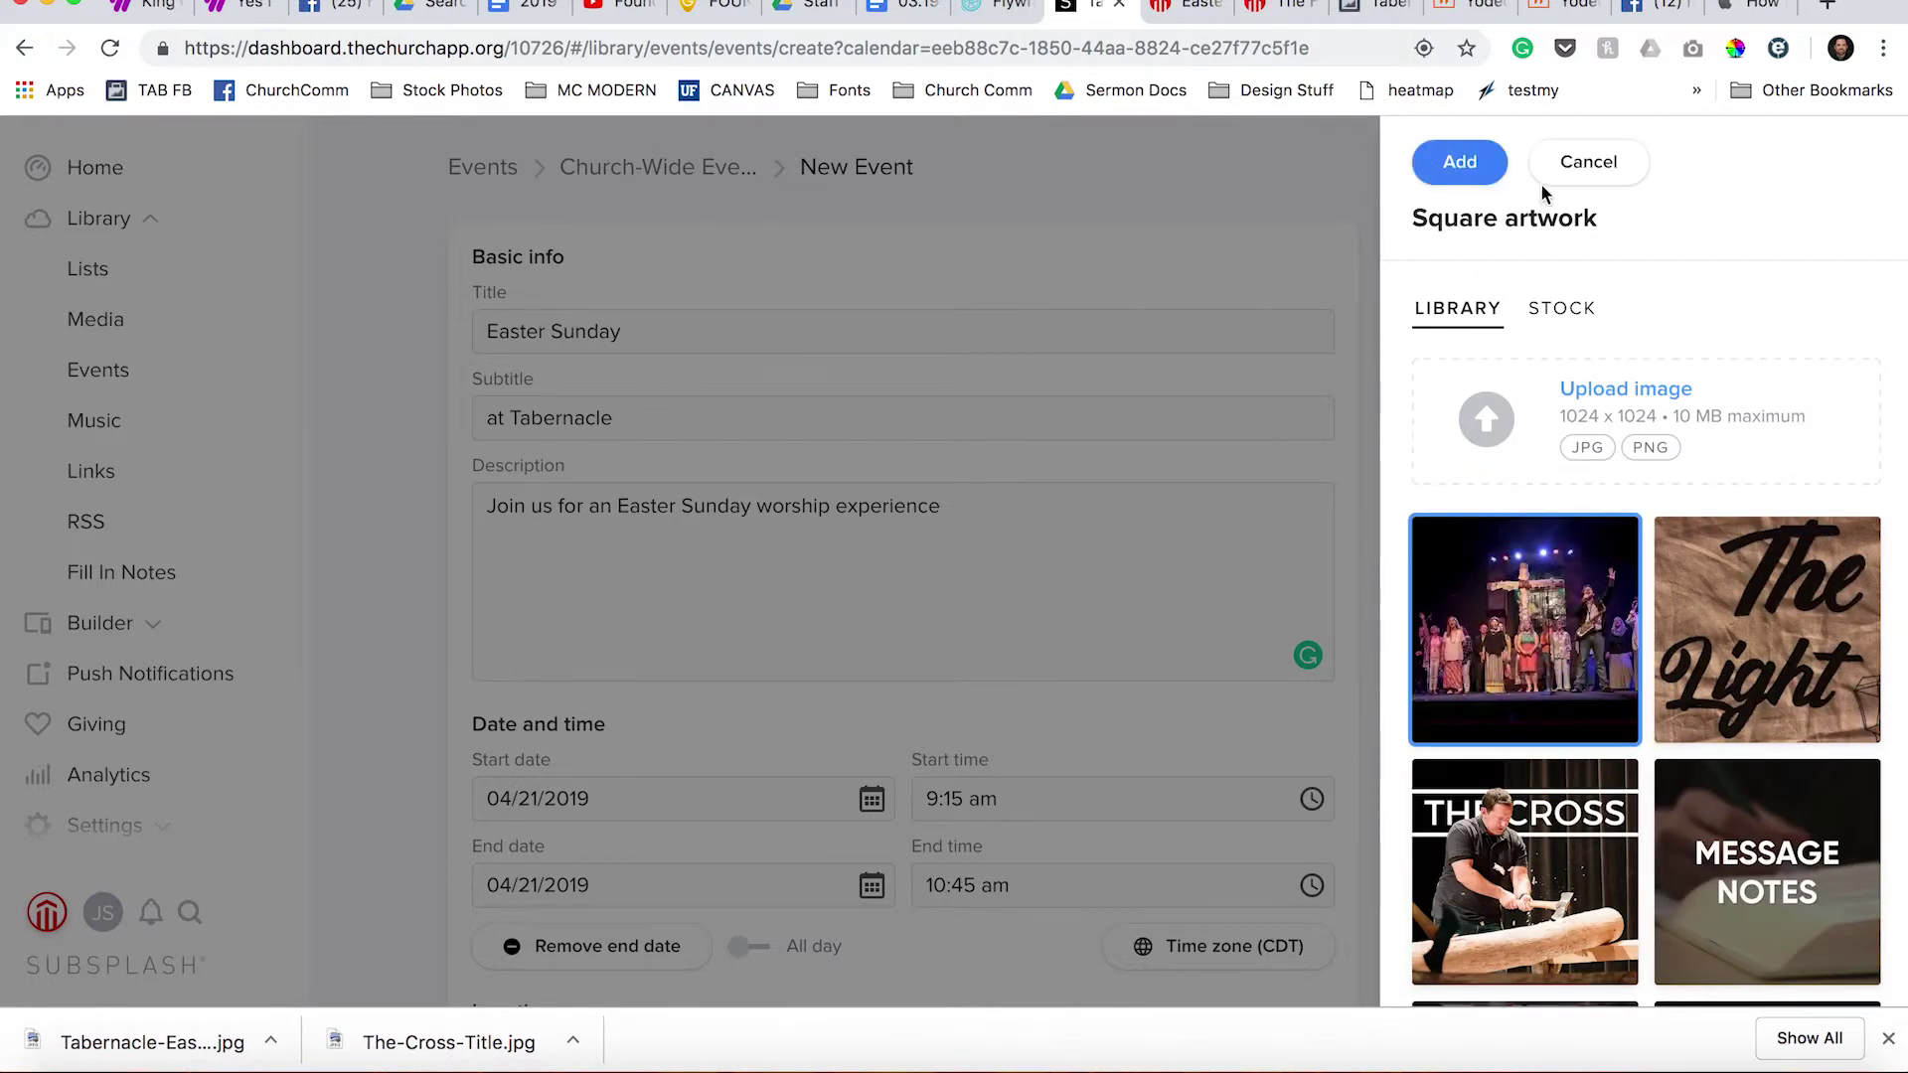
click(1460, 159)
Upload Tabernacle-Easter.jpg again and set the stage photo as the wide artwork.
click(1490, 843)
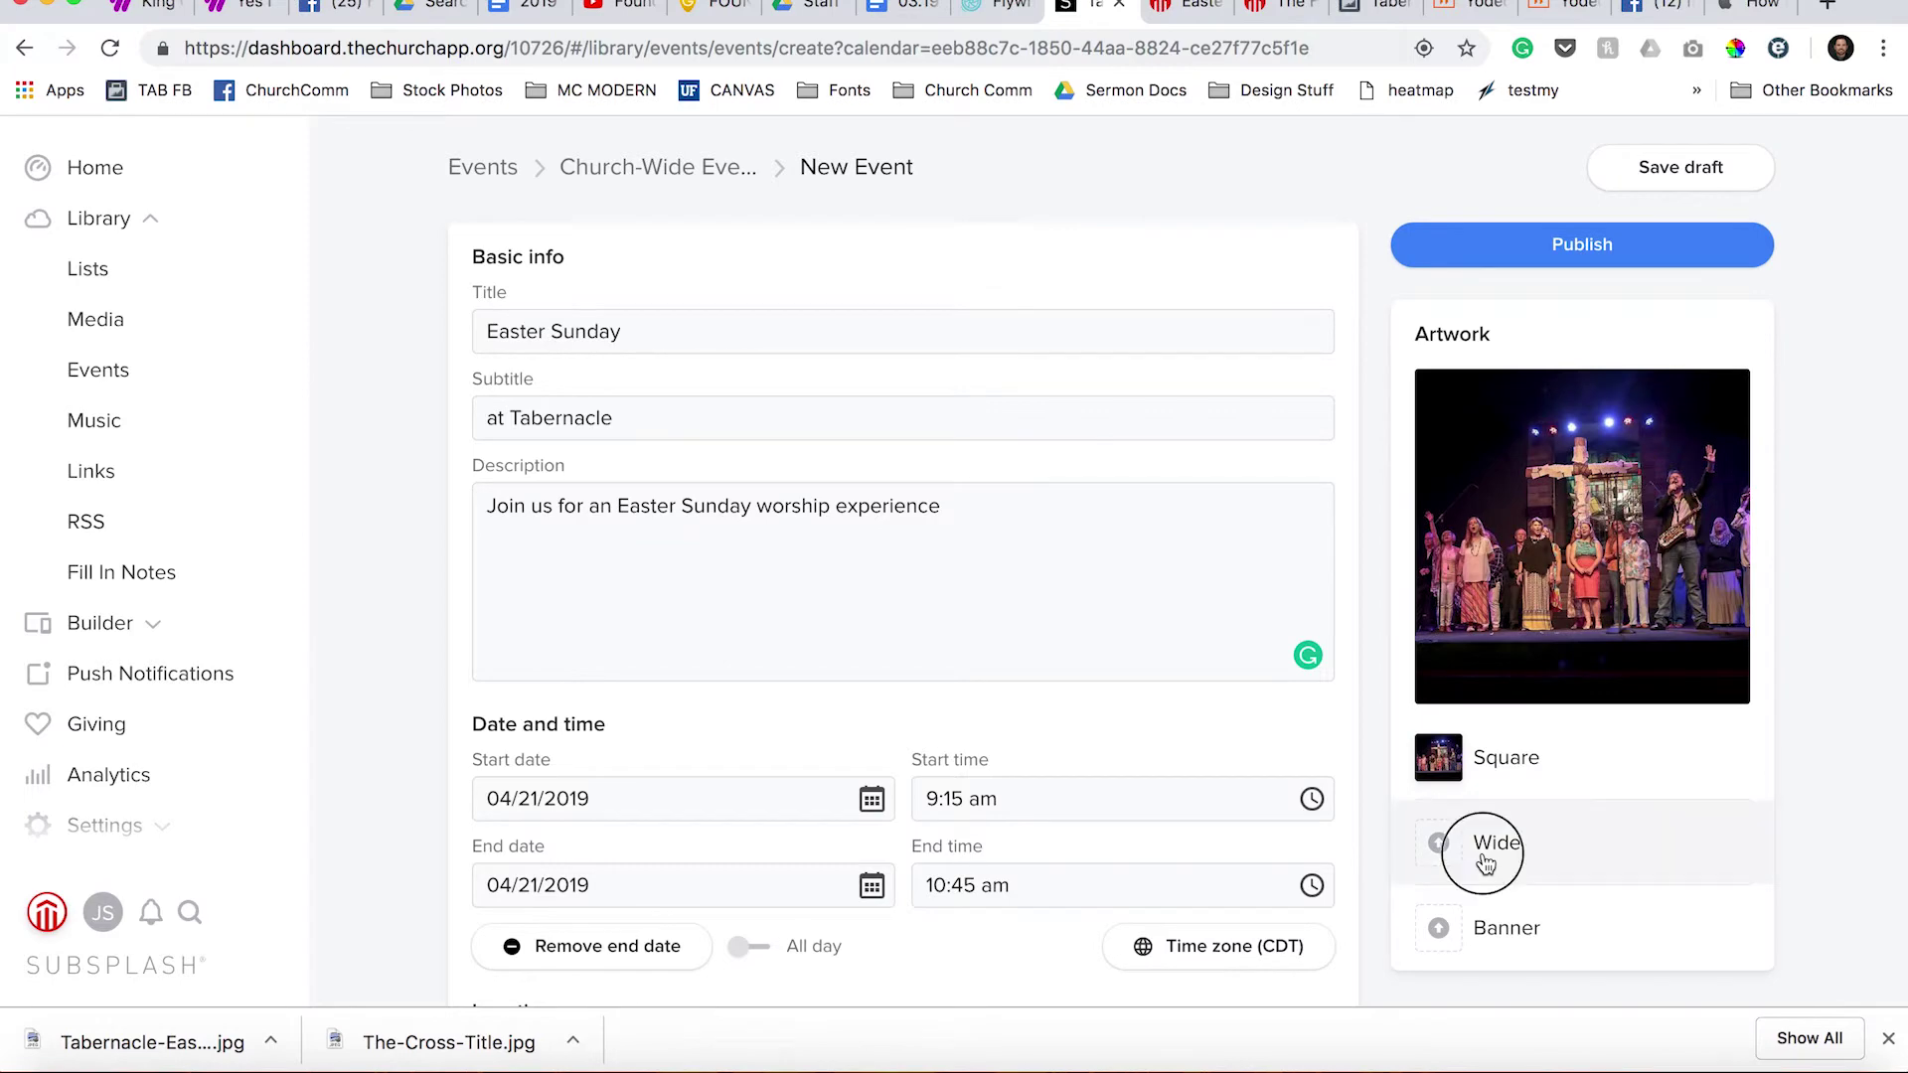
click(1550, 445)
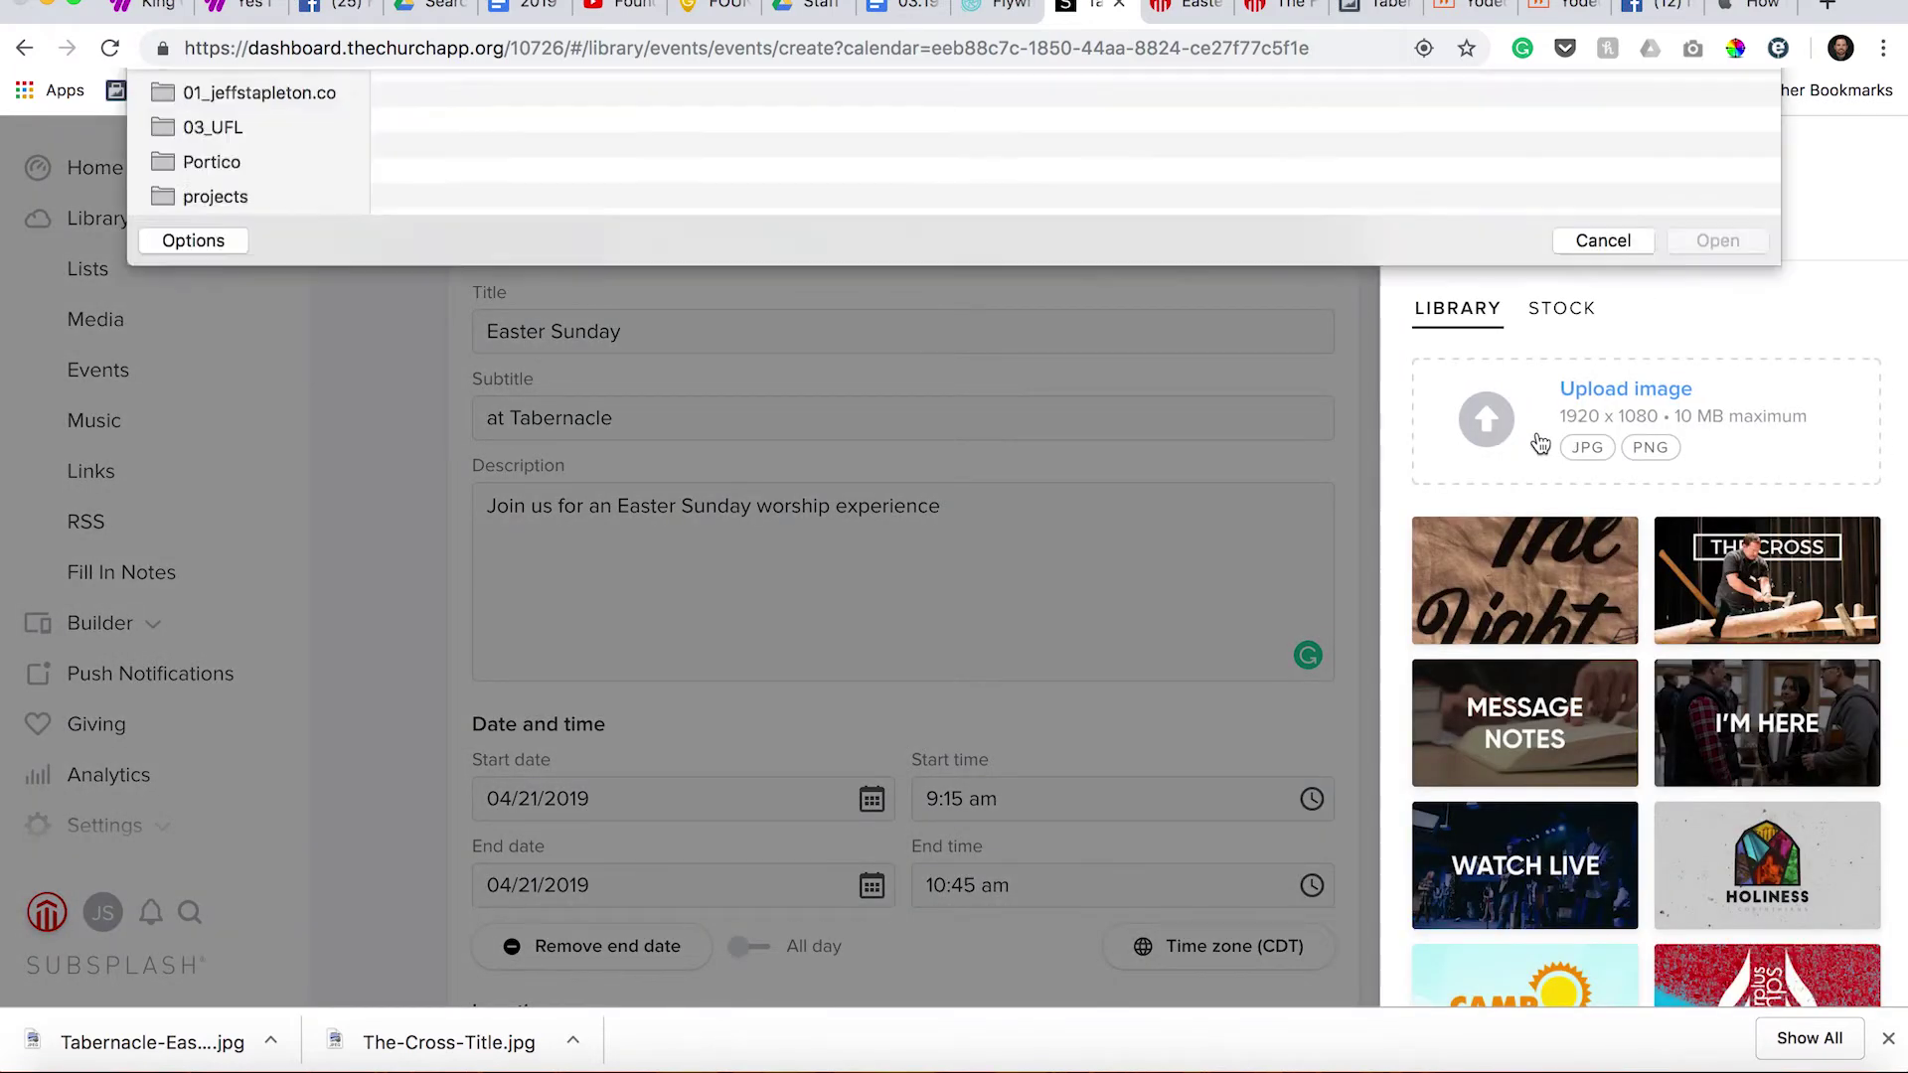
double_click(523, 169)
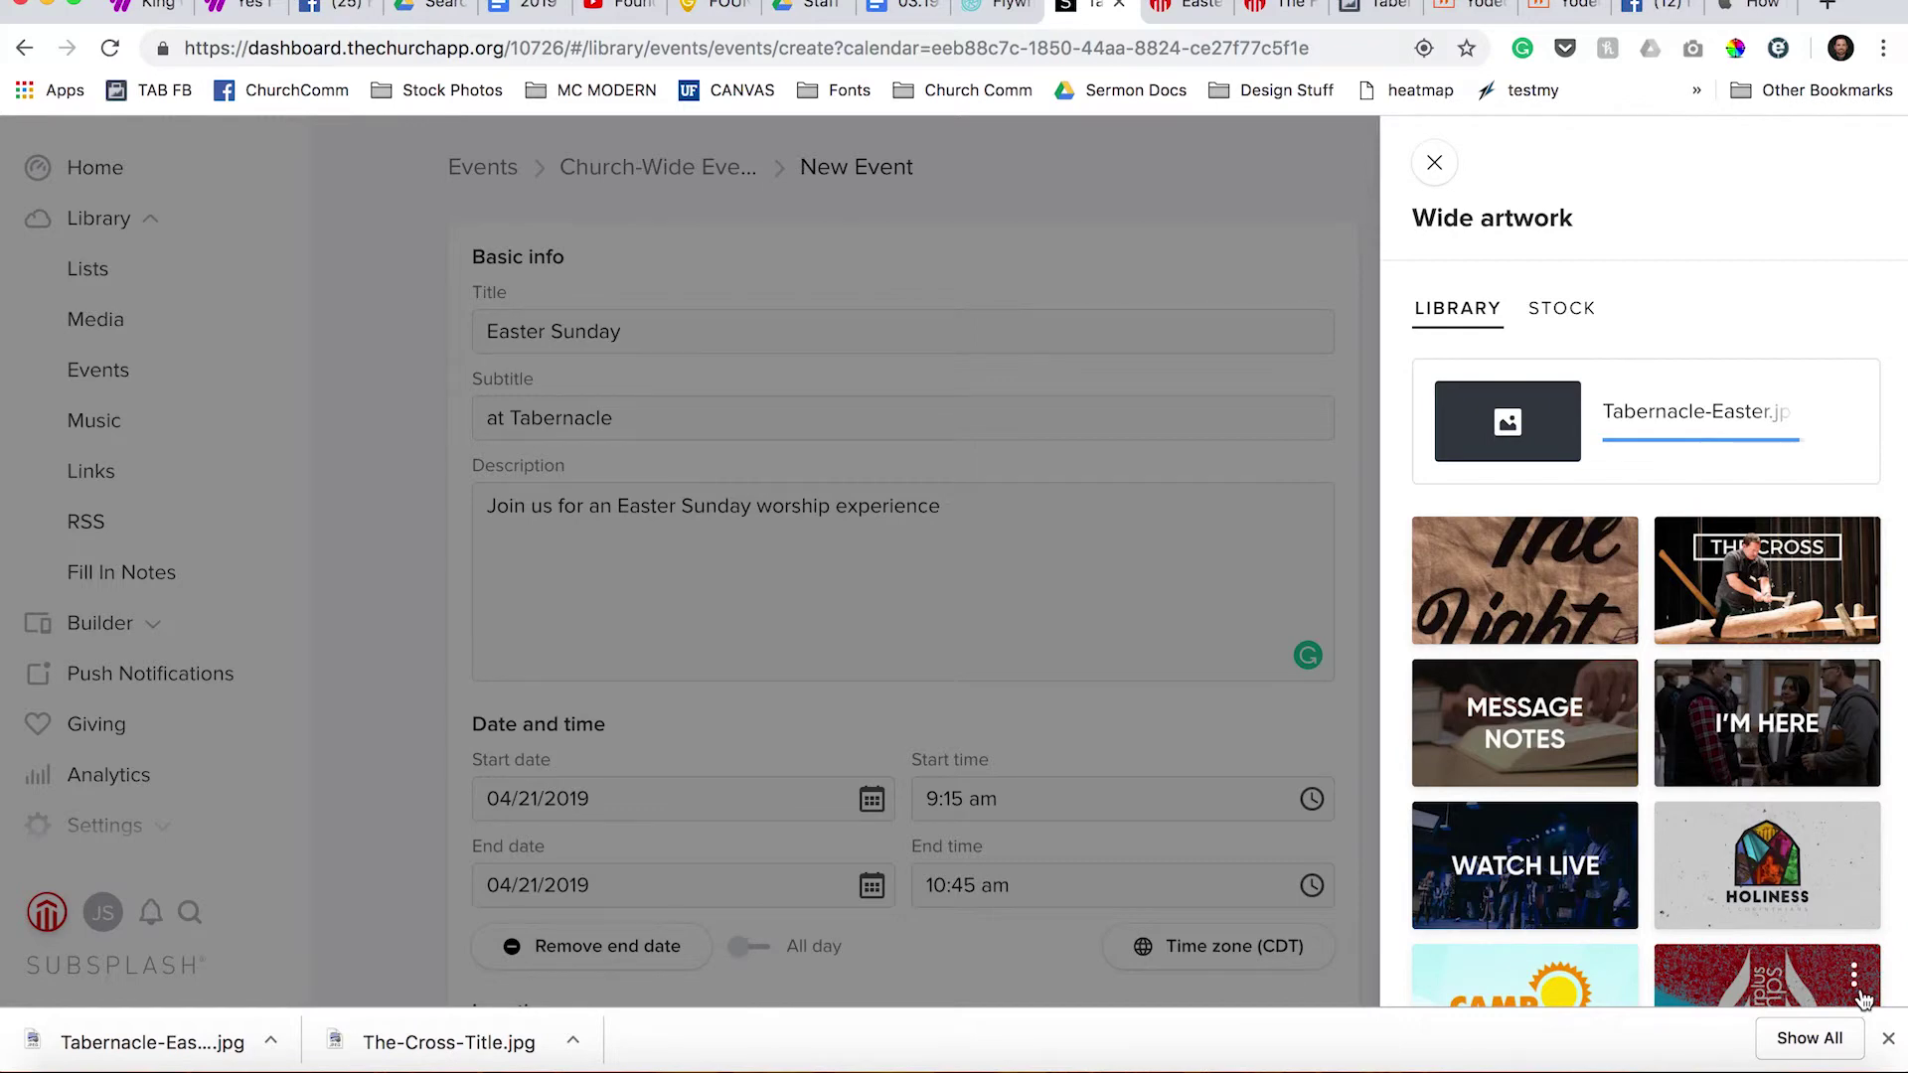
scroll(1828, 954, down, 7)
scroll(1803, 920, up, 7)
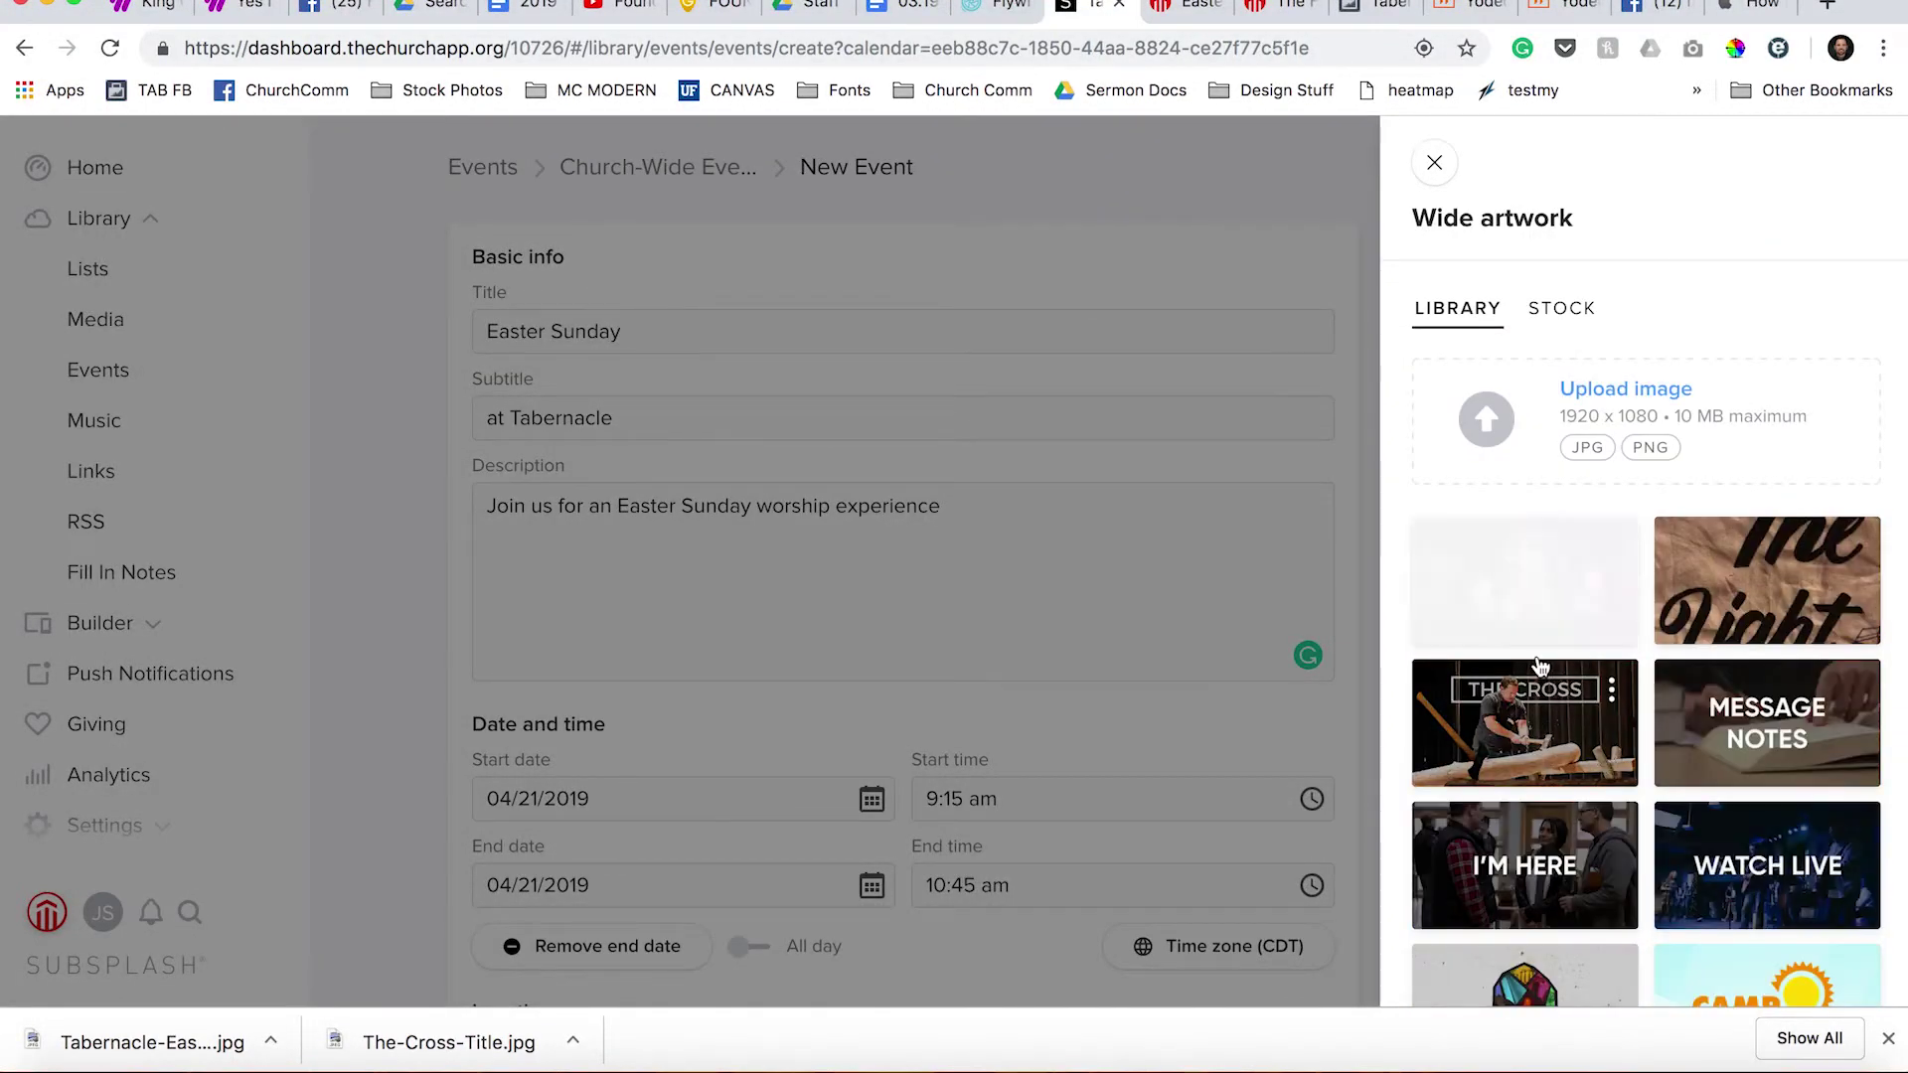
click(1530, 634)
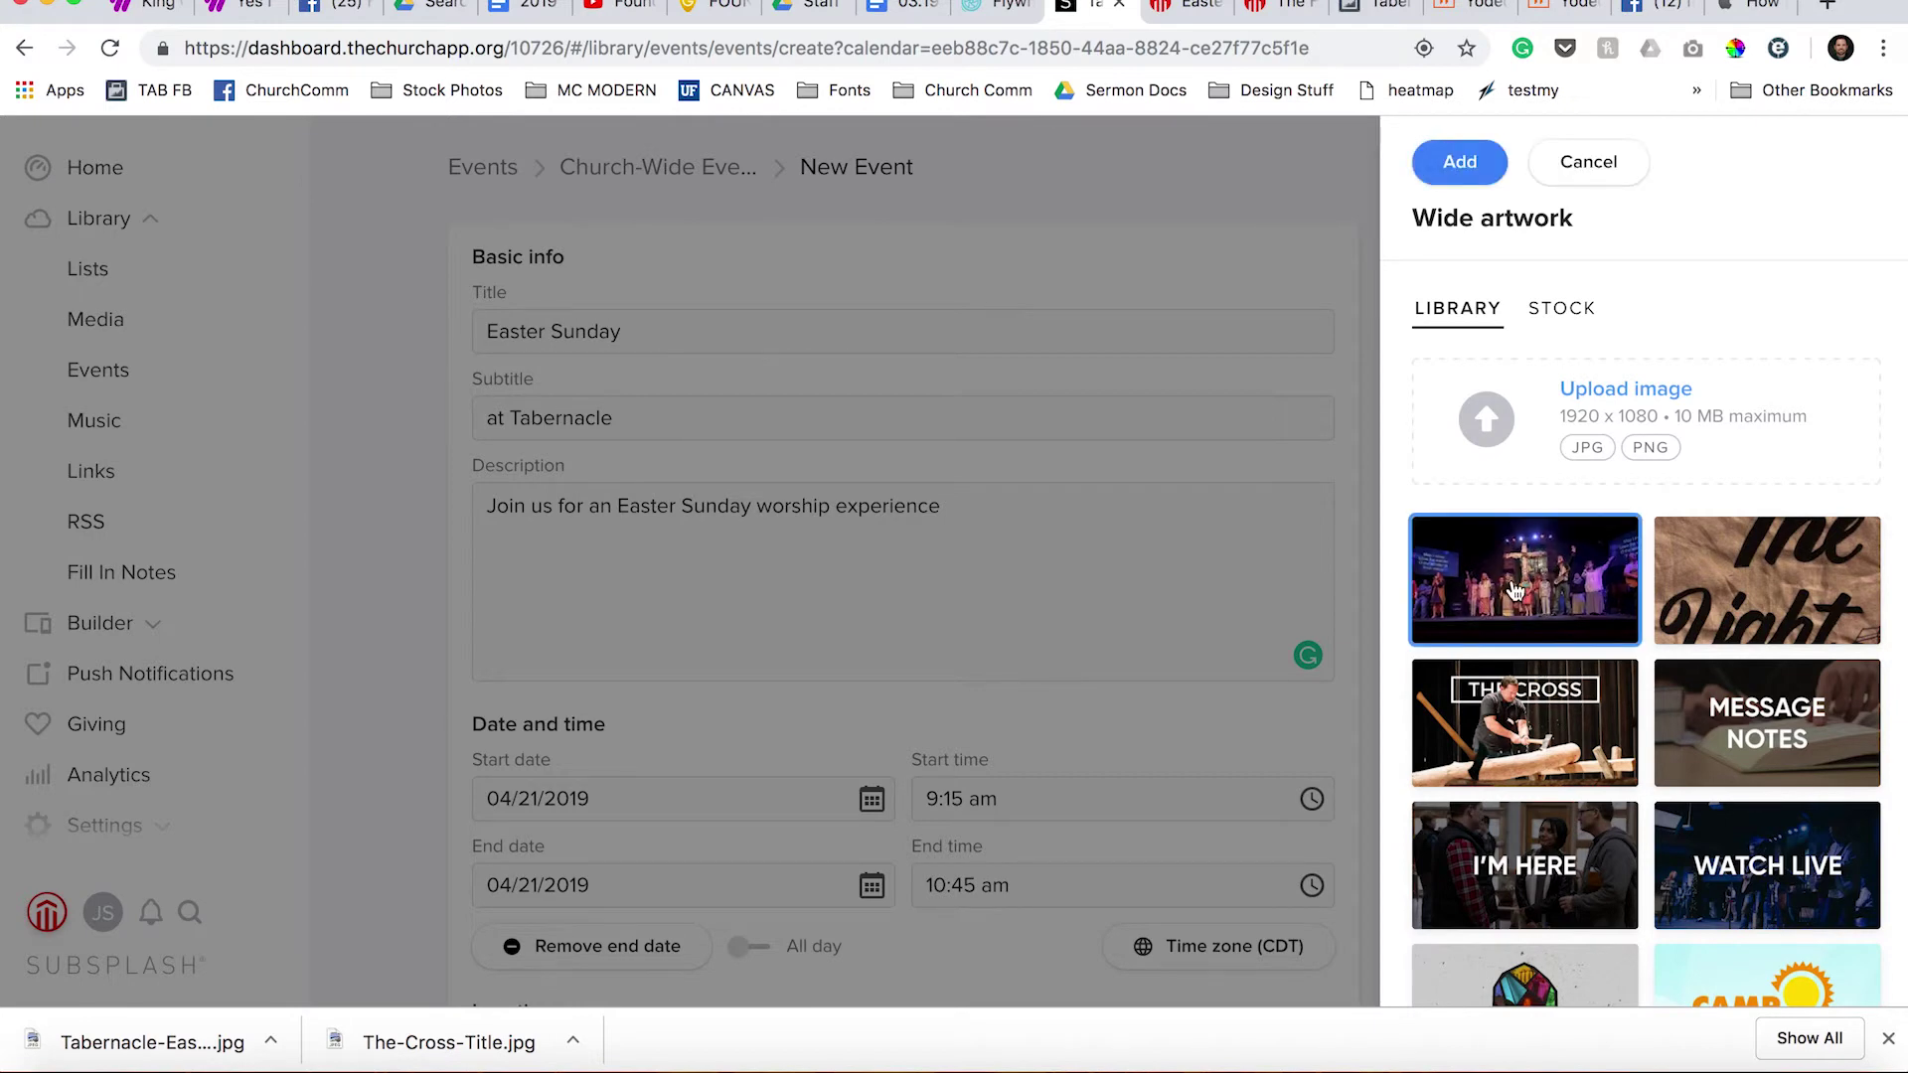
click(1442, 161)
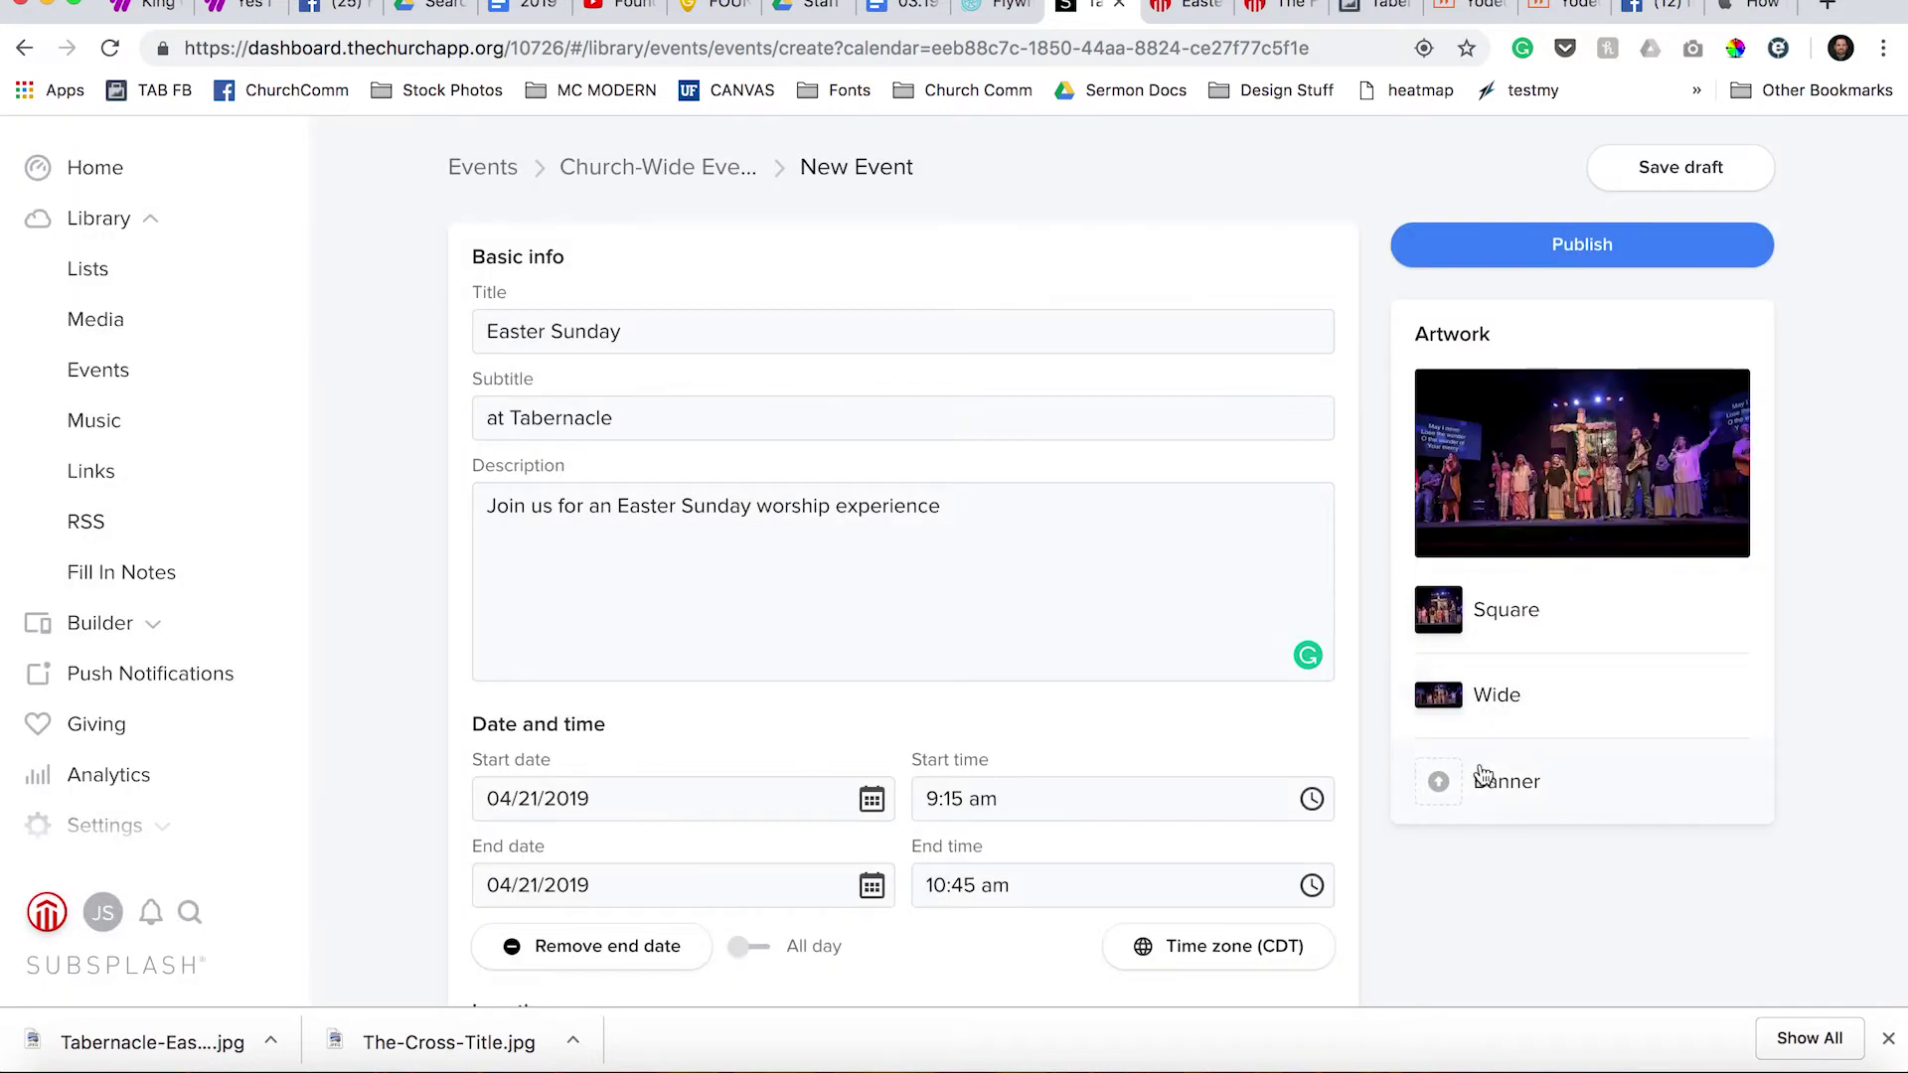
Upload Tabernacle-Easter.jpg once more and add the stage photo as banner artwork.
click(1478, 781)
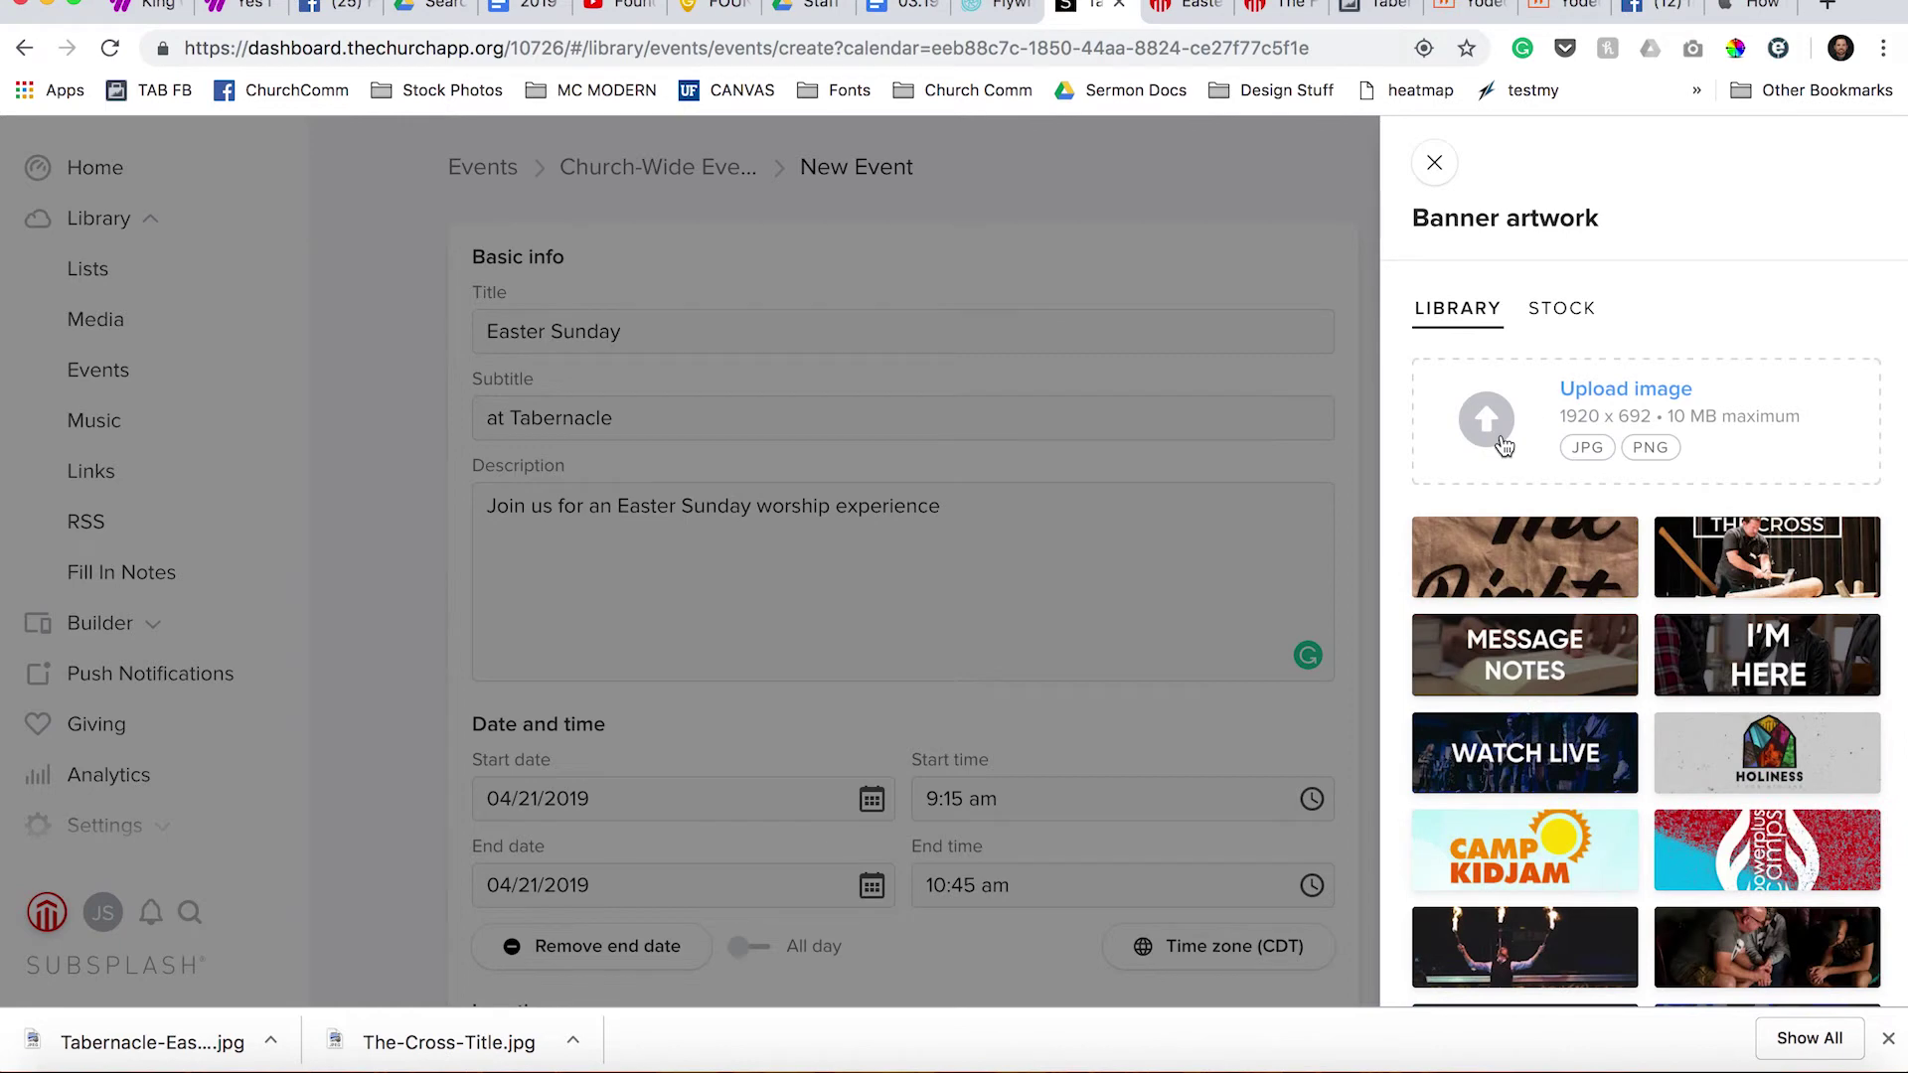
click(1503, 446)
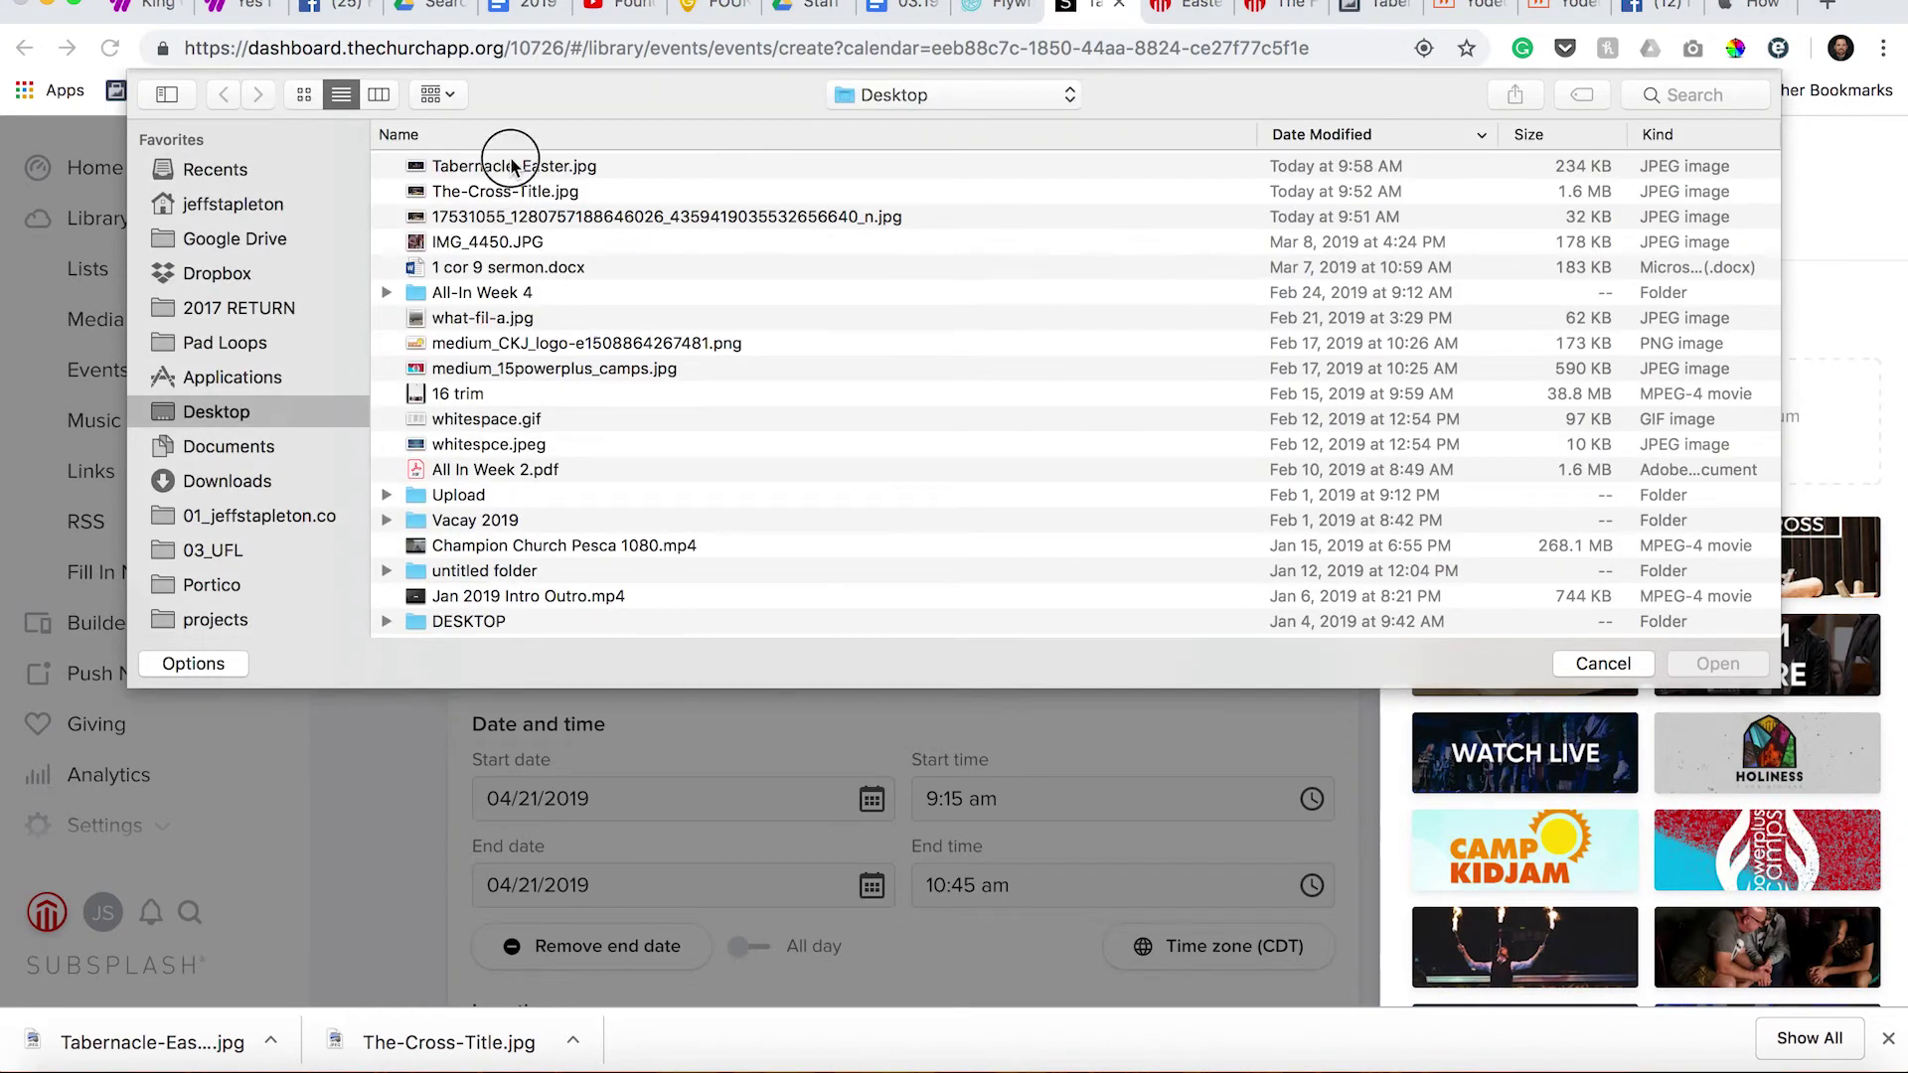
click(512, 166)
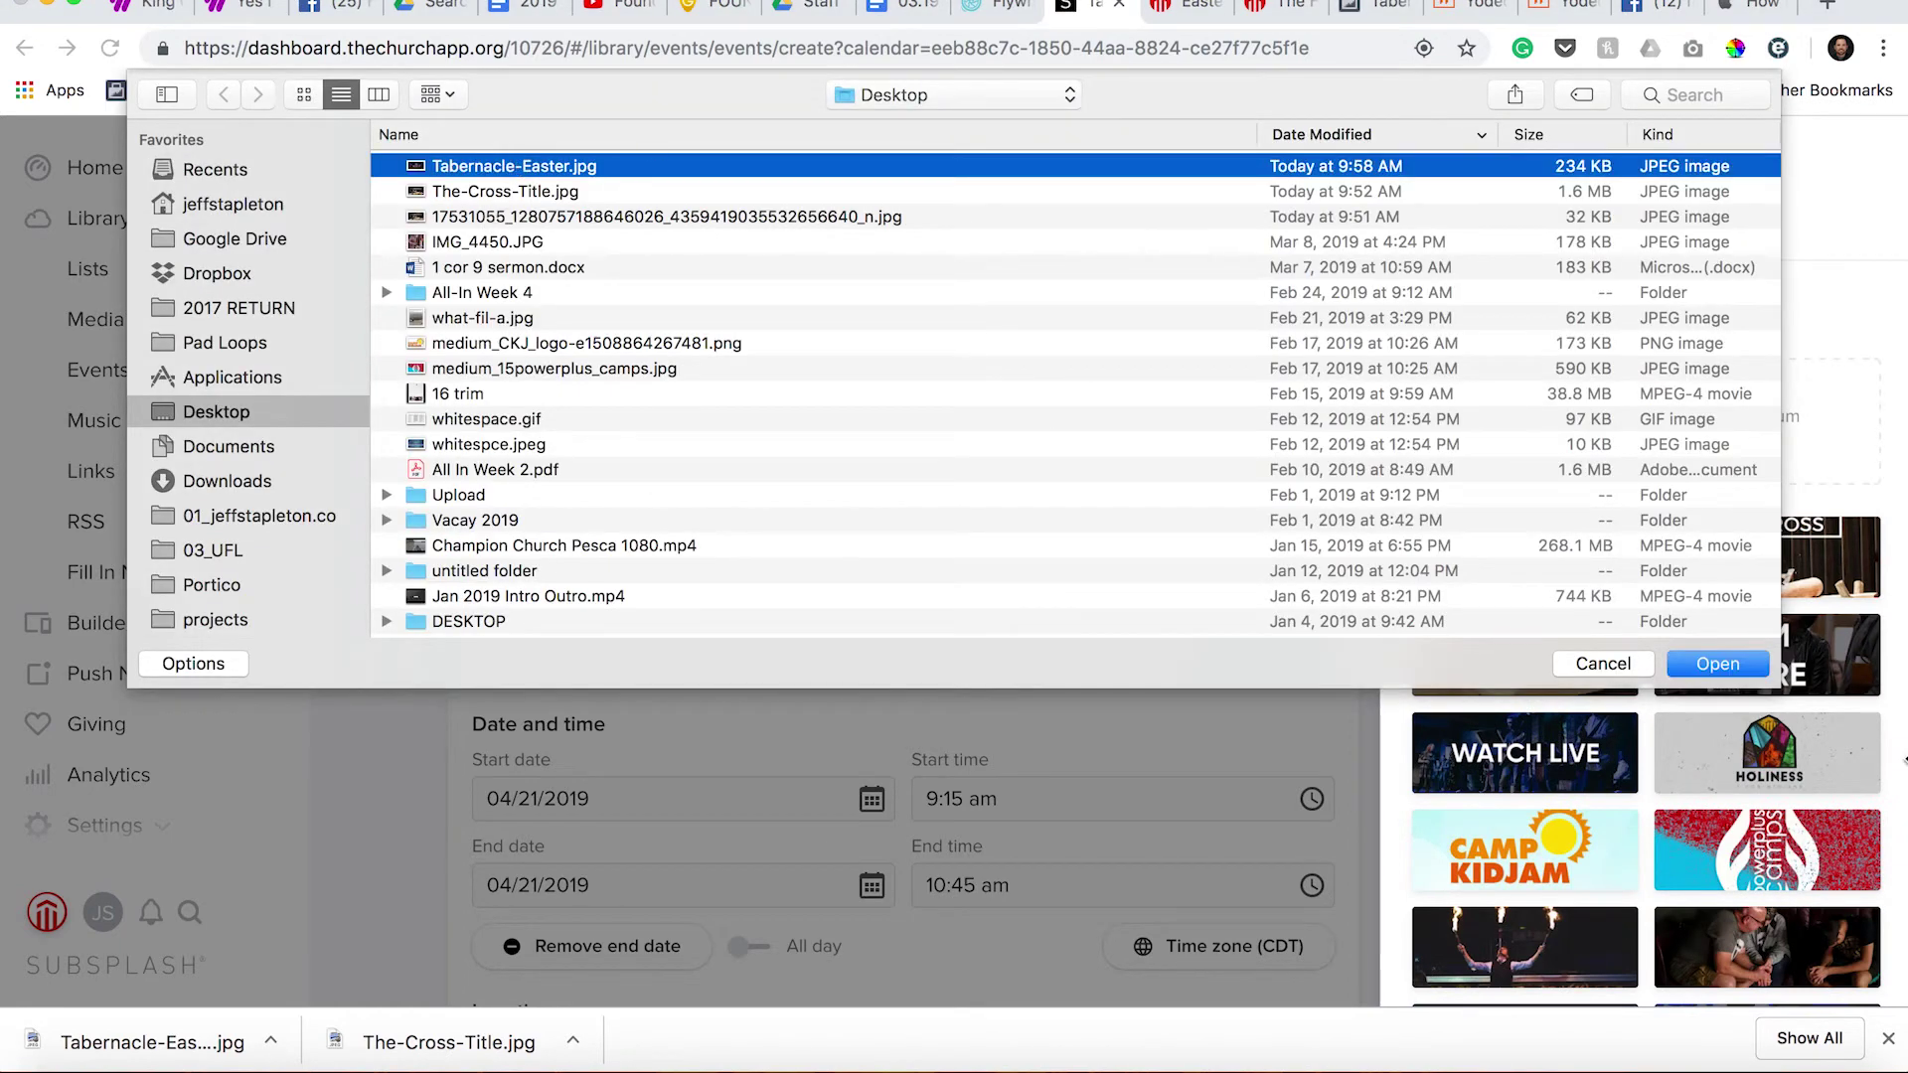
click(1698, 666)
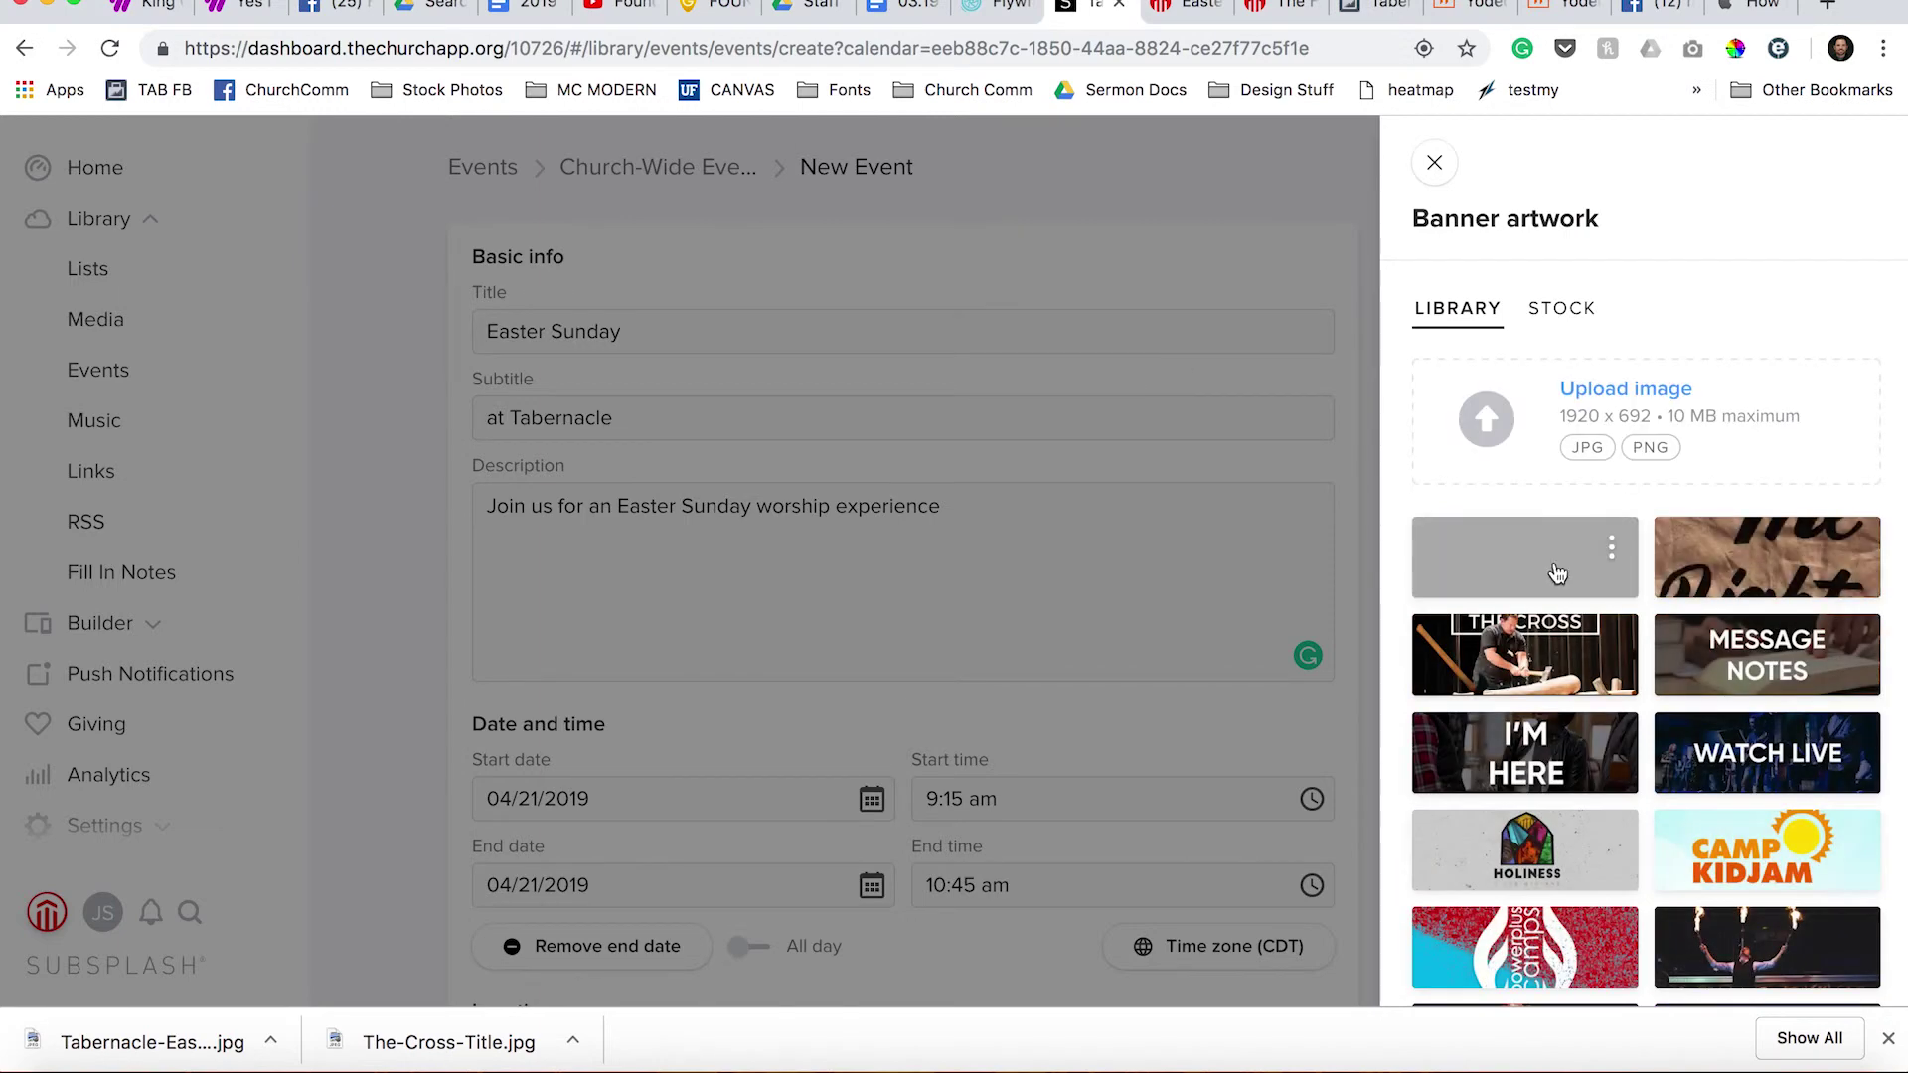
click(1556, 574)
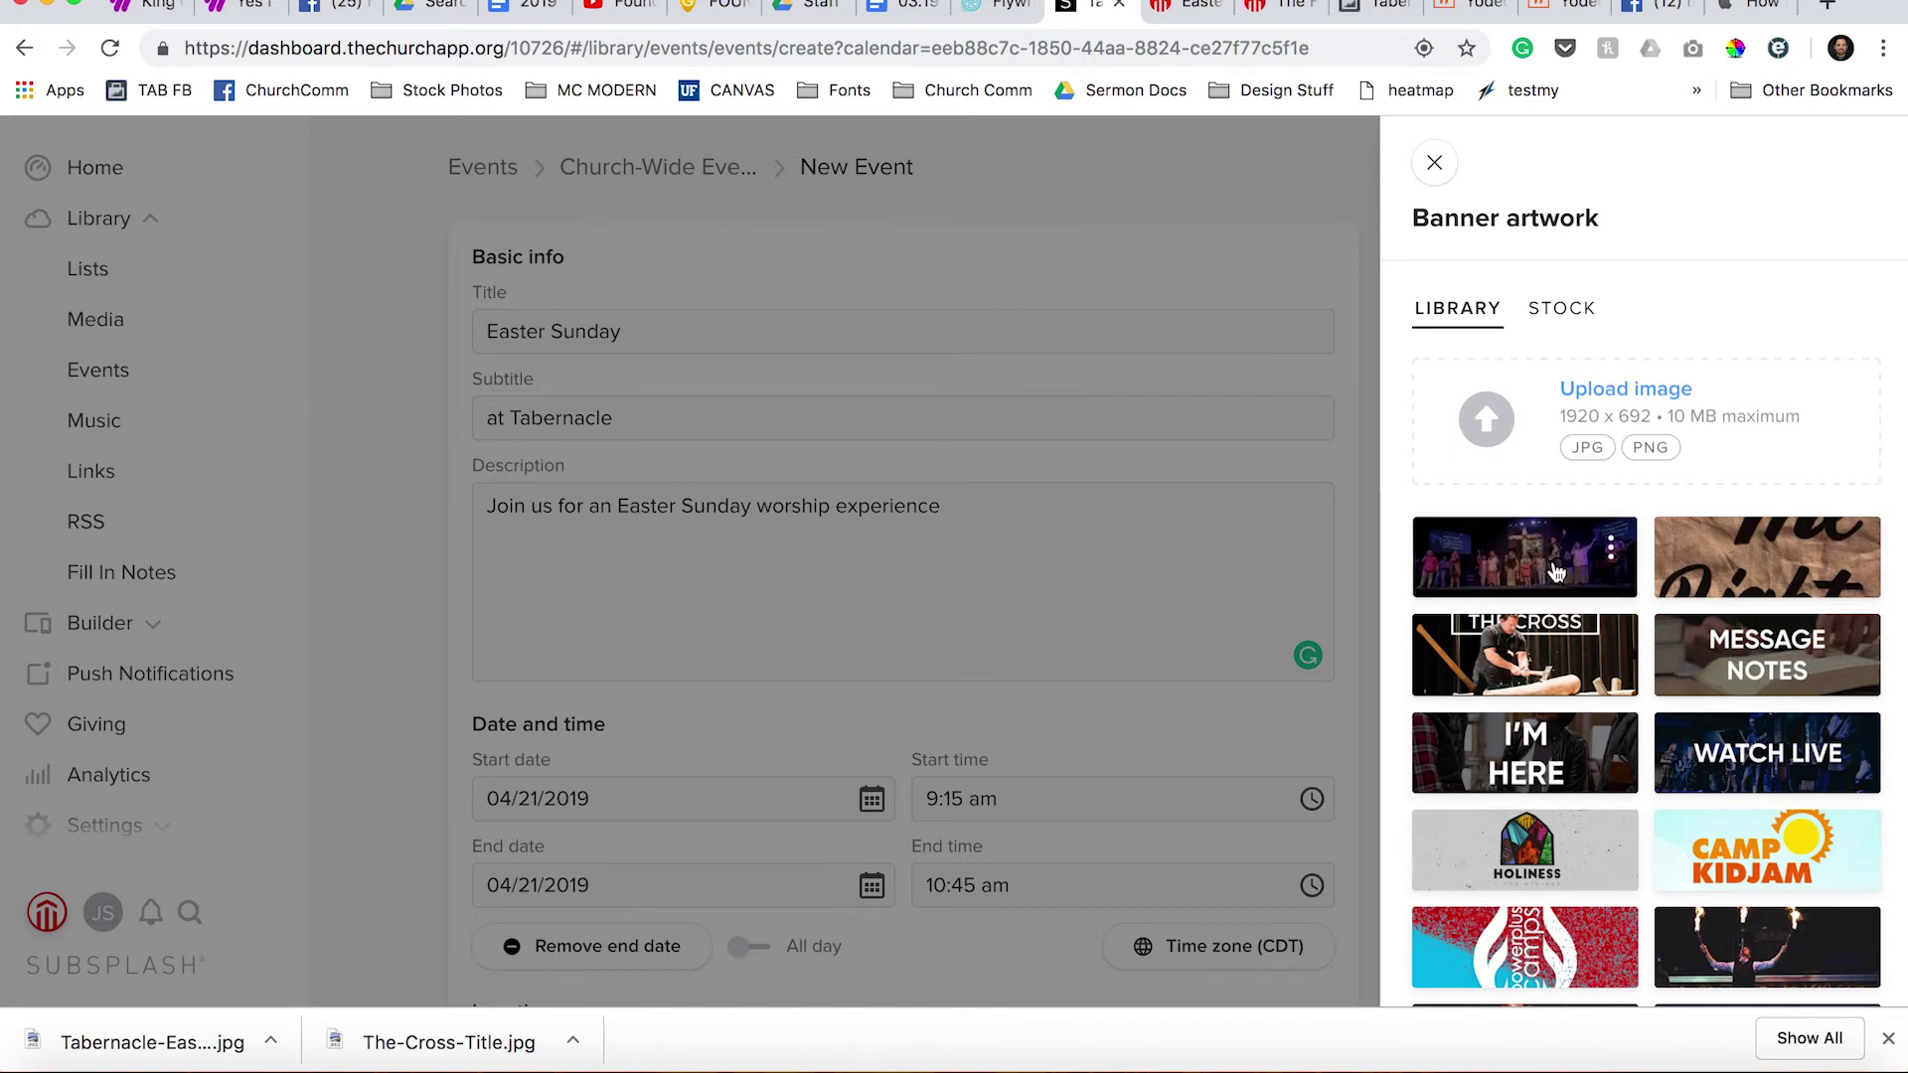
click(1453, 162)
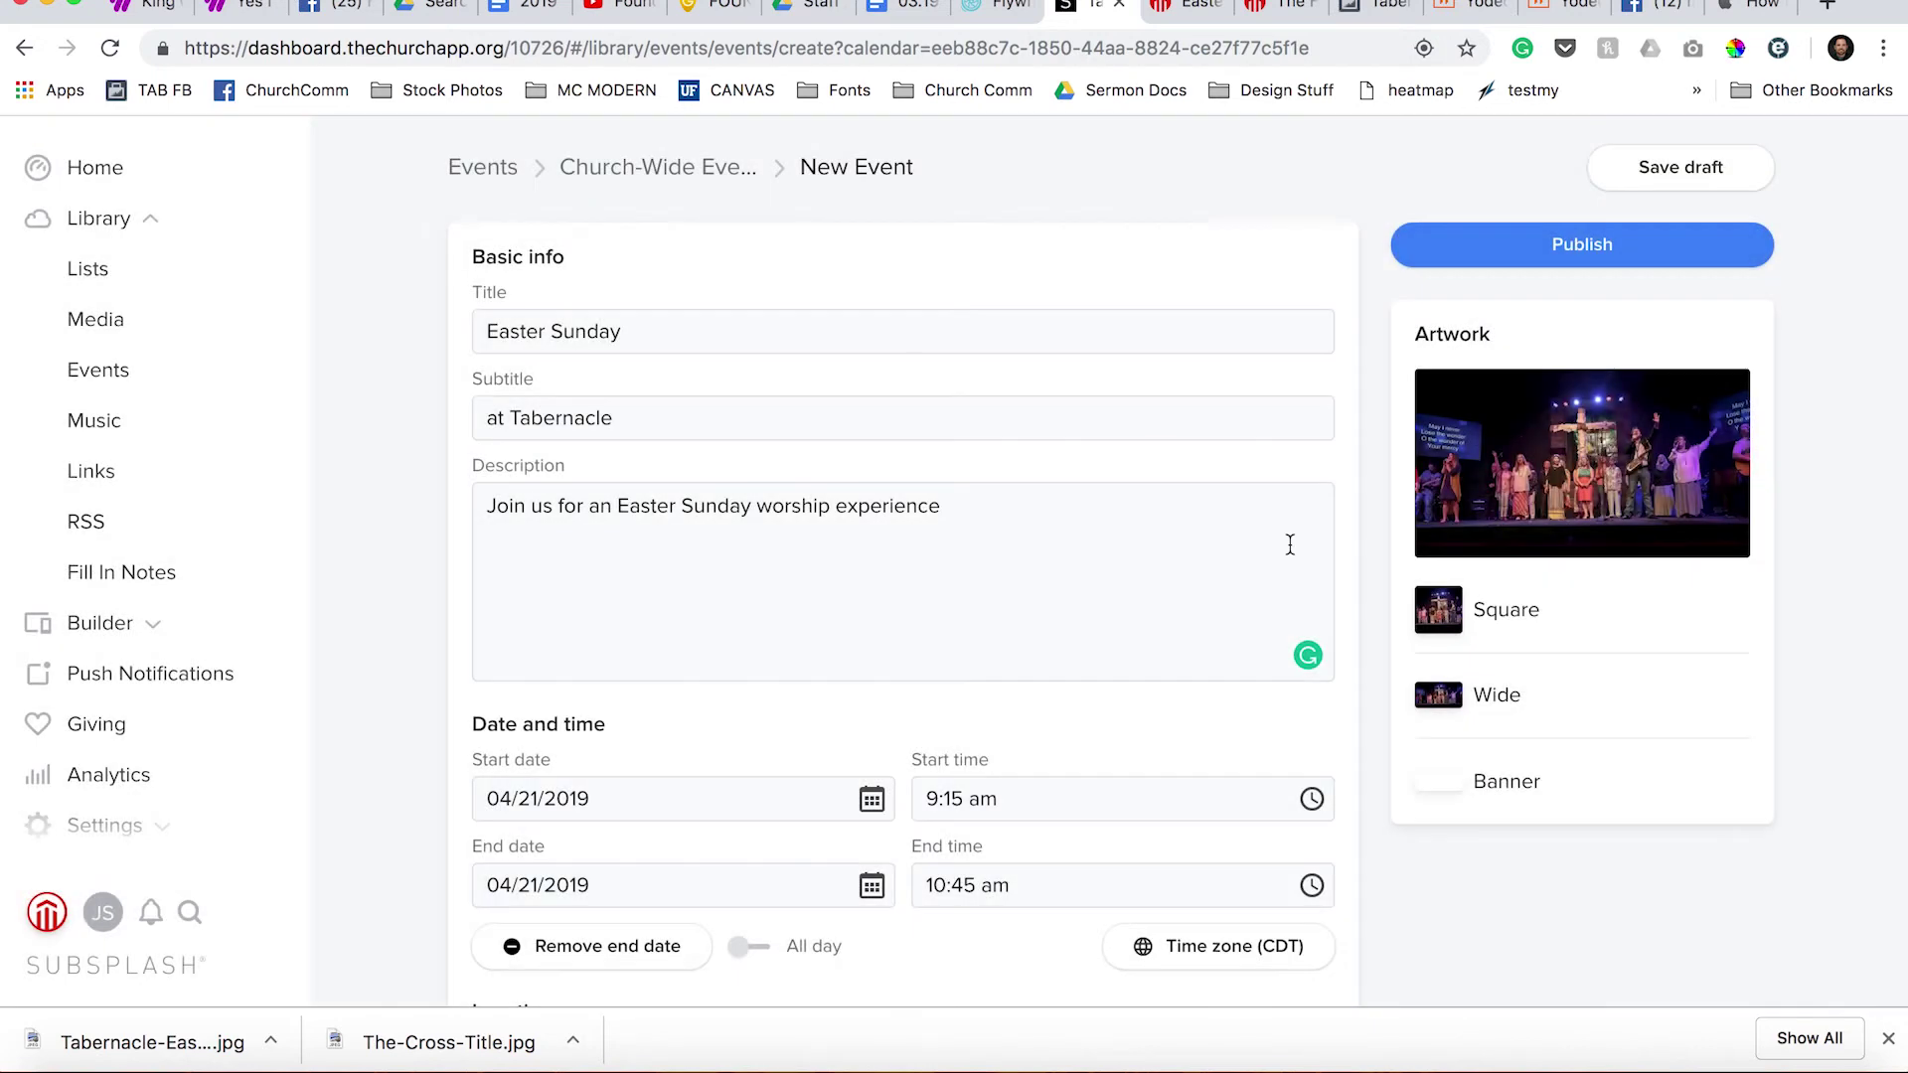
Review the completed Easter Sunday event form, then publish it.
scroll(1604, 622, down, 2)
scroll(1603, 622, down, 8)
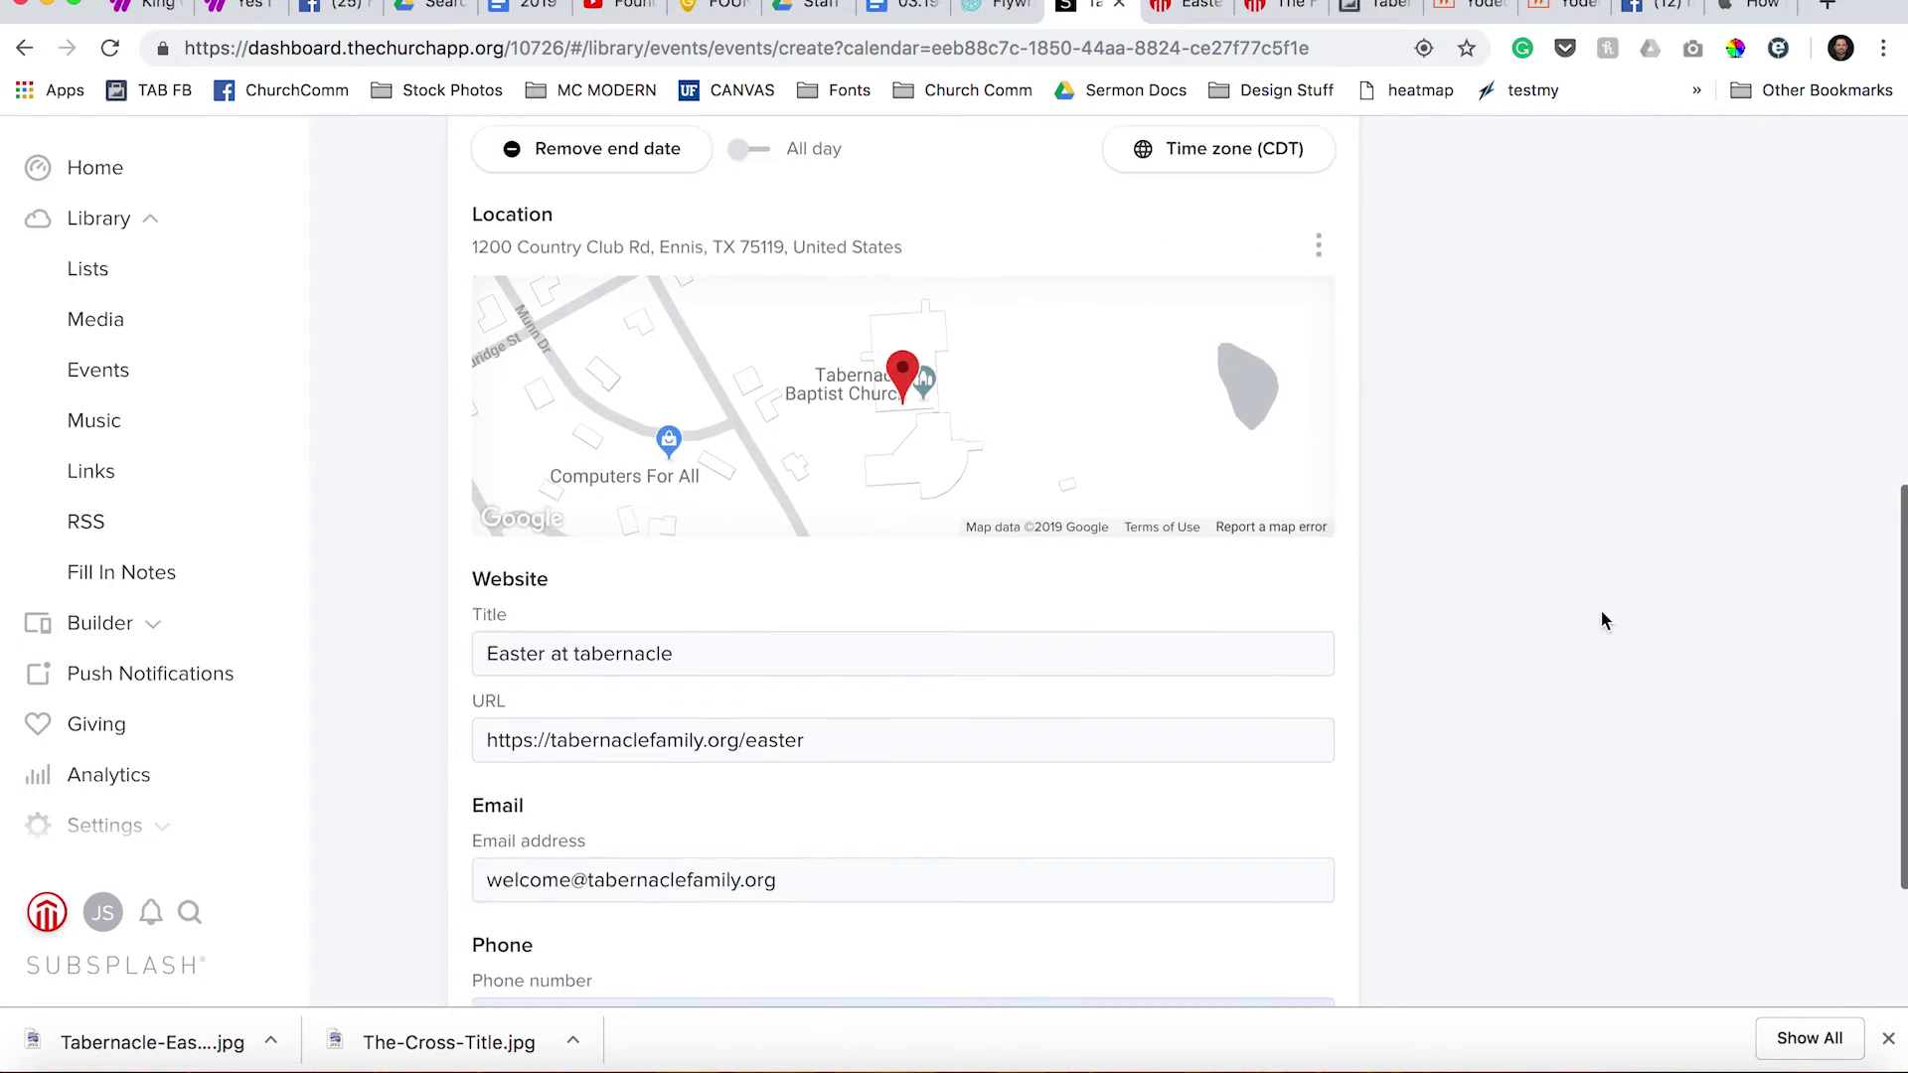
scroll(1603, 622, down, 3)
scroll(1597, 556, up, 12)
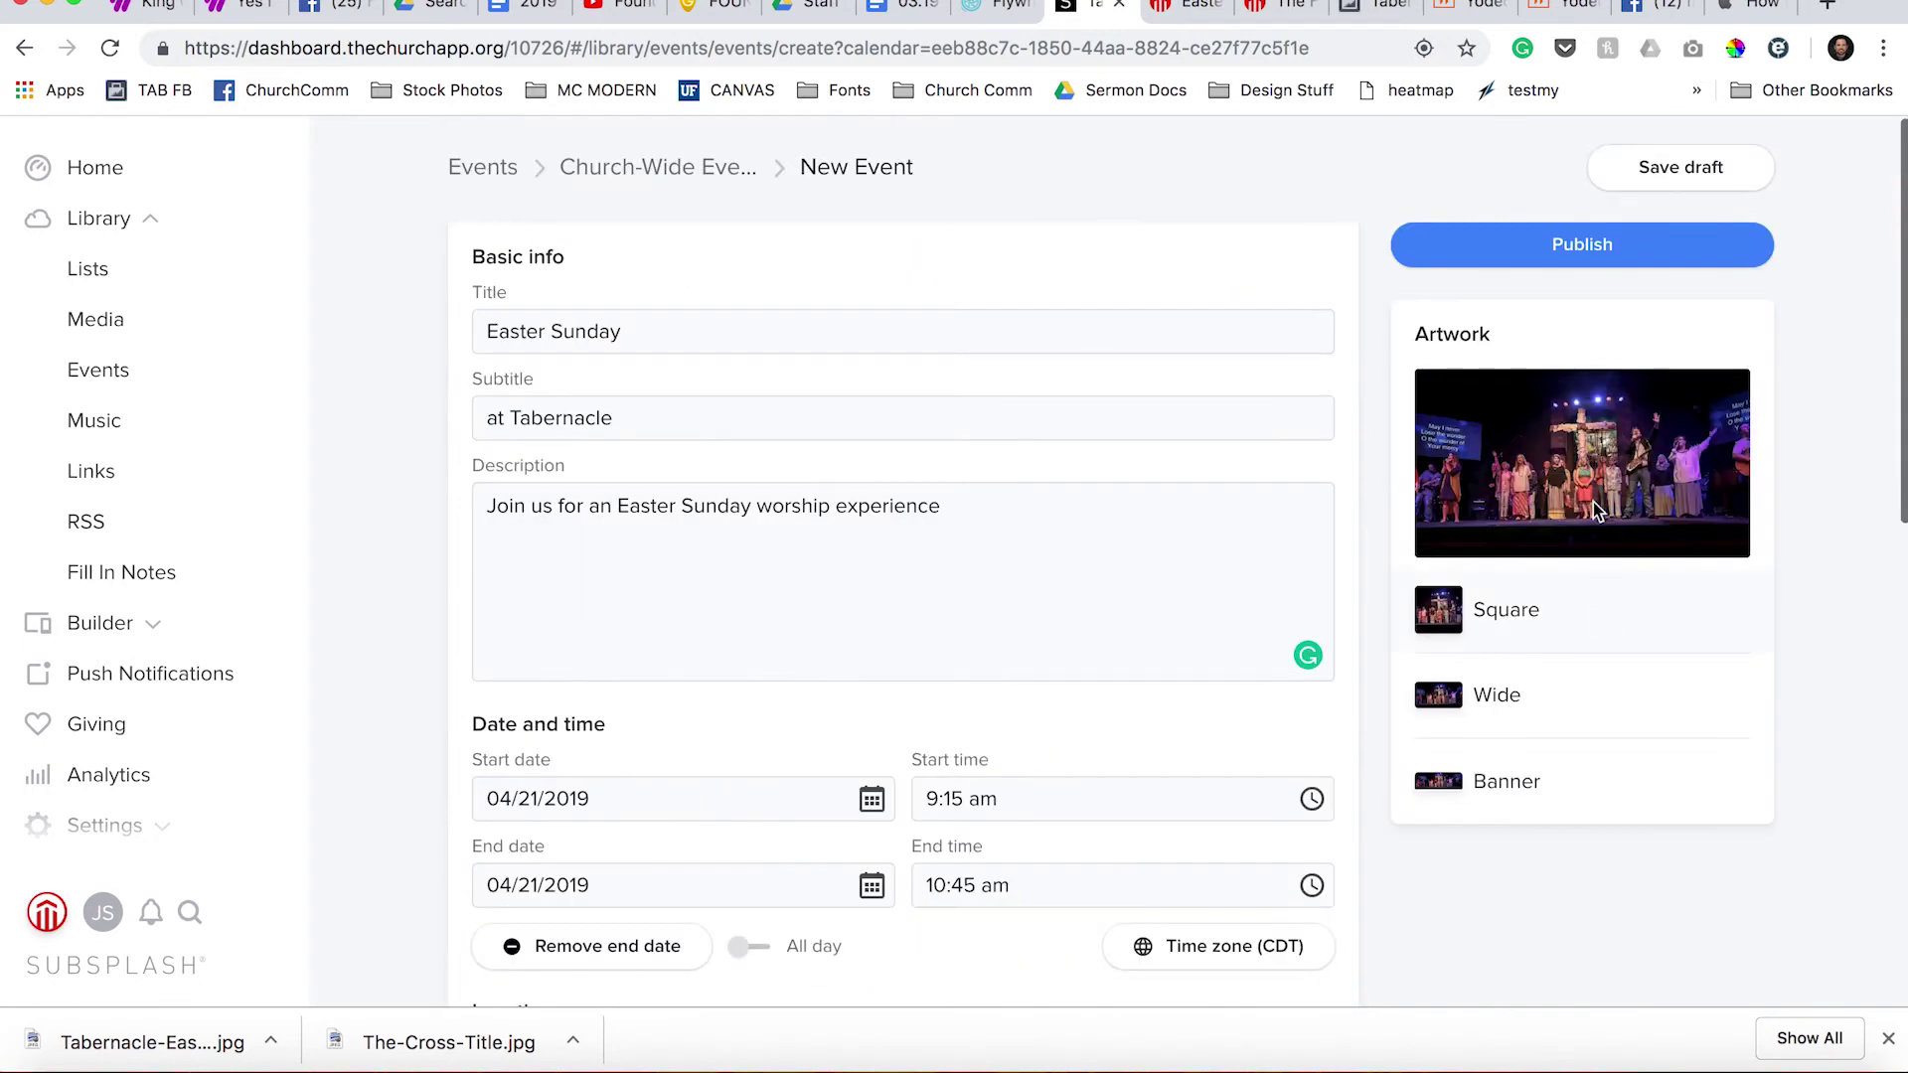
click(1510, 242)
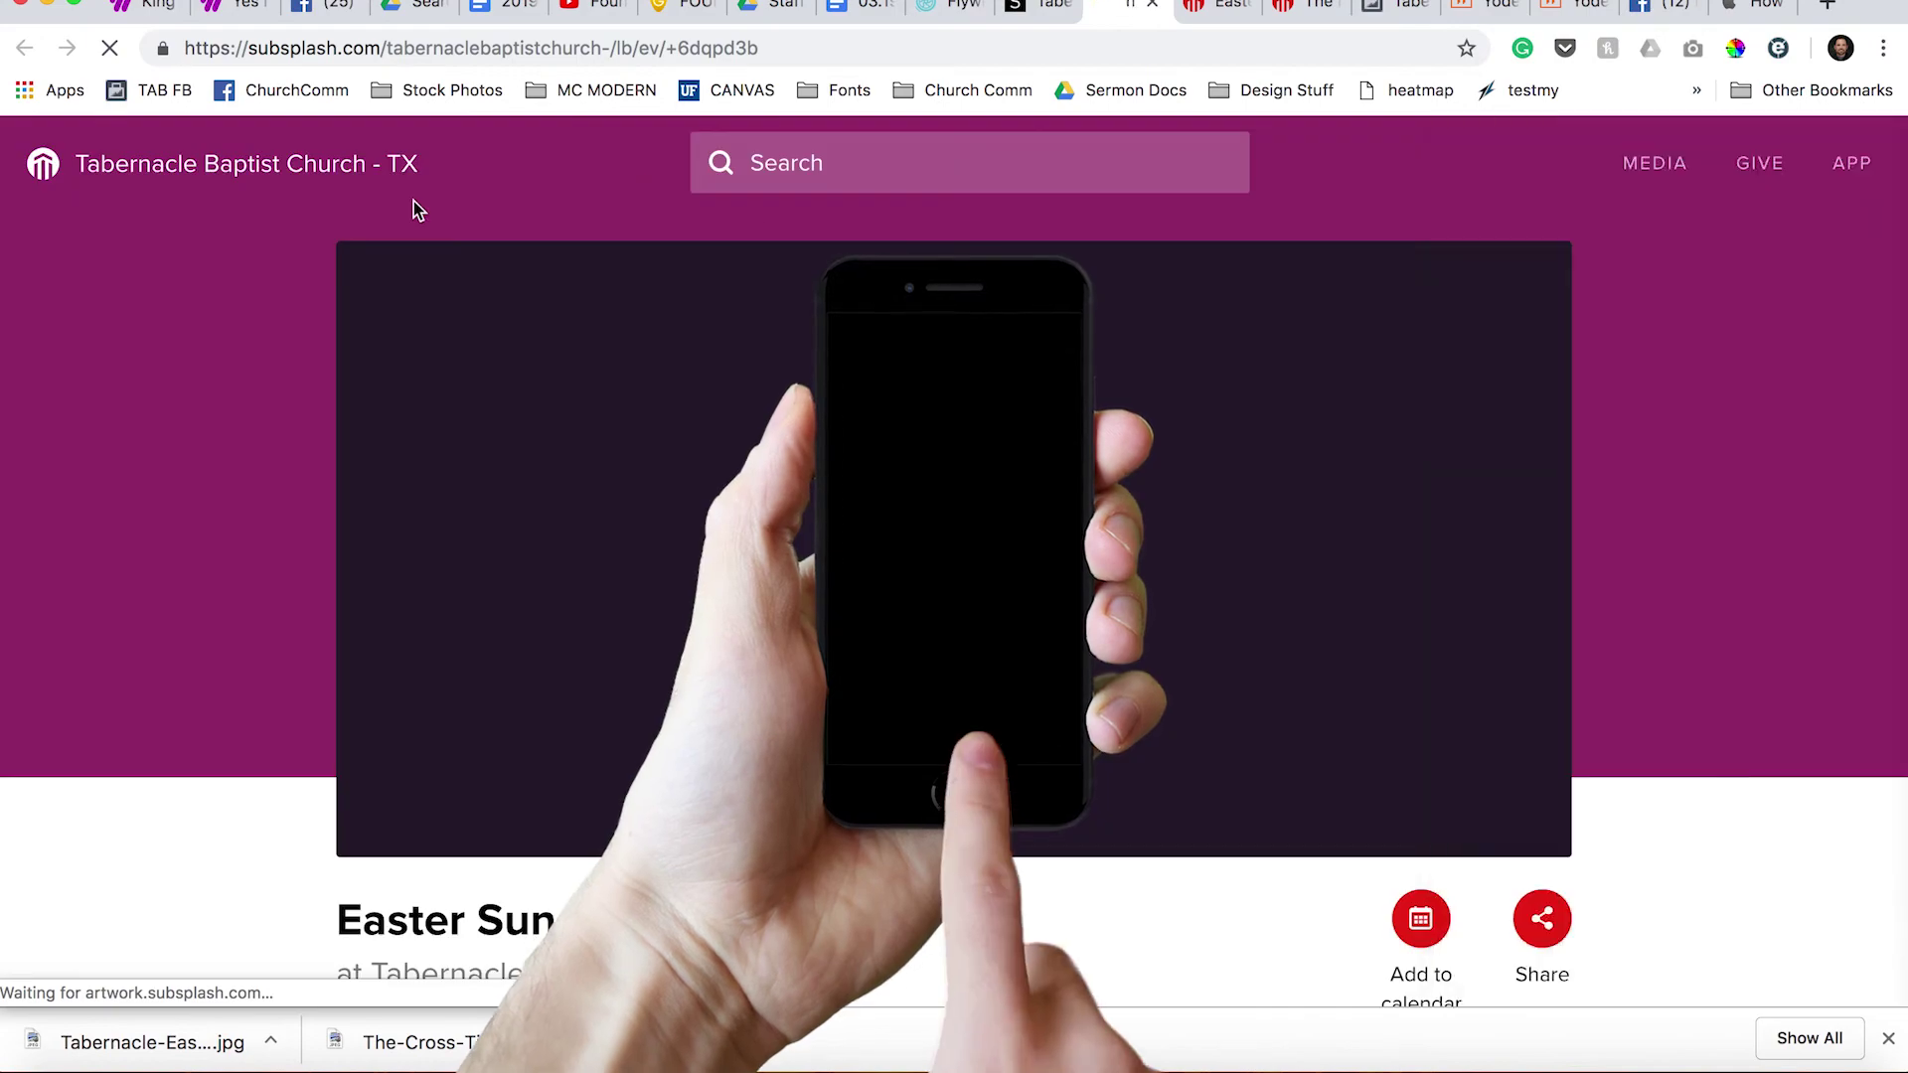
Scroll down the Easter Sunday event's public web page on subsplash.com.
scroll(123, 287, down, 1)
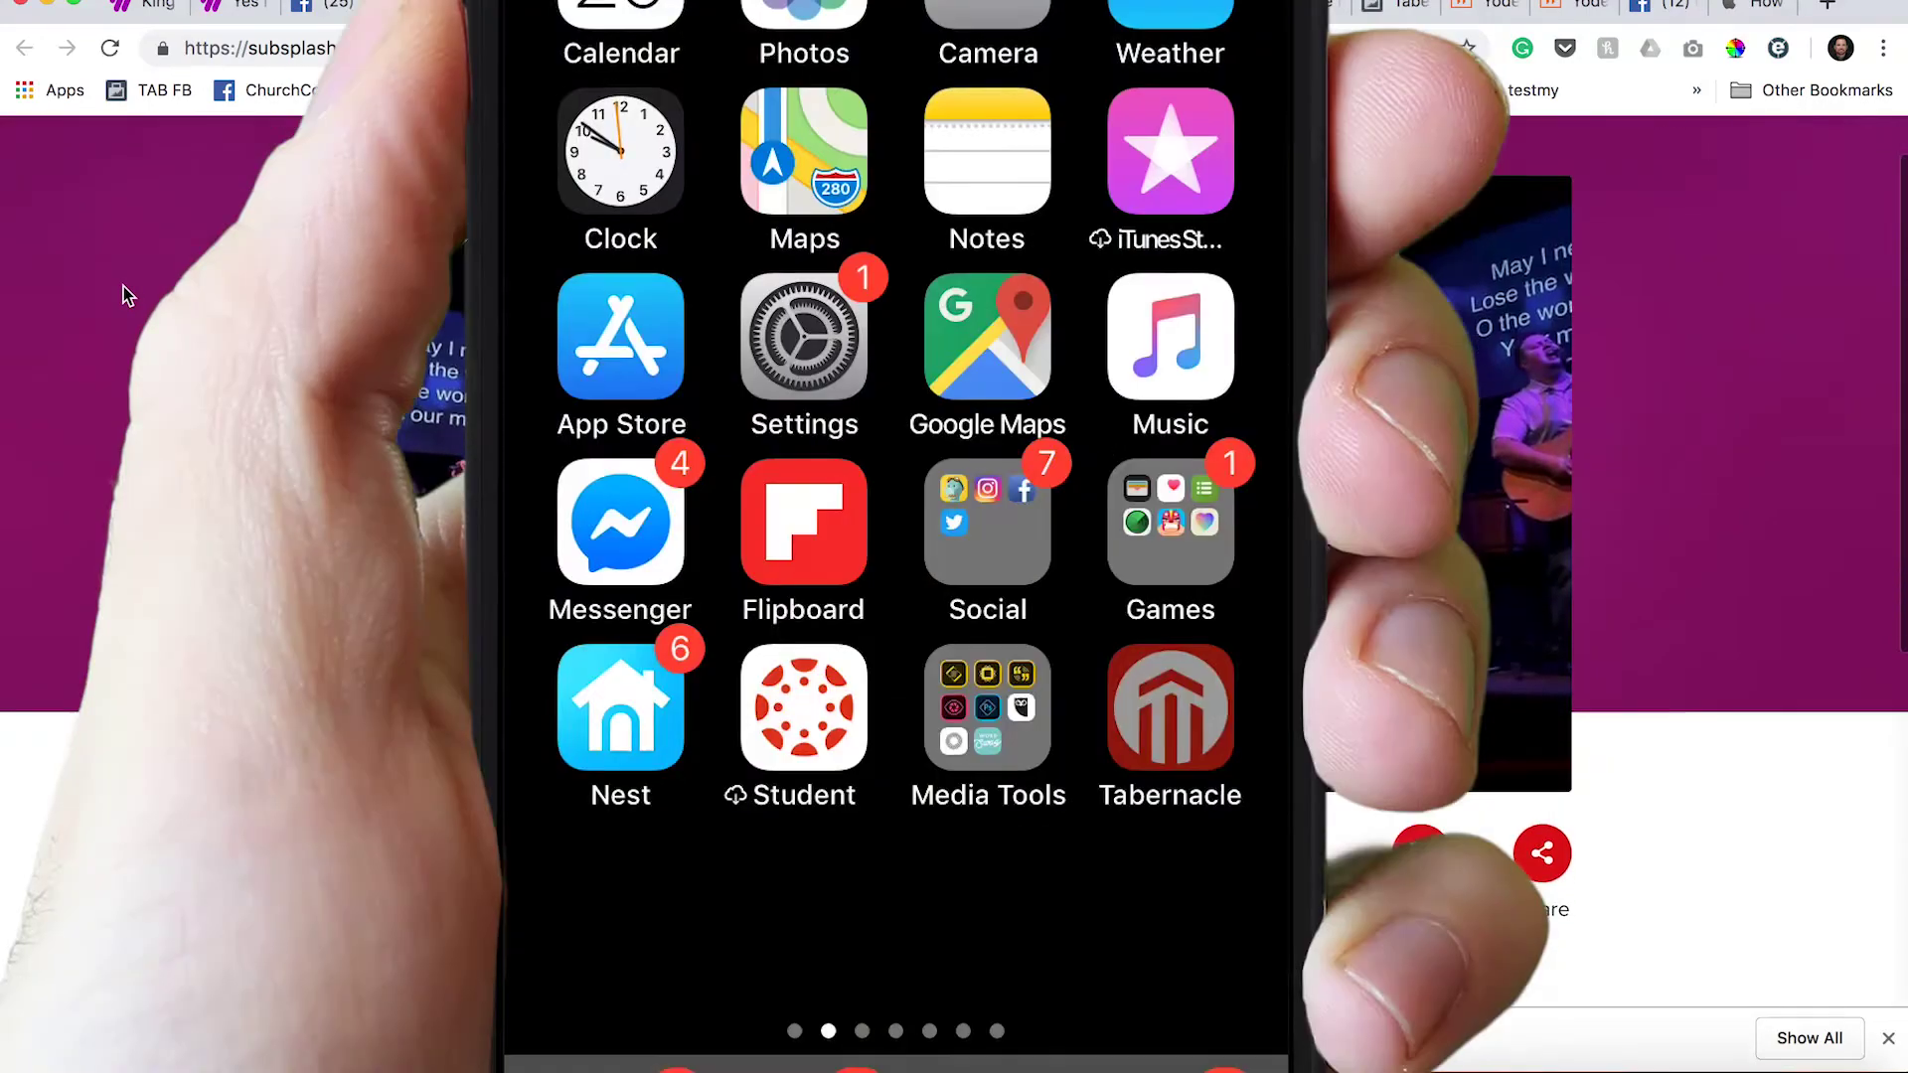